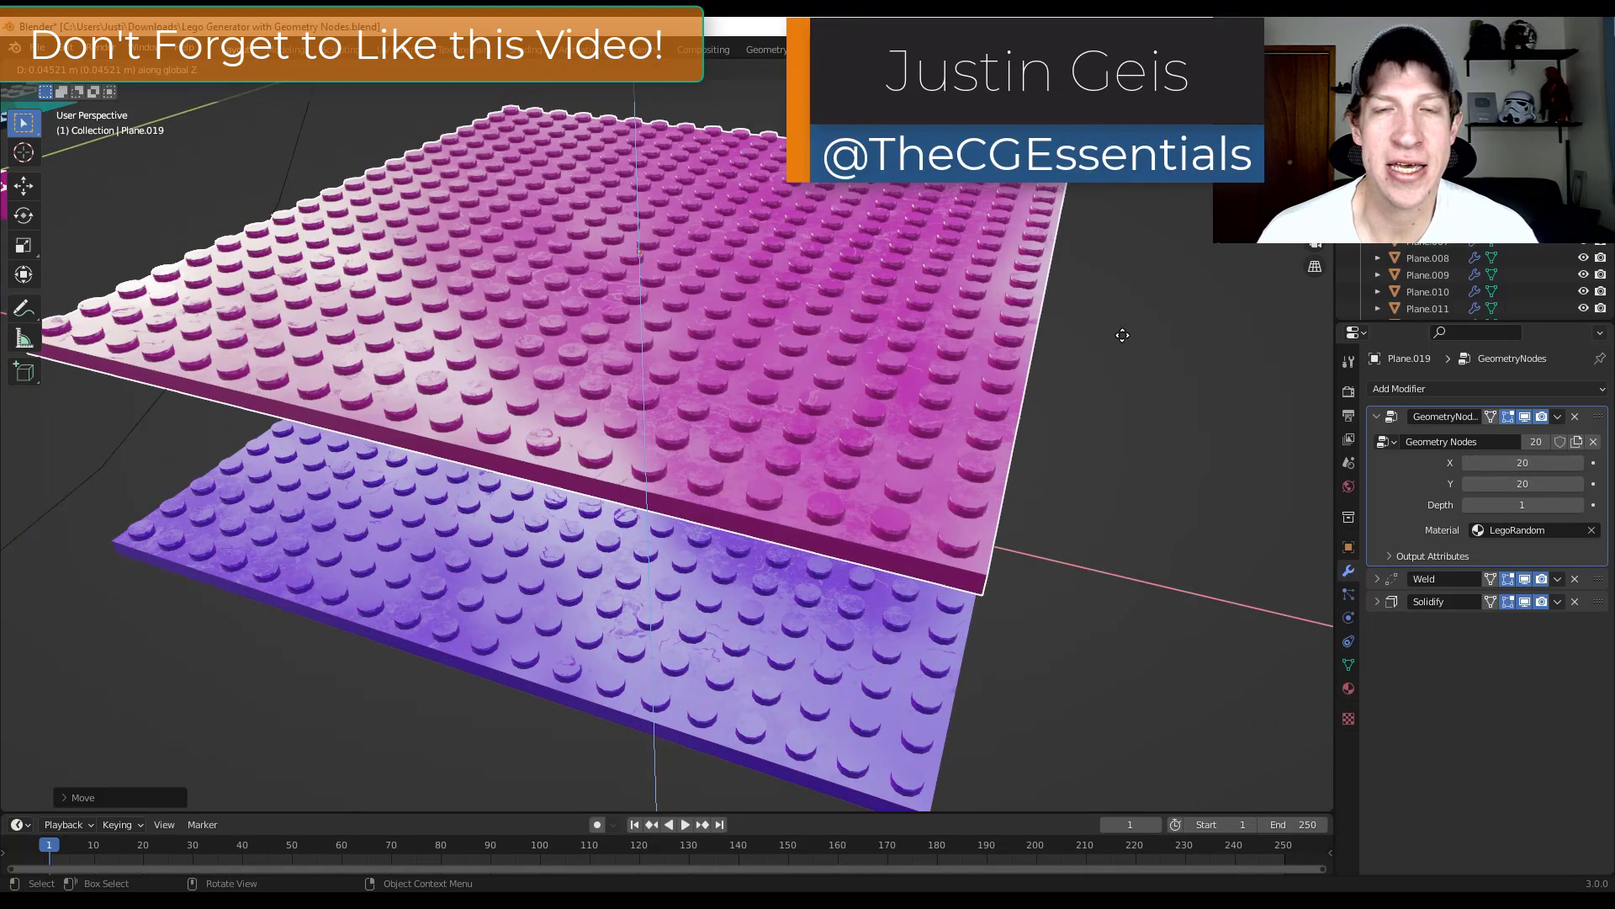
# - Set the brick's Geometry Nodes size to X 4, Y 2 and Depth 3
pyautogui.doubleClick(1523, 462)
pyautogui.write('4')
pyautogui.press('Tab')
pyautogui.write('2')
pyautogui.press('Tab')
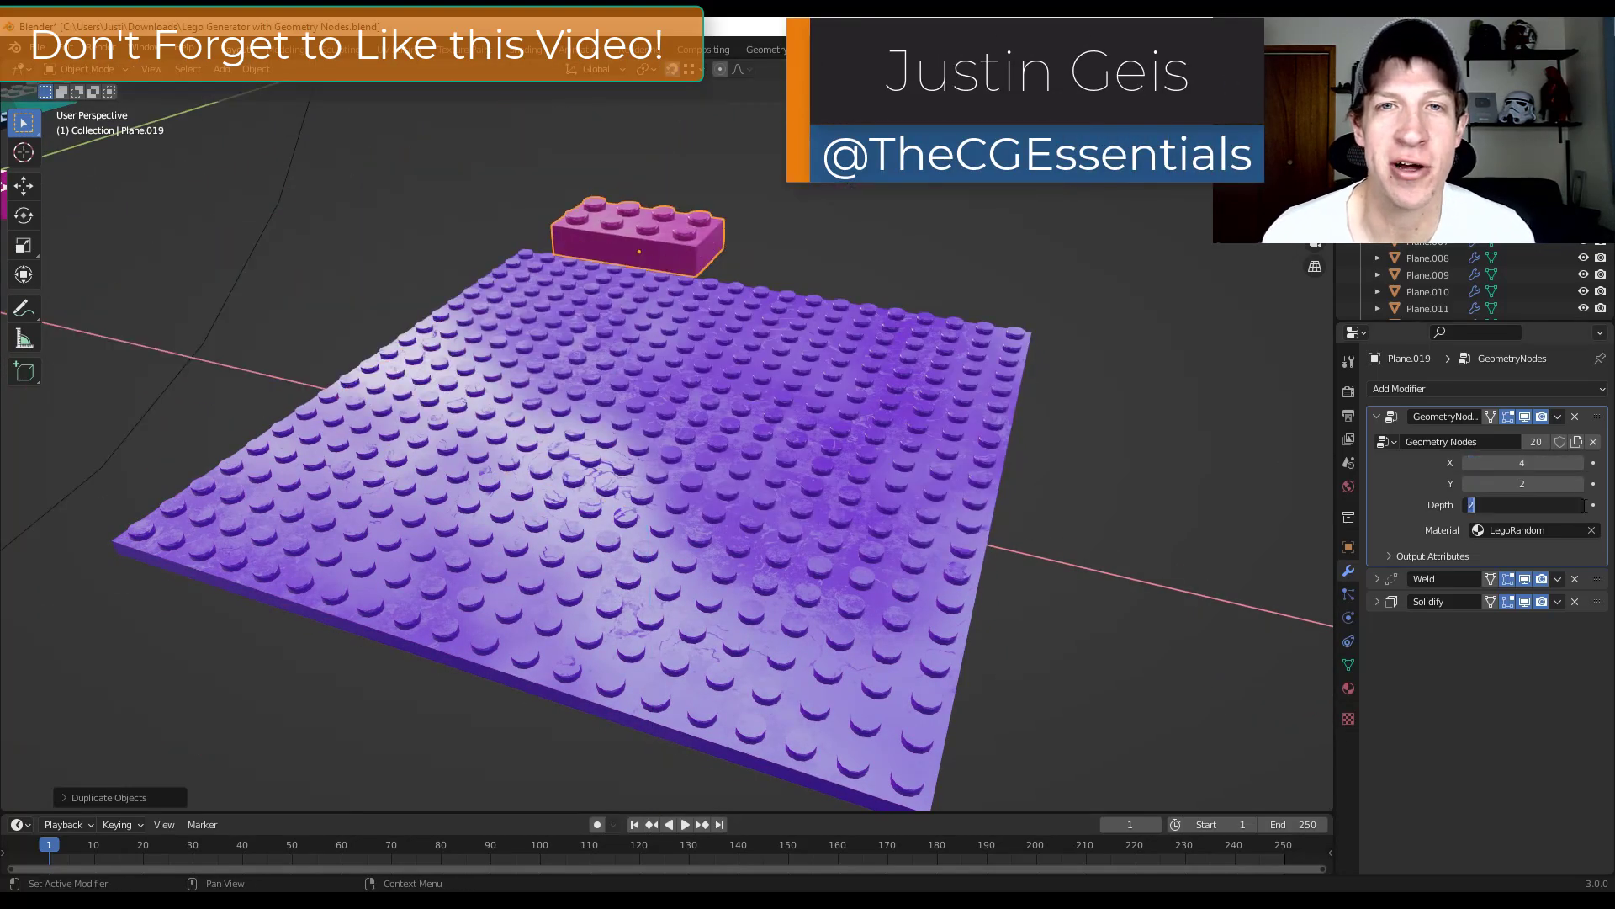
pyautogui.write('3')
pyautogui.press('Return')
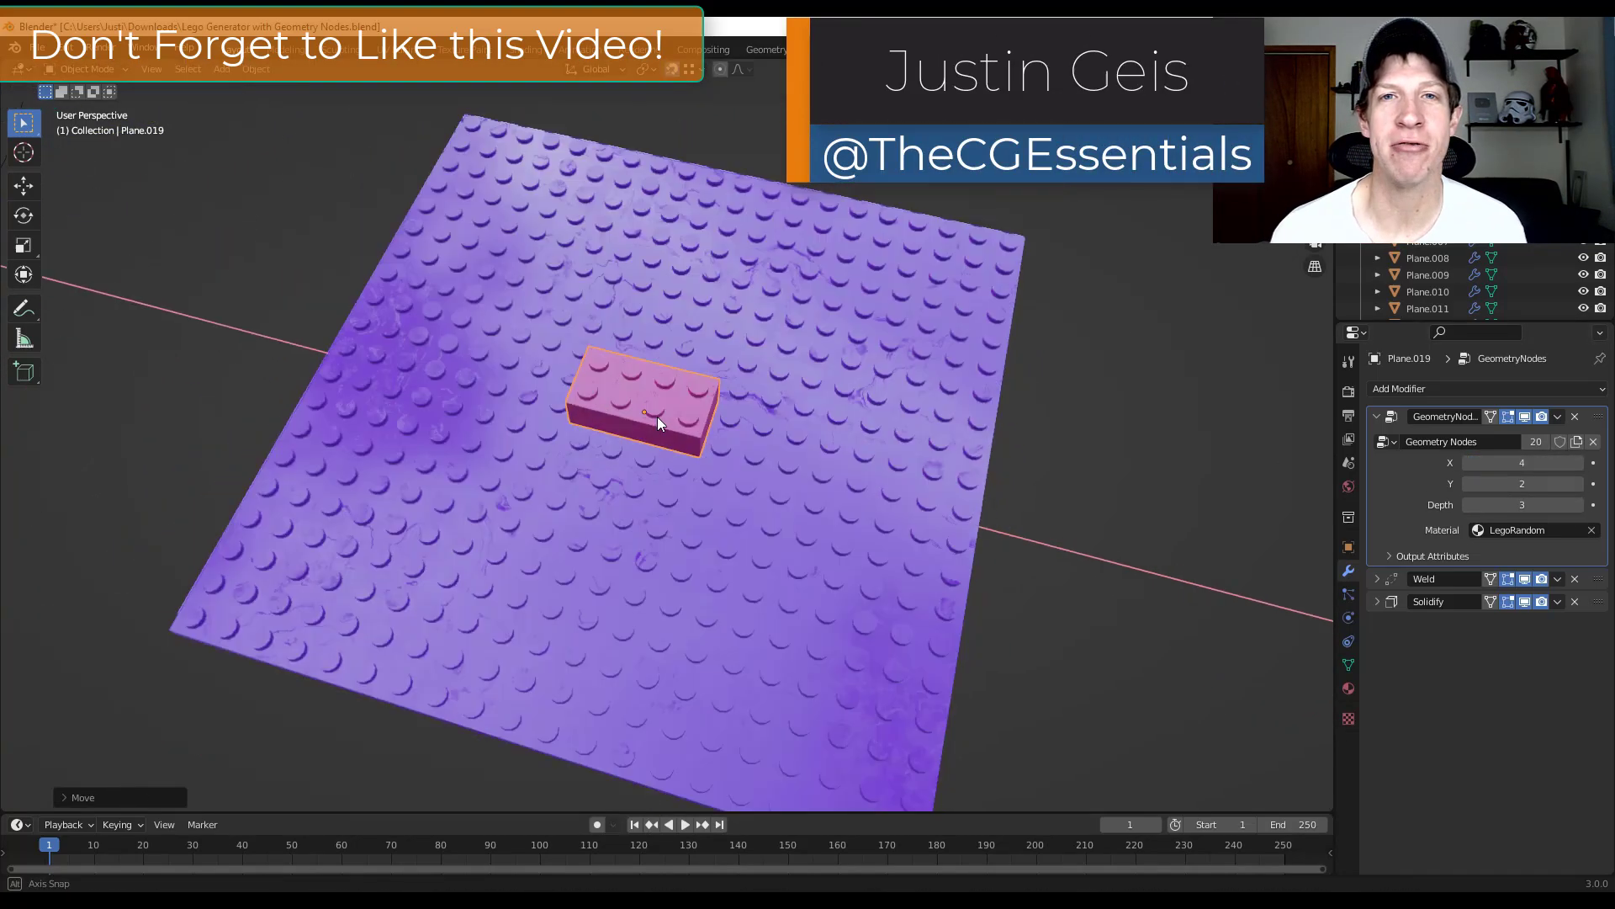
# - Duplicate the brick into a row on the baseplate, green on the right and red on the left
pyautogui.hotkey('shift', 'd')
pyautogui.click(657, 405)
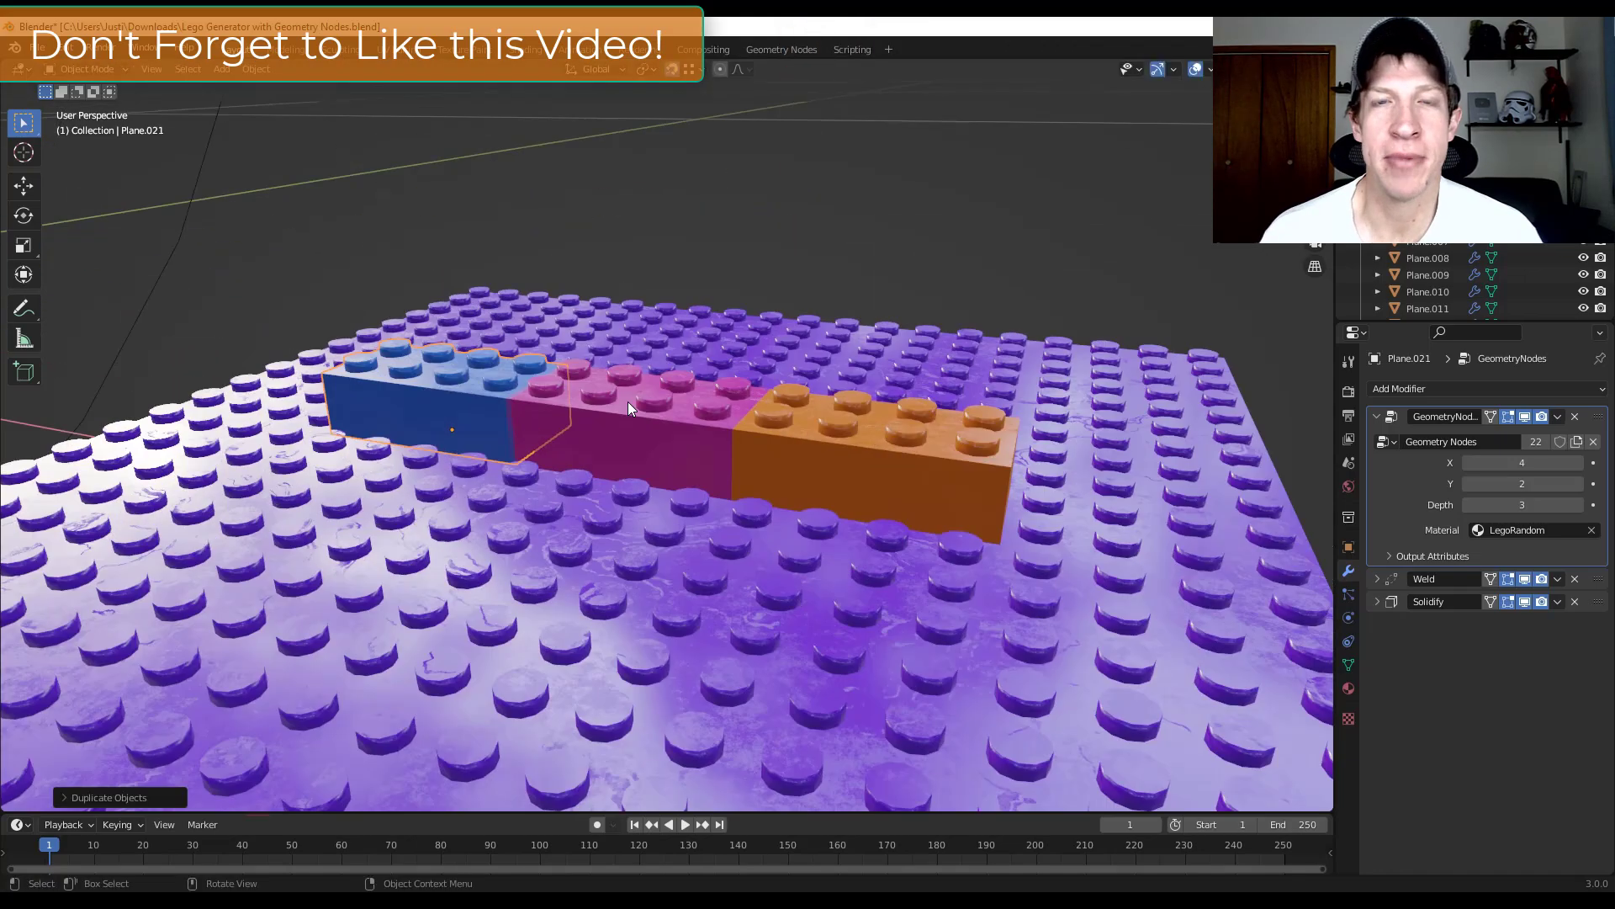
pyautogui.hotkey('shift', 'd')
pyautogui.press('z')
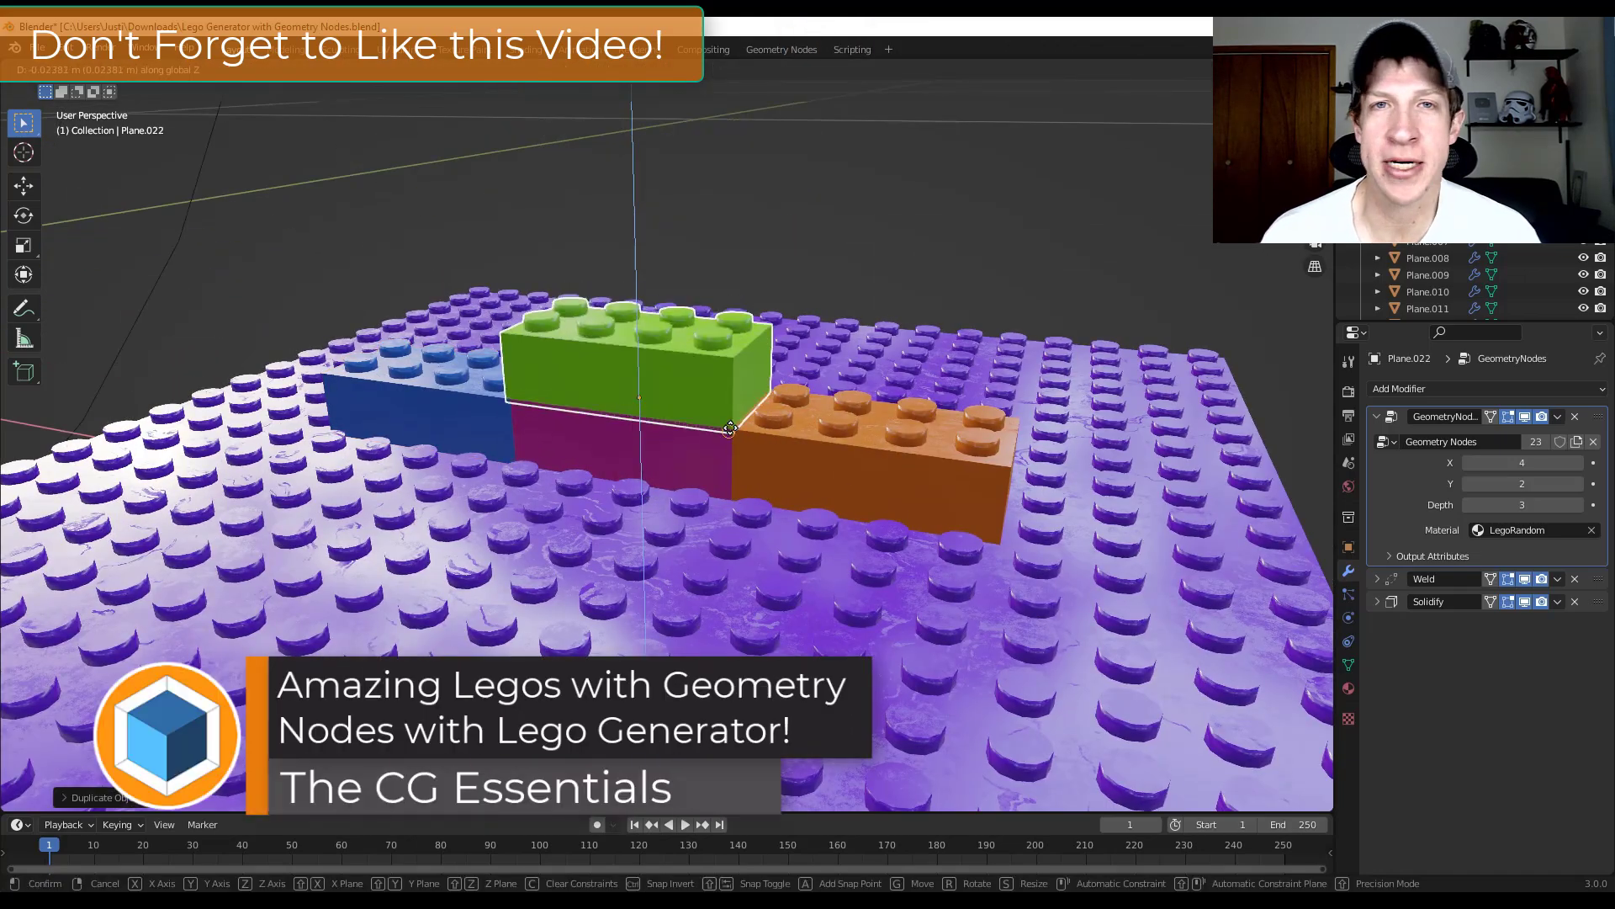
pyautogui.press('x')
pyautogui.click(875, 425)
pyautogui.hotkey('shift', 'd')
pyautogui.click(482, 415)
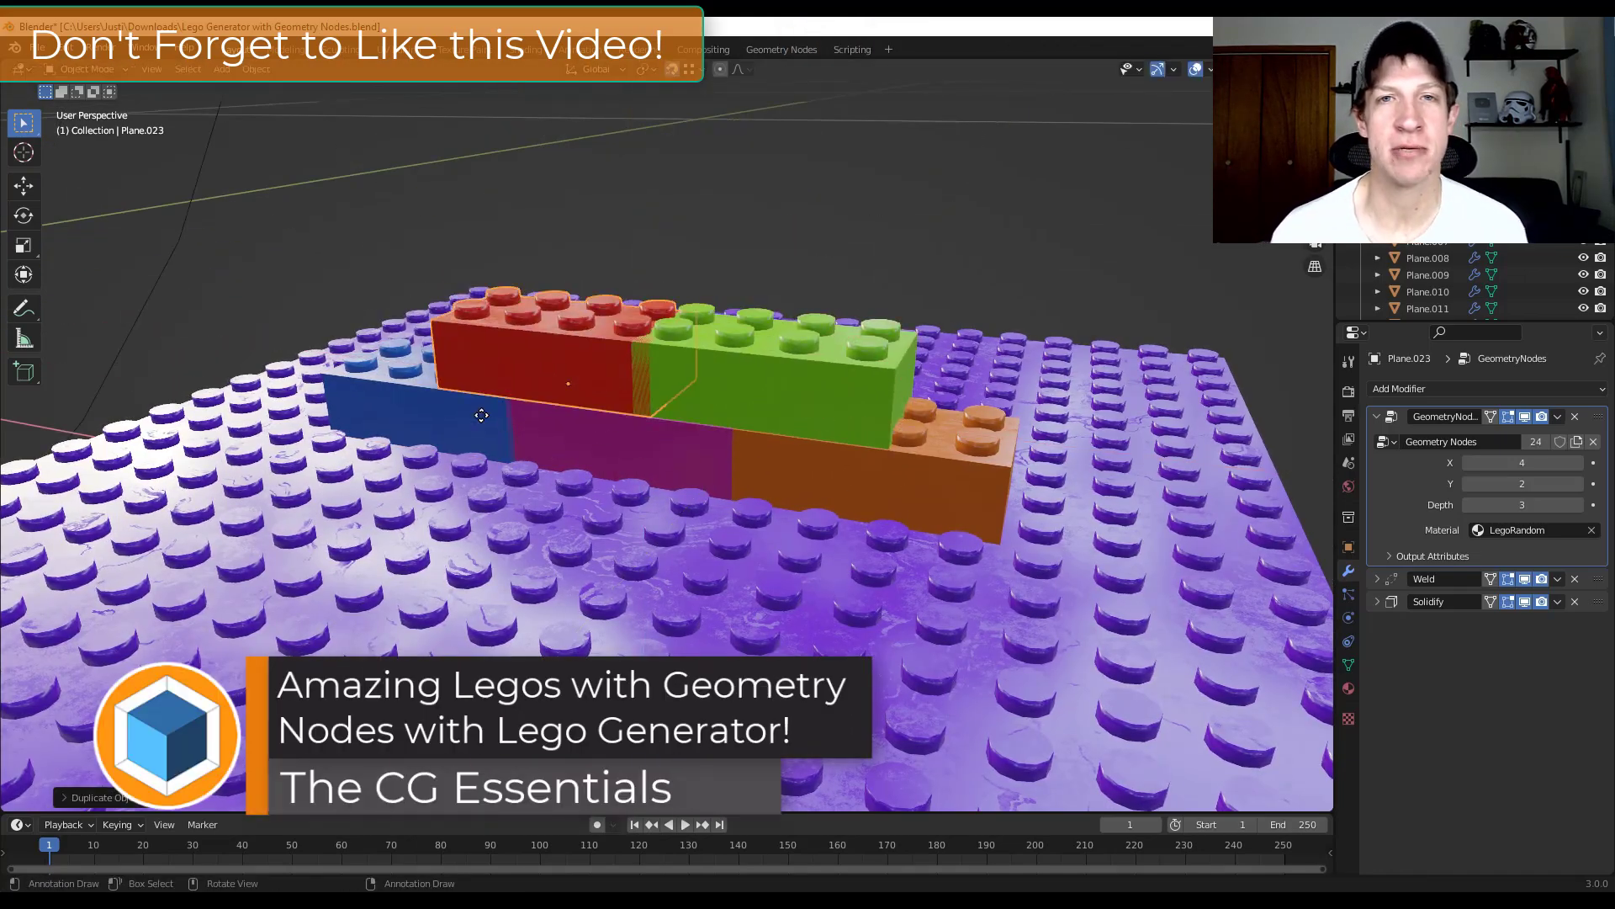
# - Stack a teal brick onto the red/green row and a green brick on top of it
pyautogui.hotkey('shift', 'd')
pyautogui.click(591, 367)
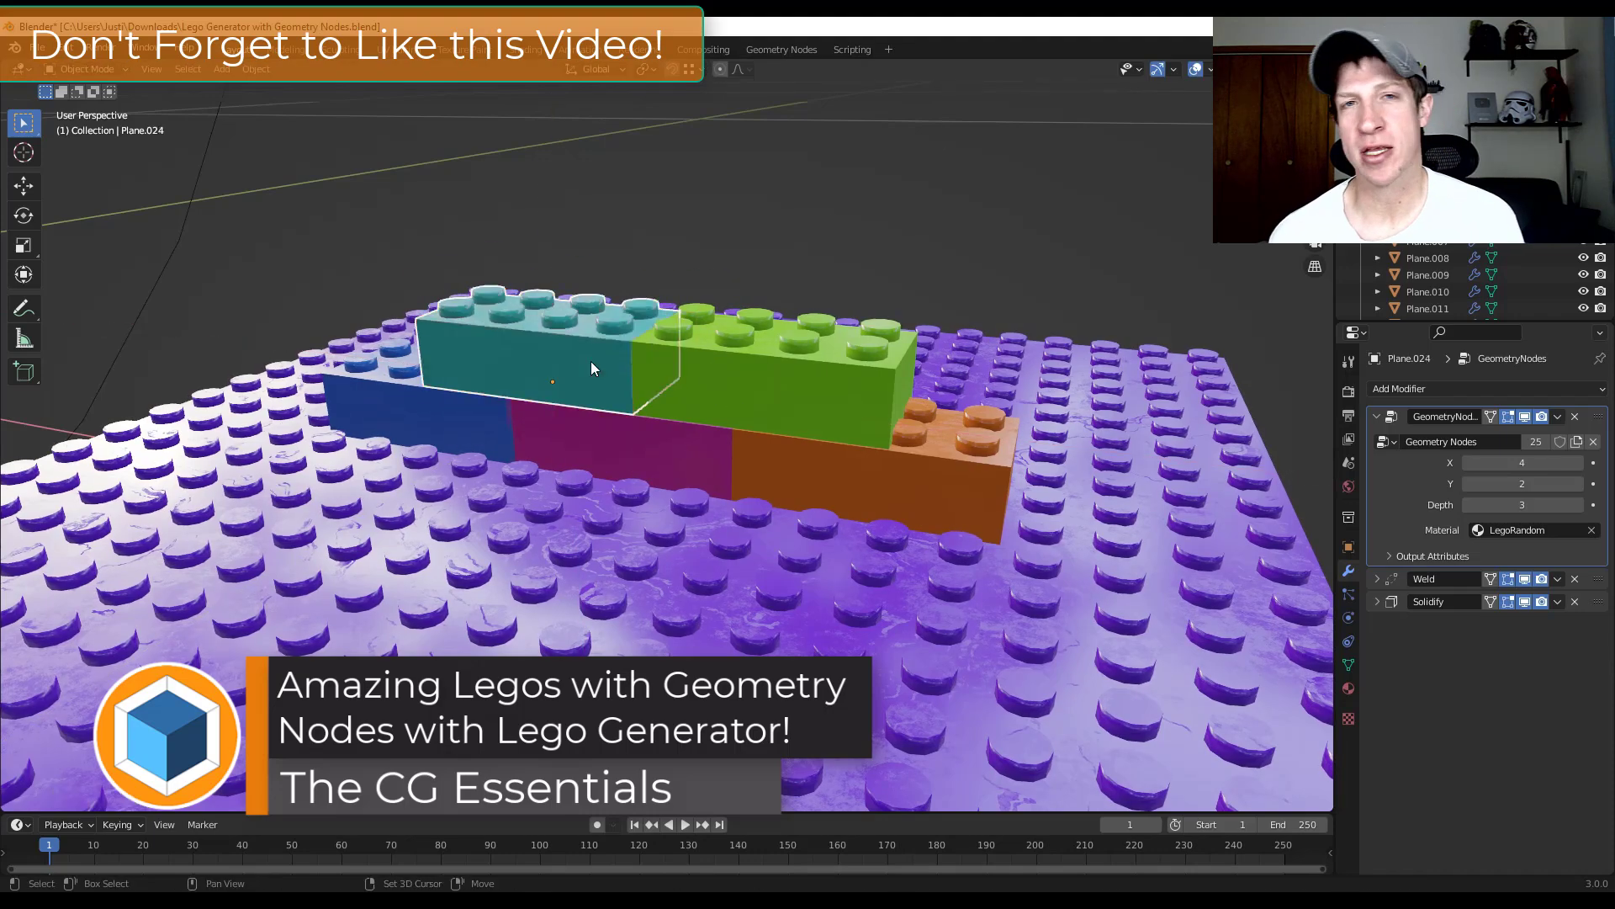
pyautogui.press('g')
pyautogui.click(640, 278)
pyautogui.hotkey('shift', 'd')
pyautogui.press('z')
pyautogui.click(653, 250)
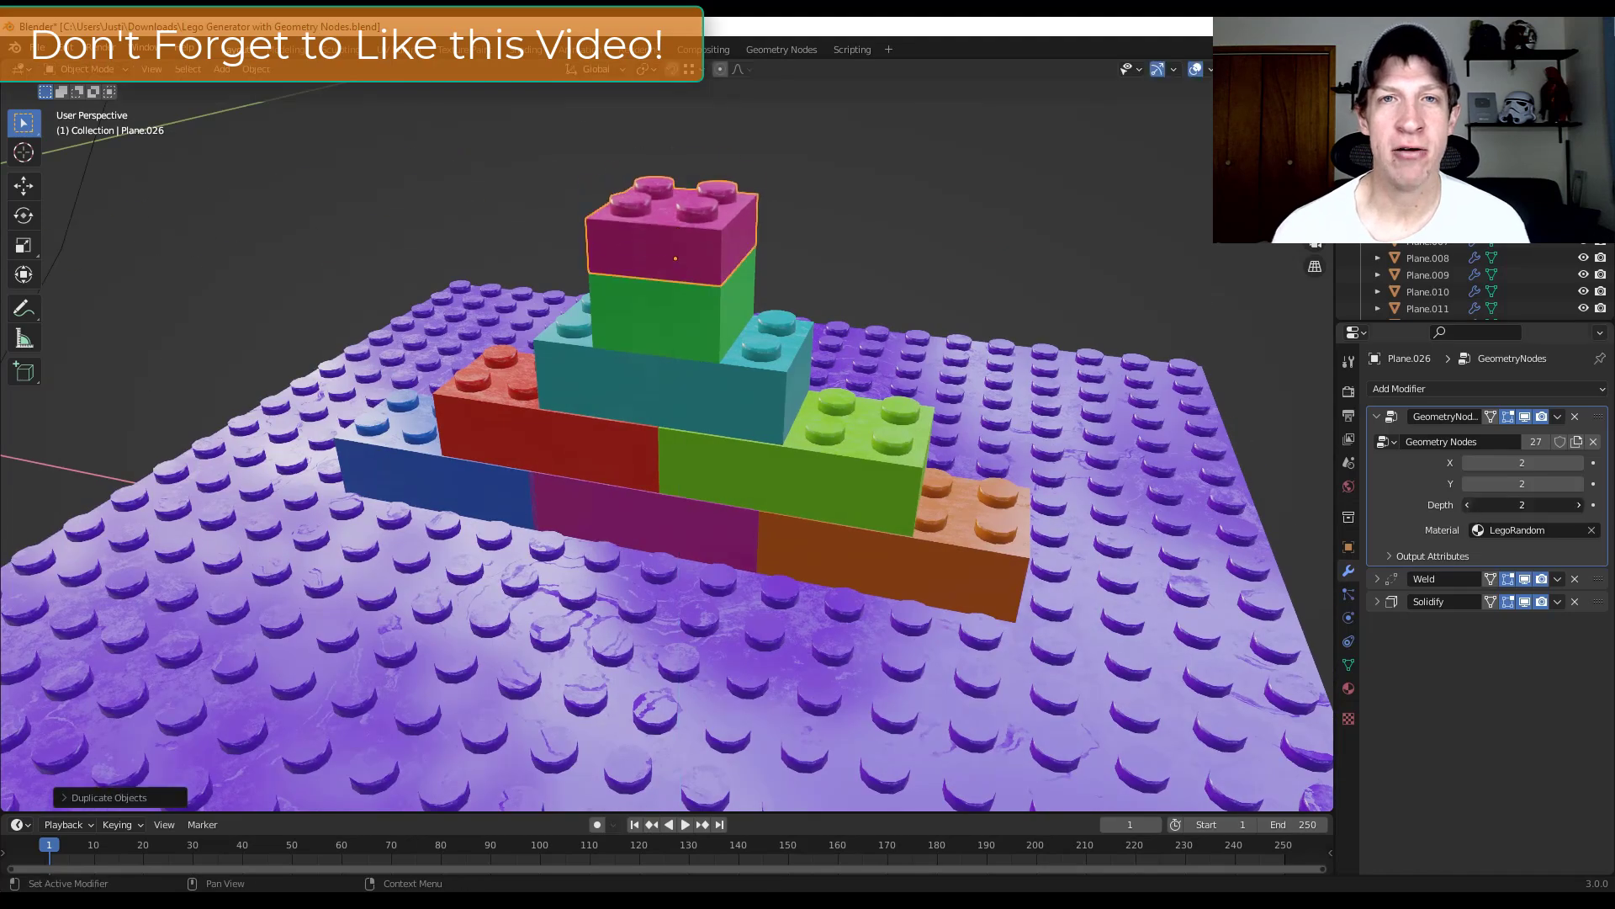
# - Shrink the magenta brick's Y to 1 and crown the pyramid with a teal copy
pyautogui.click(1467, 505)
pyautogui.click(1467, 483)
pyautogui.hotkey('shift', 'd')
pyautogui.press('y')
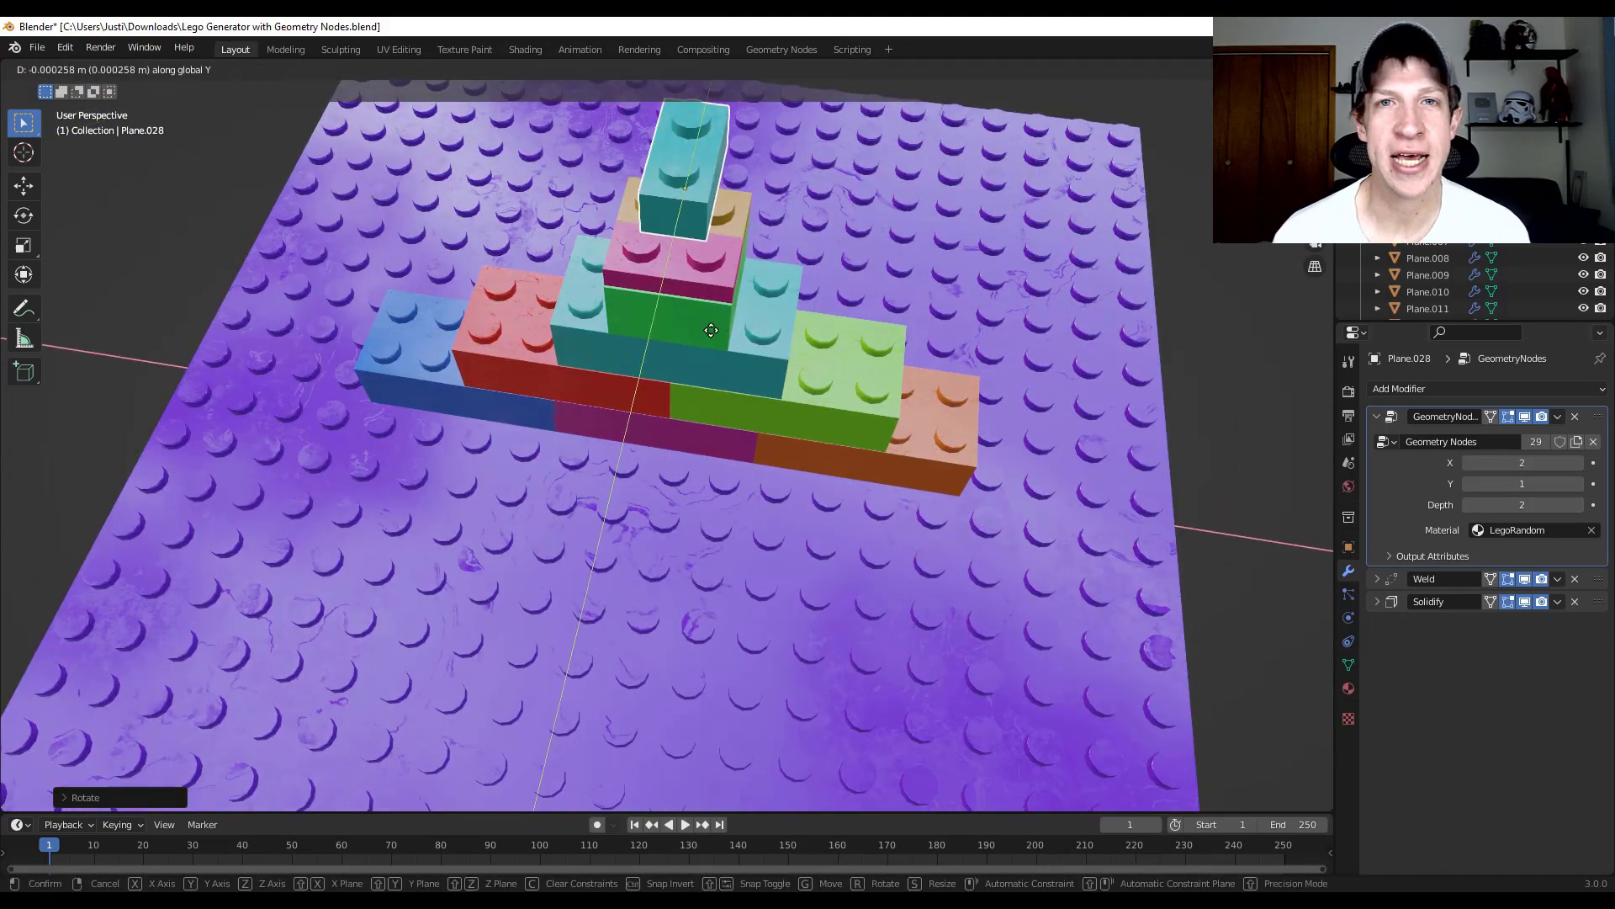
pyautogui.press('KP_7')
pyautogui.click(711, 242)
pyautogui.press('KP_1')
pyautogui.moveTo(757, 294); pyautogui.dragTo(867, 346, button='middle')
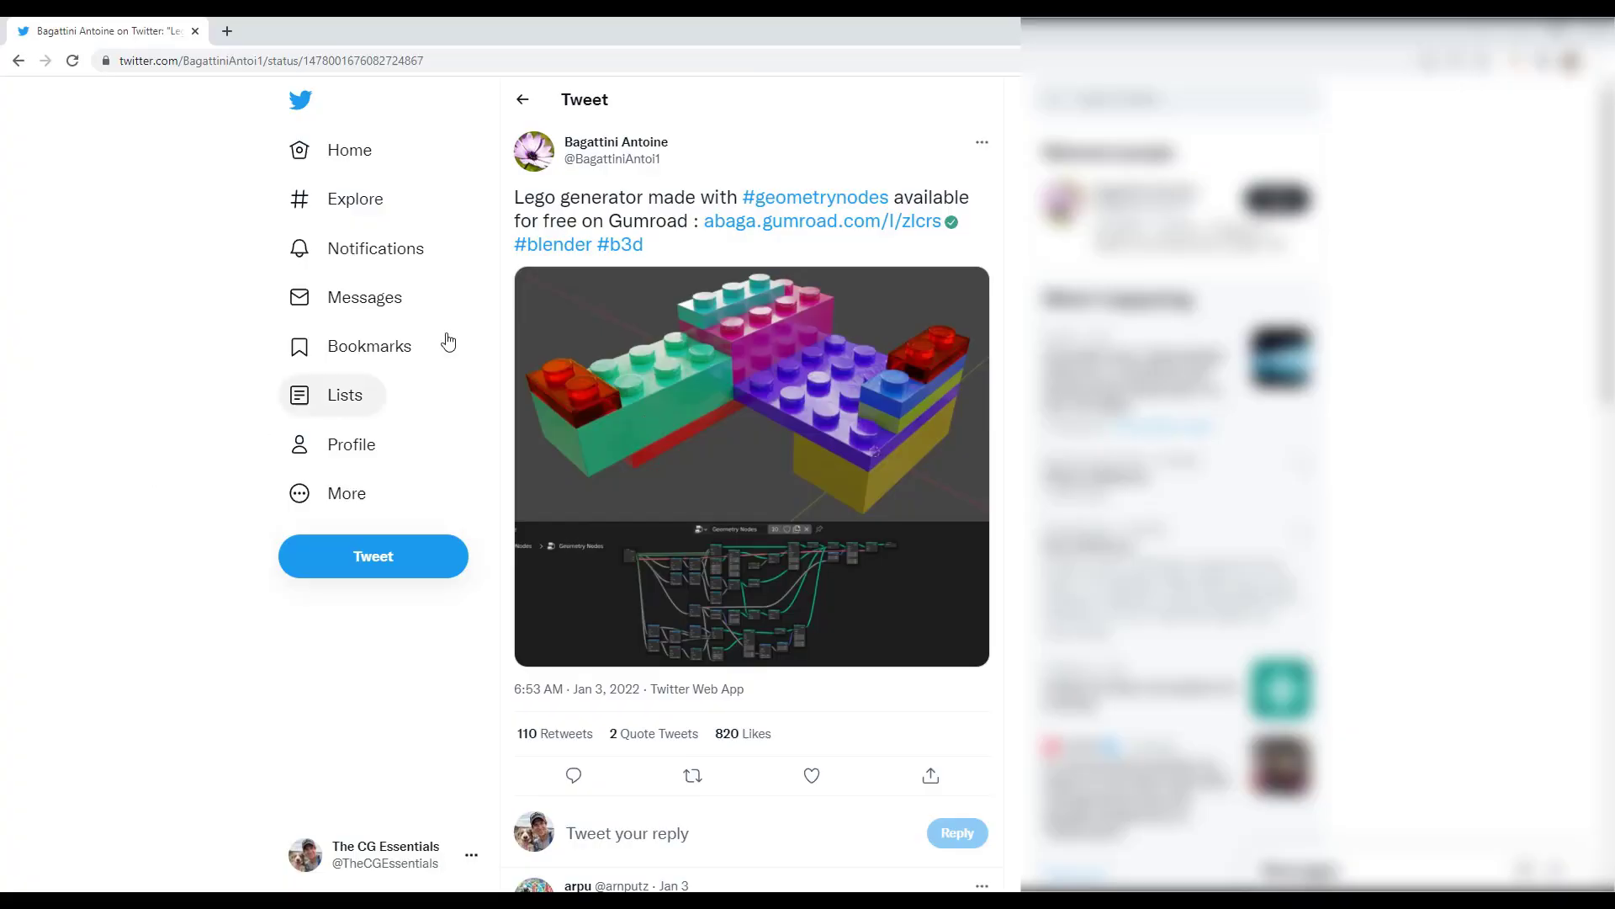
# - Follow the tweet's abaga.gumroad.com link to the Lego Generator page
pyautogui.moveTo(646, 159)
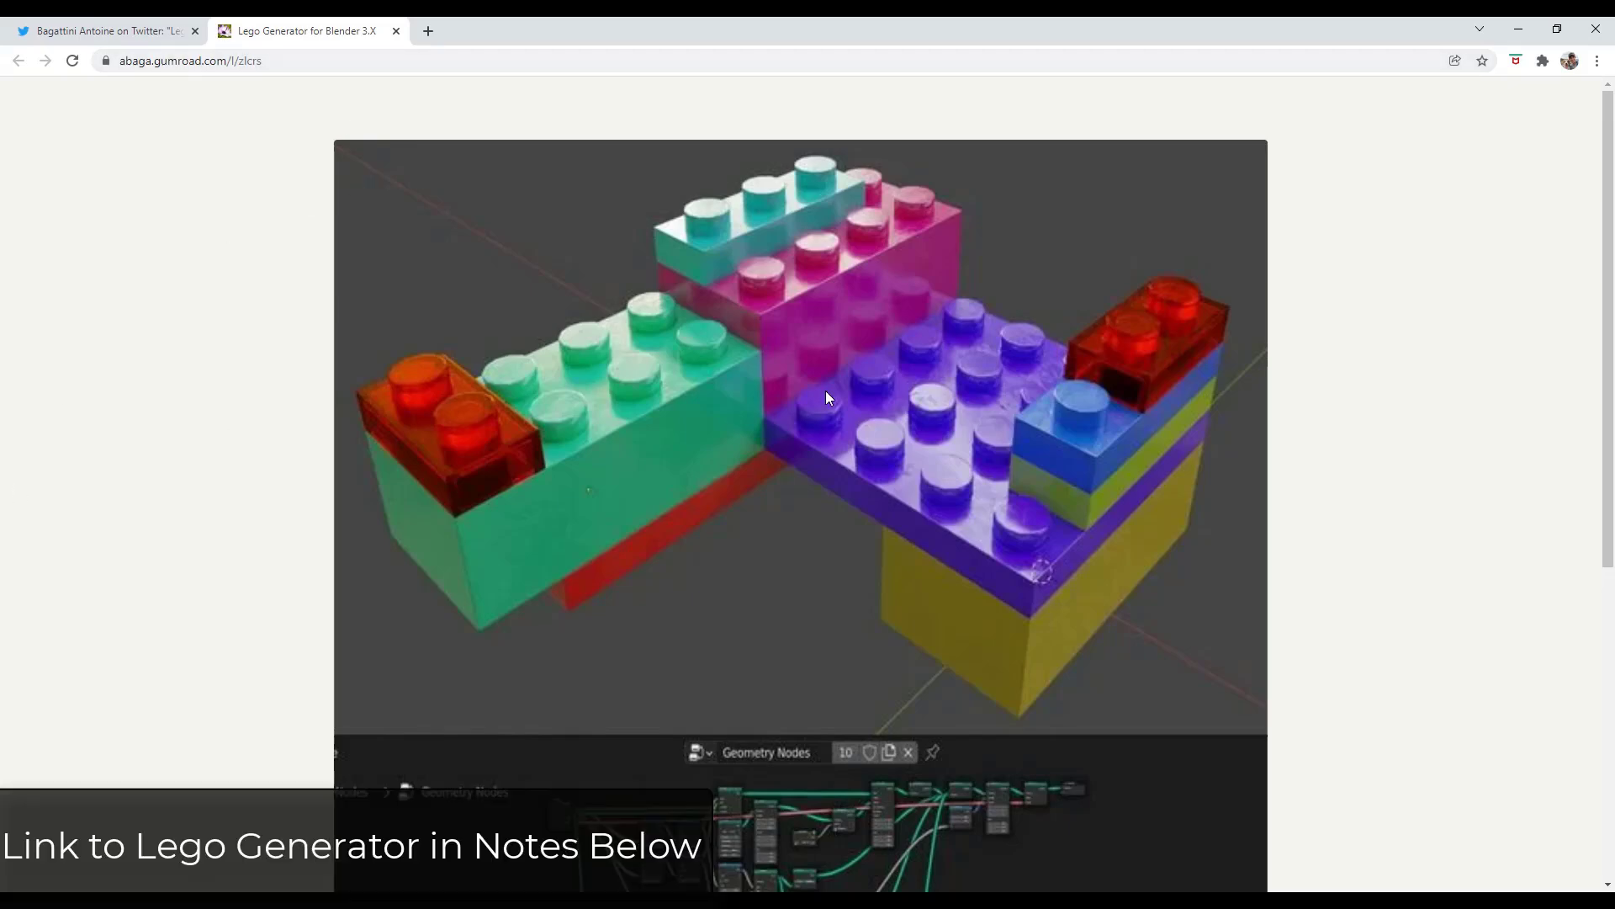
# - Scroll the Gumroad page down to the $0+ price, I want this! button and description
pyautogui.scroll(-1, 827, 391)
pyautogui.scroll(-4, 850, 327)
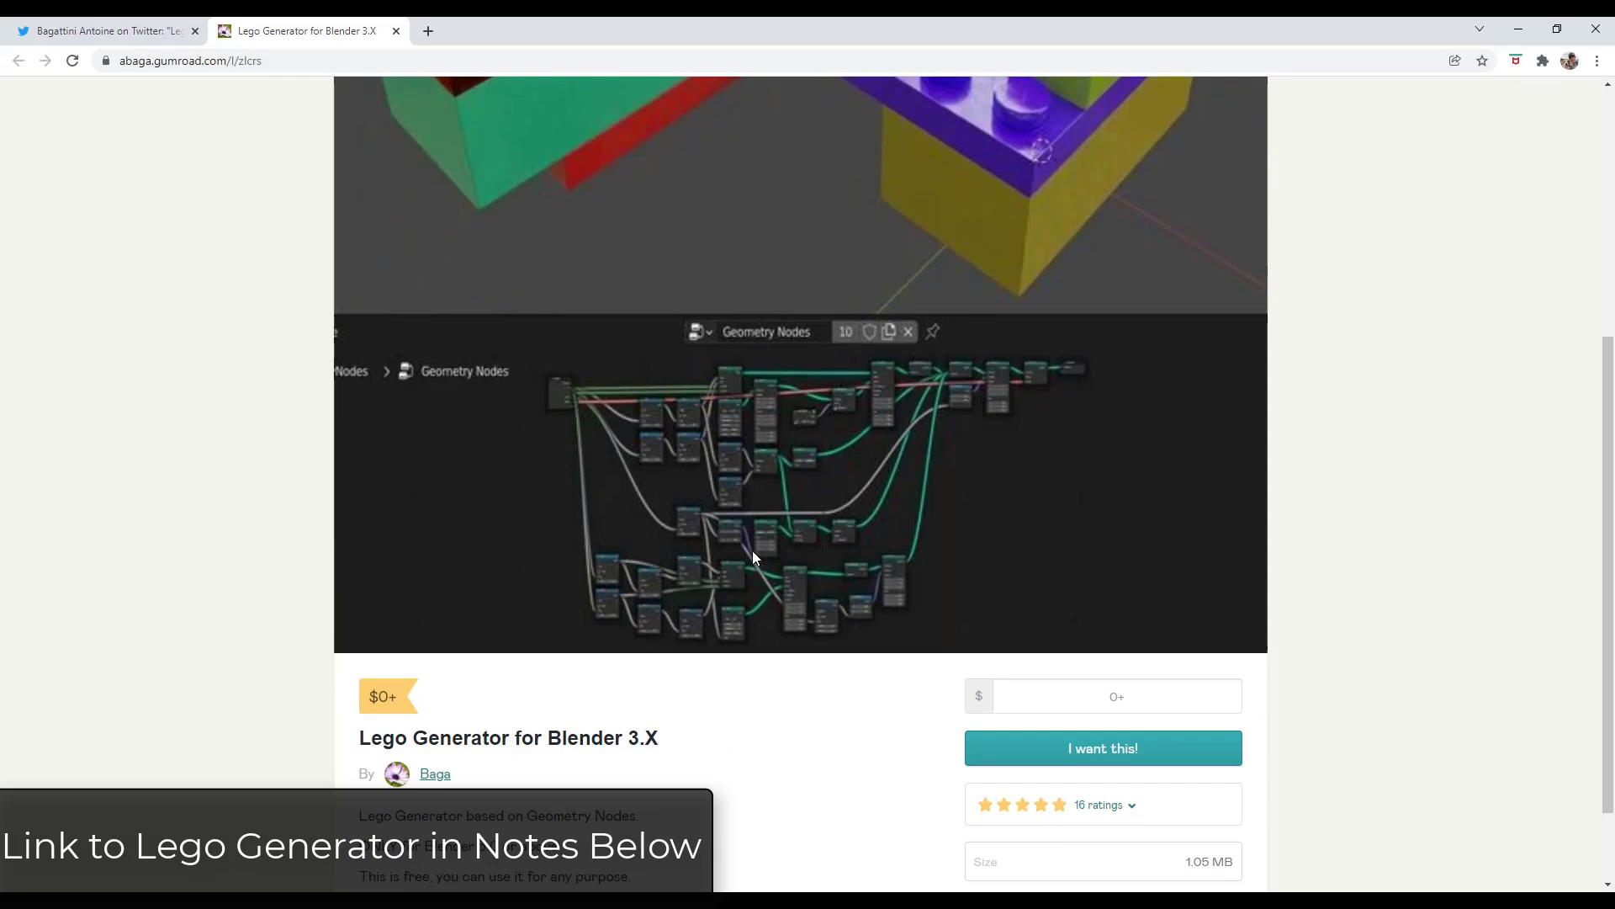
pyautogui.scroll(4, 749, 447)
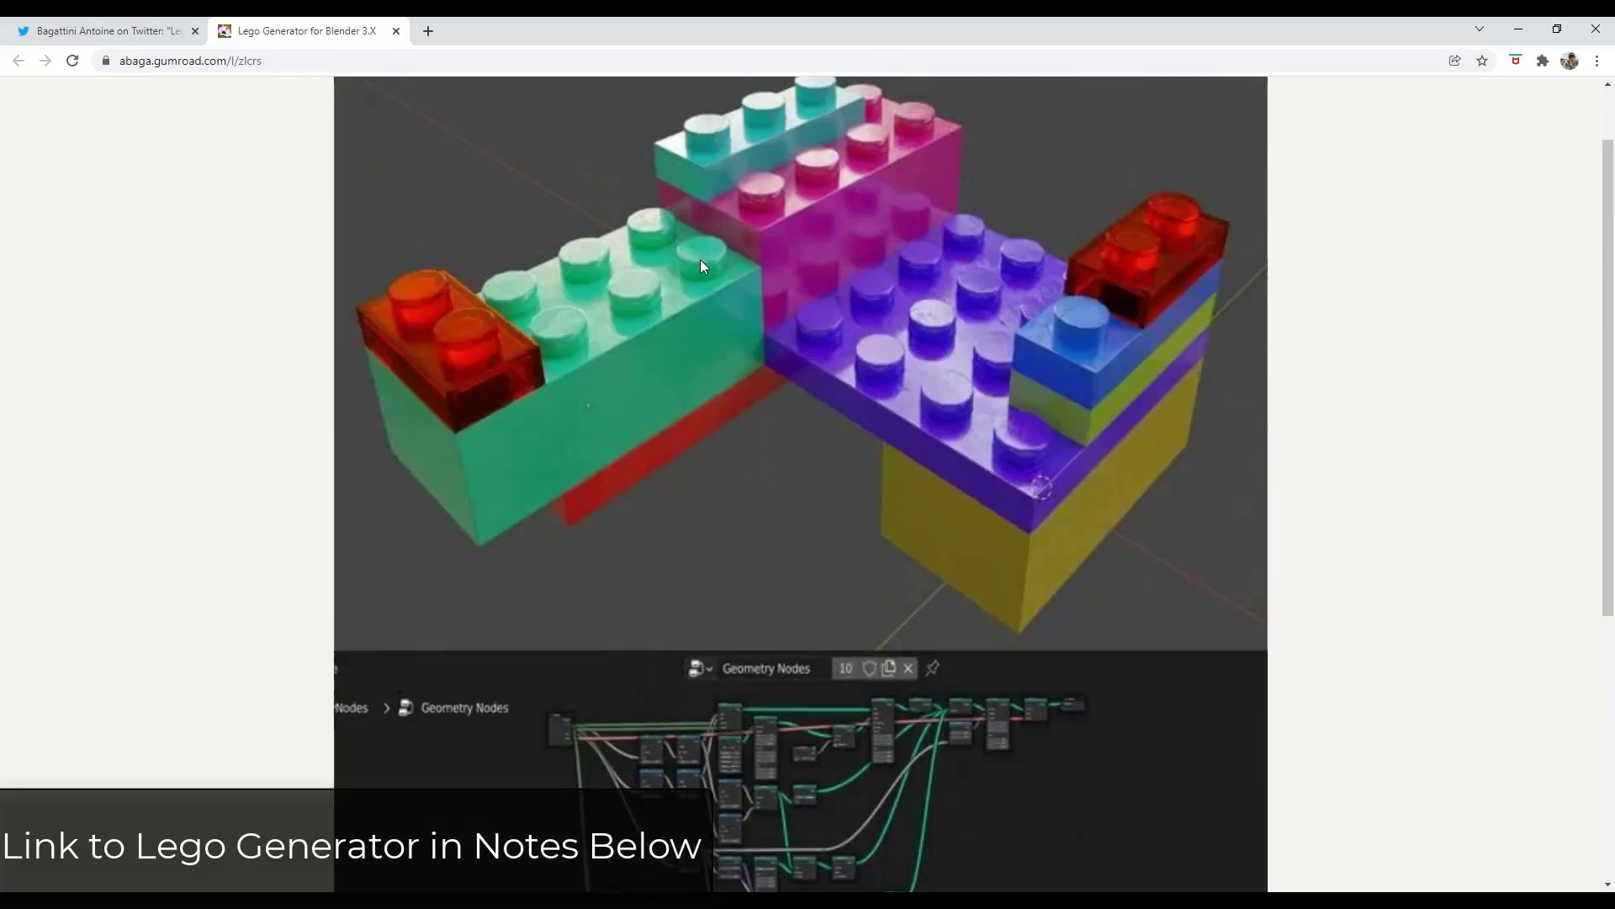
pyautogui.scroll(-5, 739, 289)
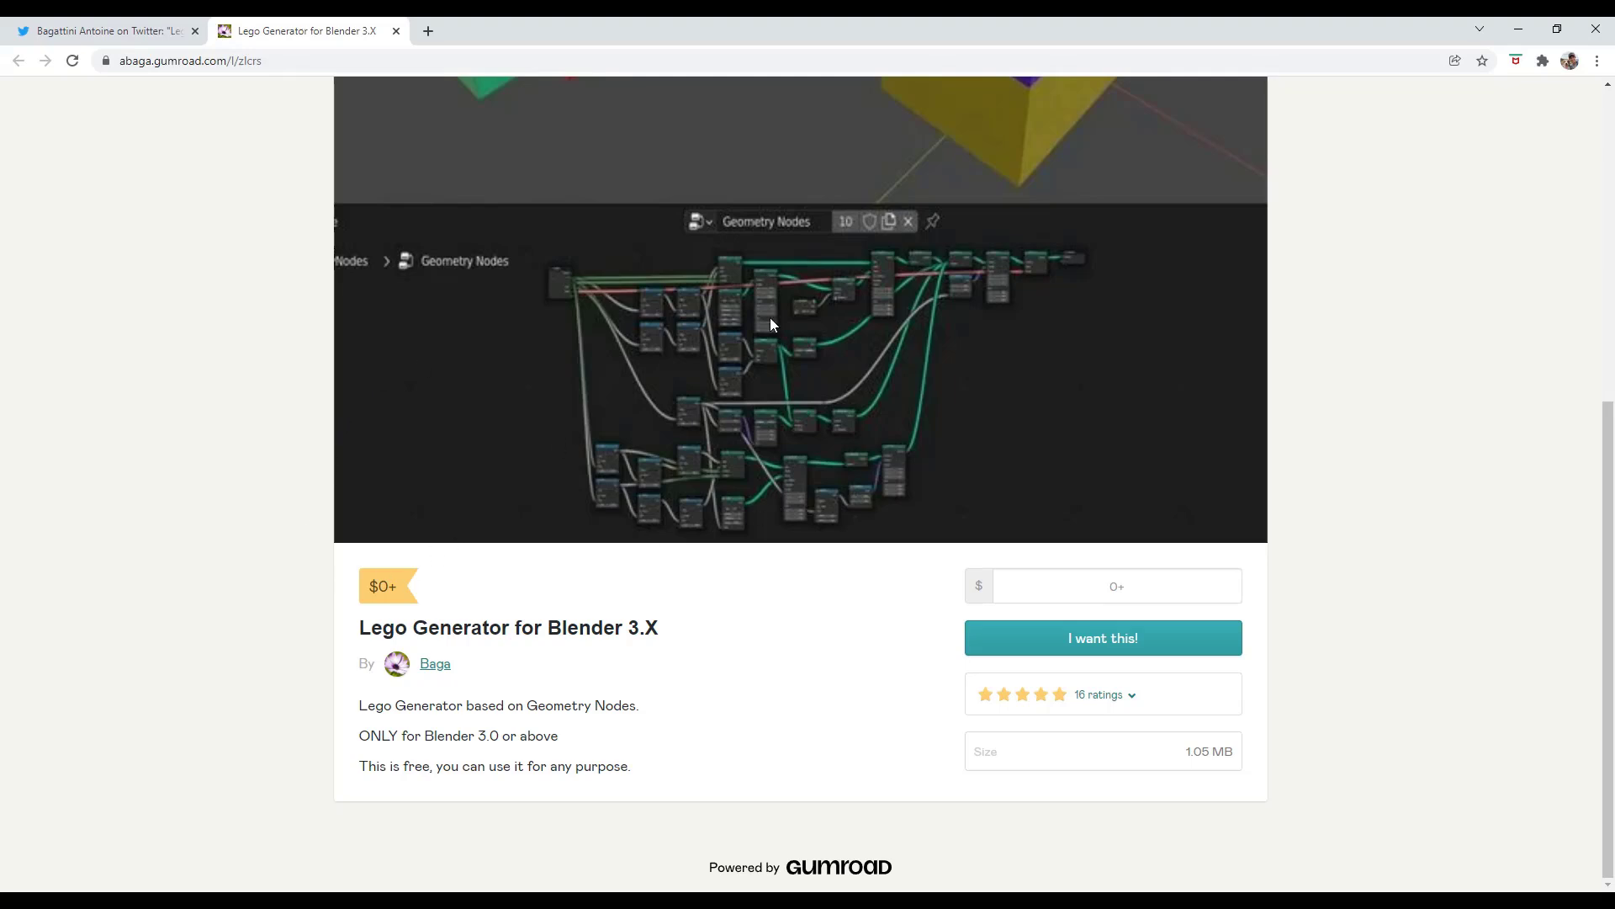
# - Return to Blender and orbit around the Lego brick model
pyautogui.click(1519, 29)
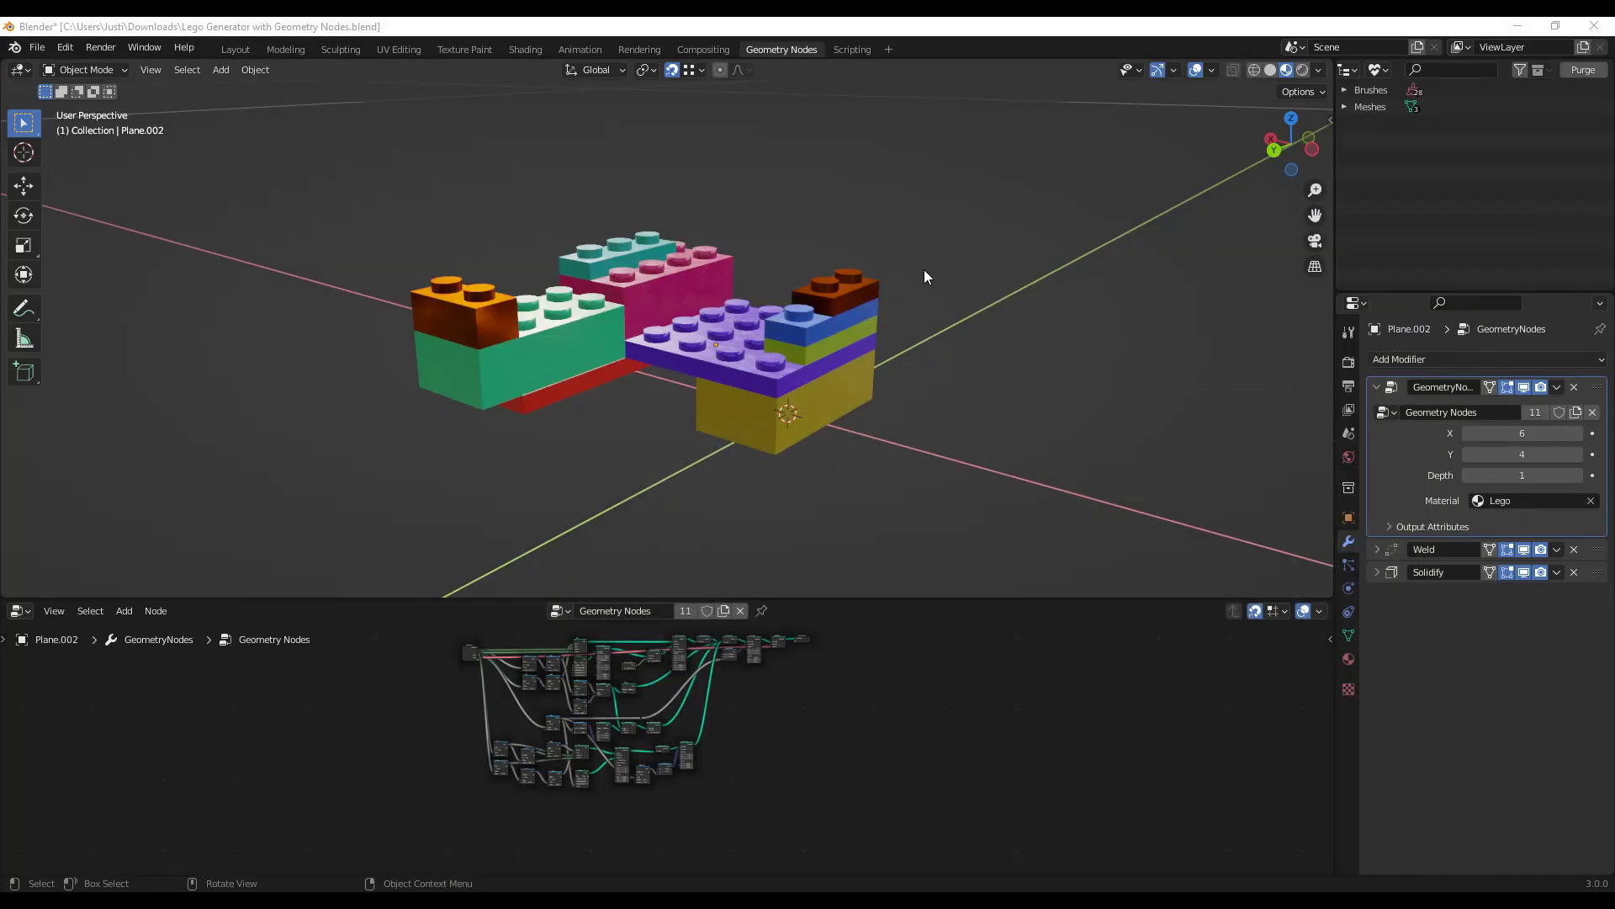
pyautogui.scroll(-5, 755, 325)
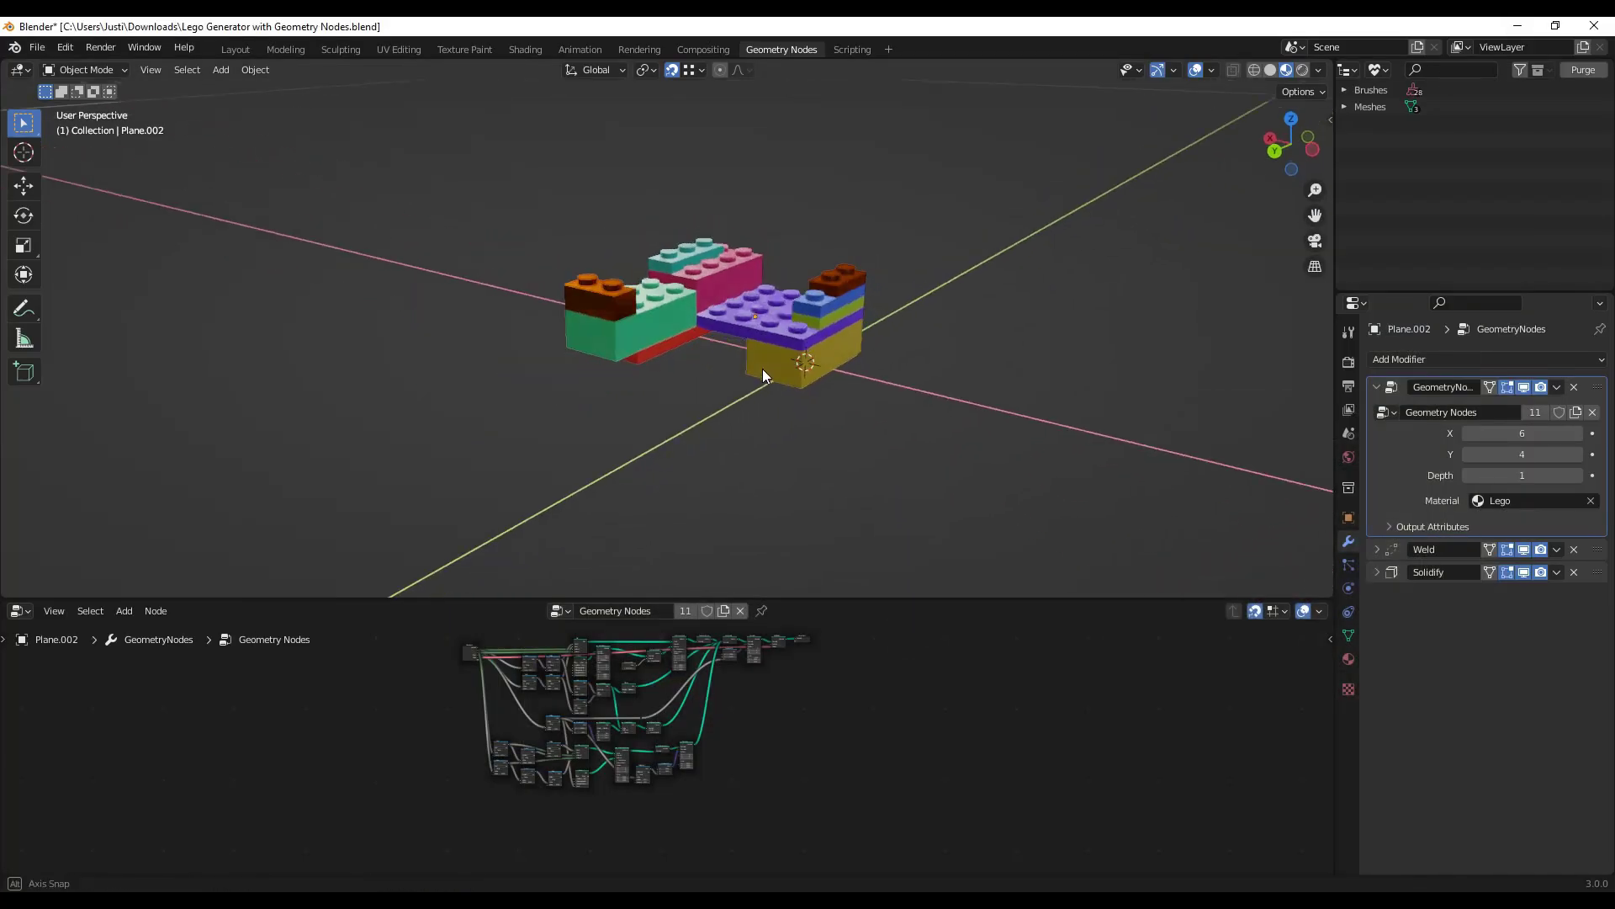
pyautogui.moveTo(770, 351); pyautogui.dragTo(850, 349, button='middle')
# - Select the translucent orange brick and zoom through its geometry node tree
pyautogui.click(831, 296)
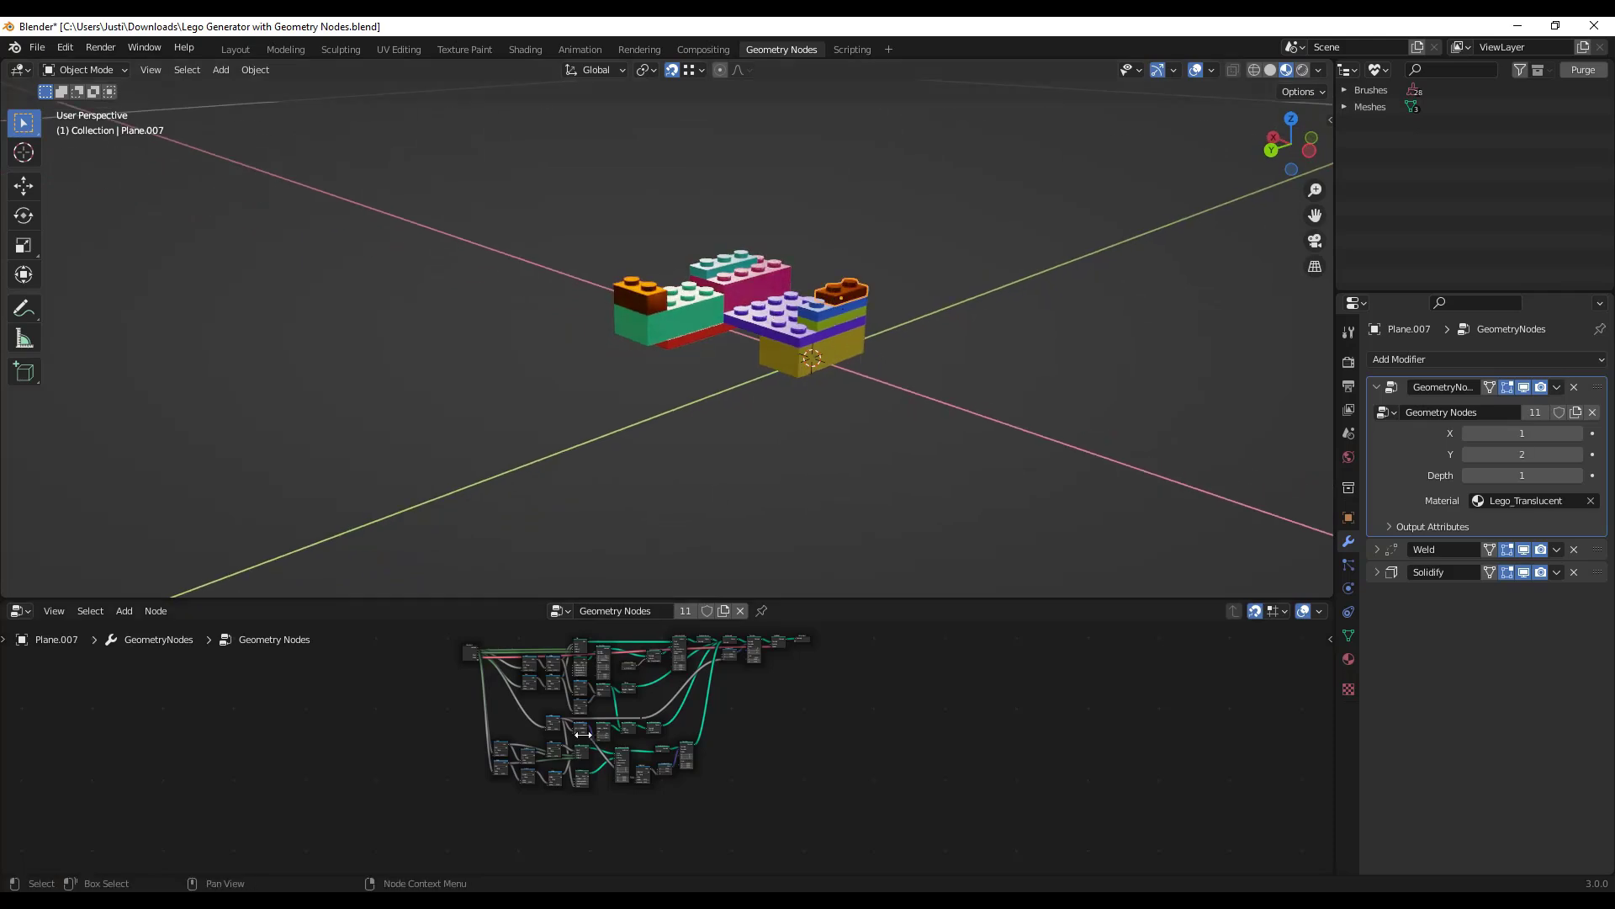
pyautogui.scroll(5, 542, 739)
pyautogui.scroll(3, 581, 700)
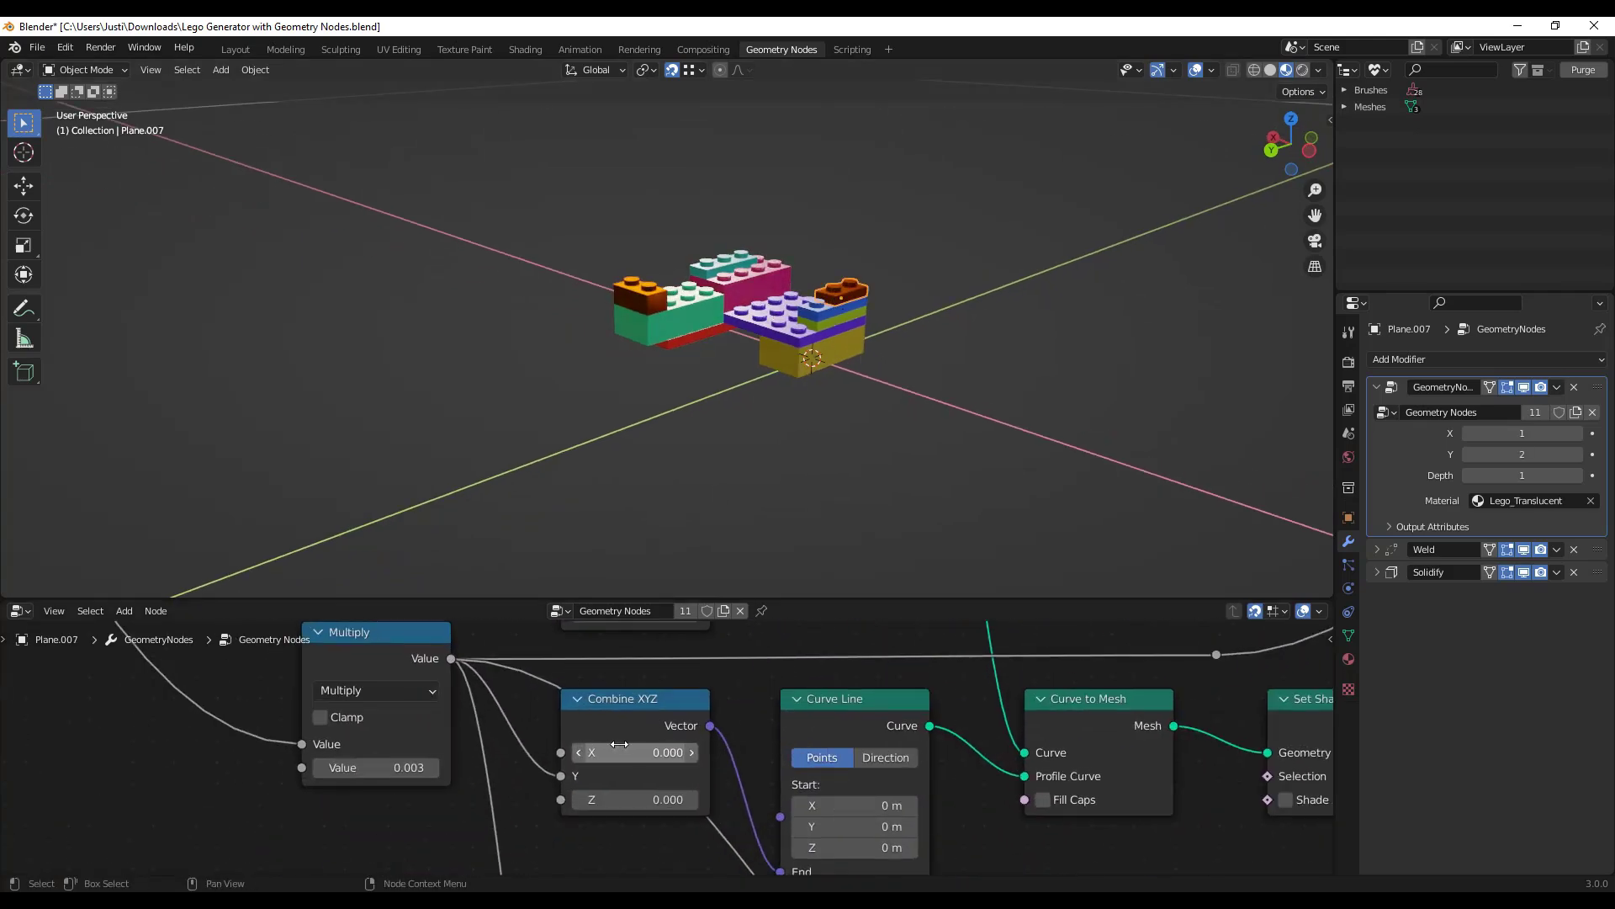
pyautogui.scroll(-6, 598, 729)
pyautogui.scroll(-6, 615, 726)
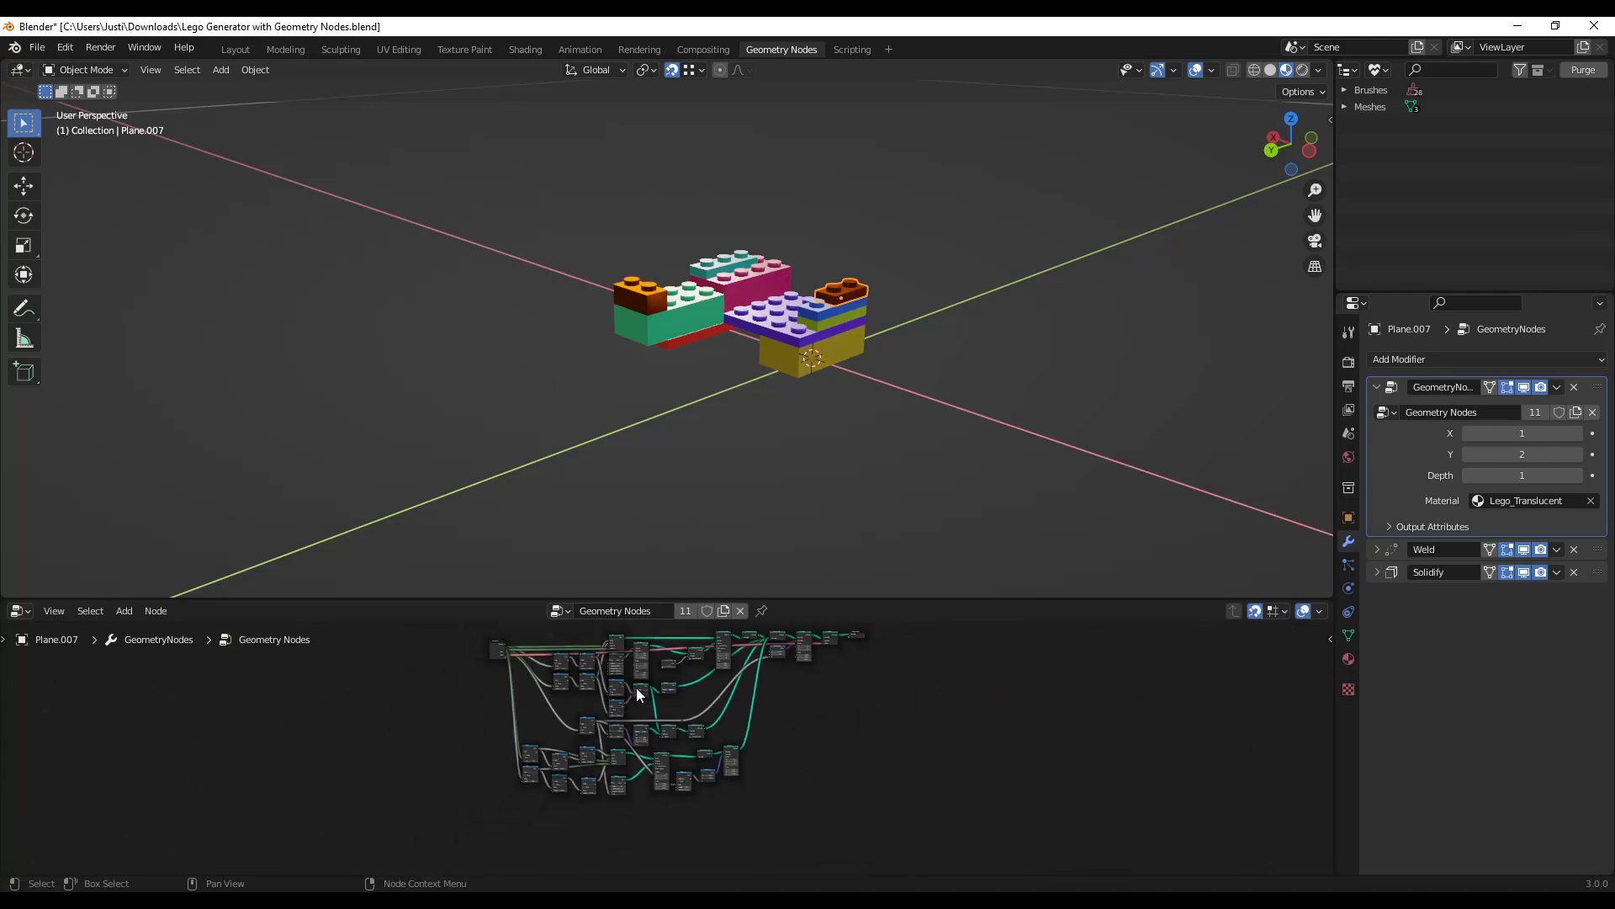
pyautogui.scroll(9, 754, 665)
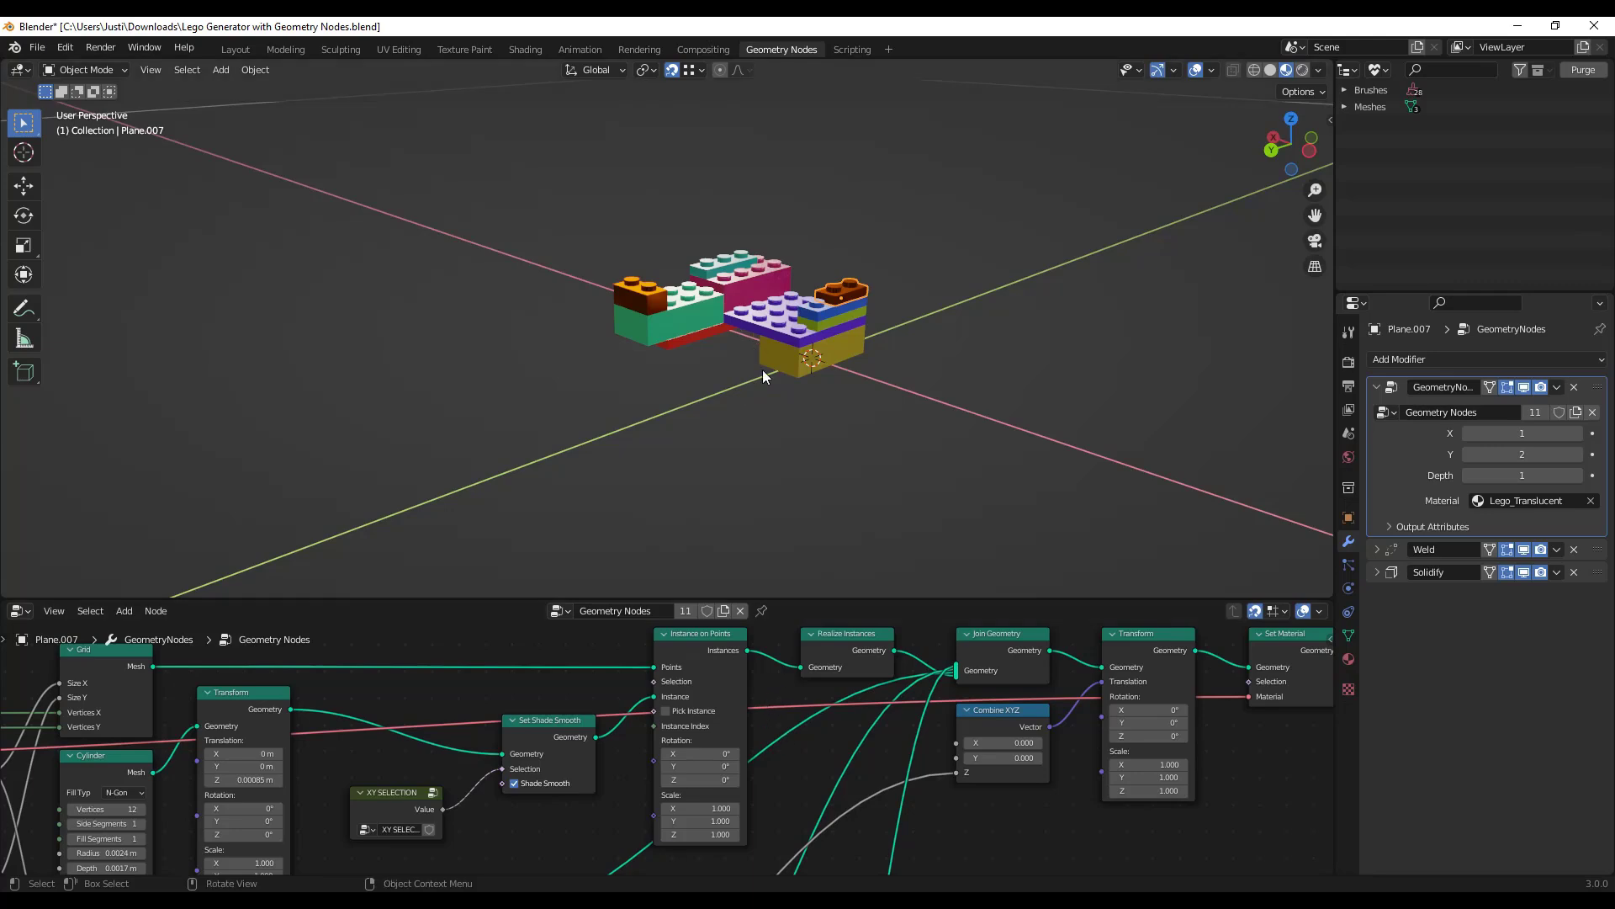
pyautogui.scroll(1, 776, 275)
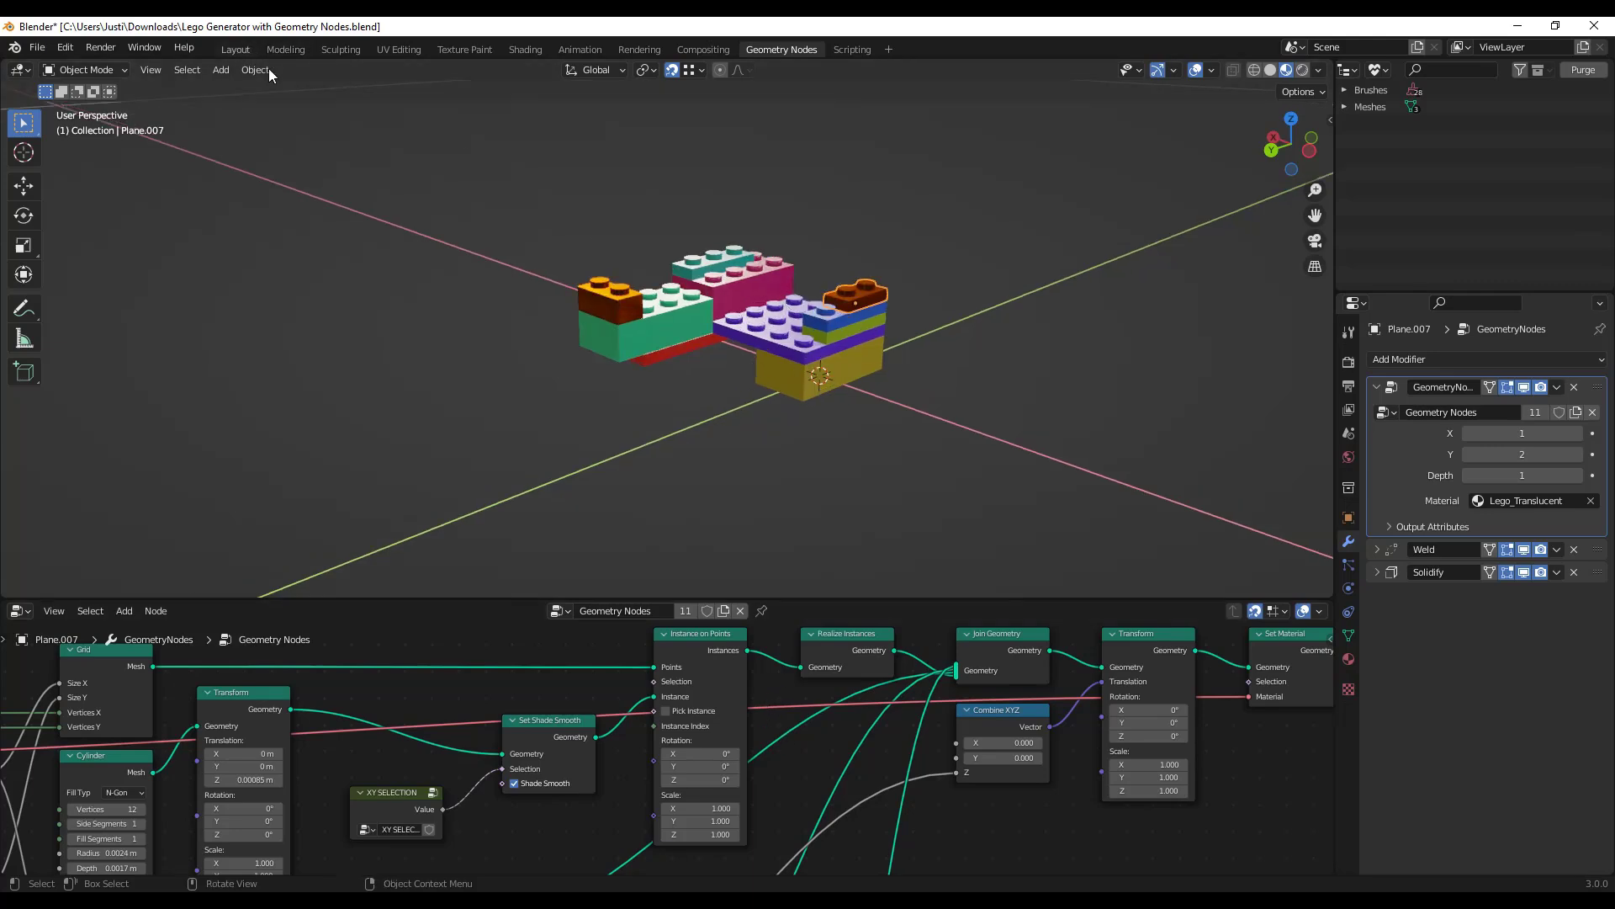
# - Switch to the layout workspace with material-colour shading and show the brick's modifier
pyautogui.click(236, 49)
pyautogui.scroll(-8, 698, 488)
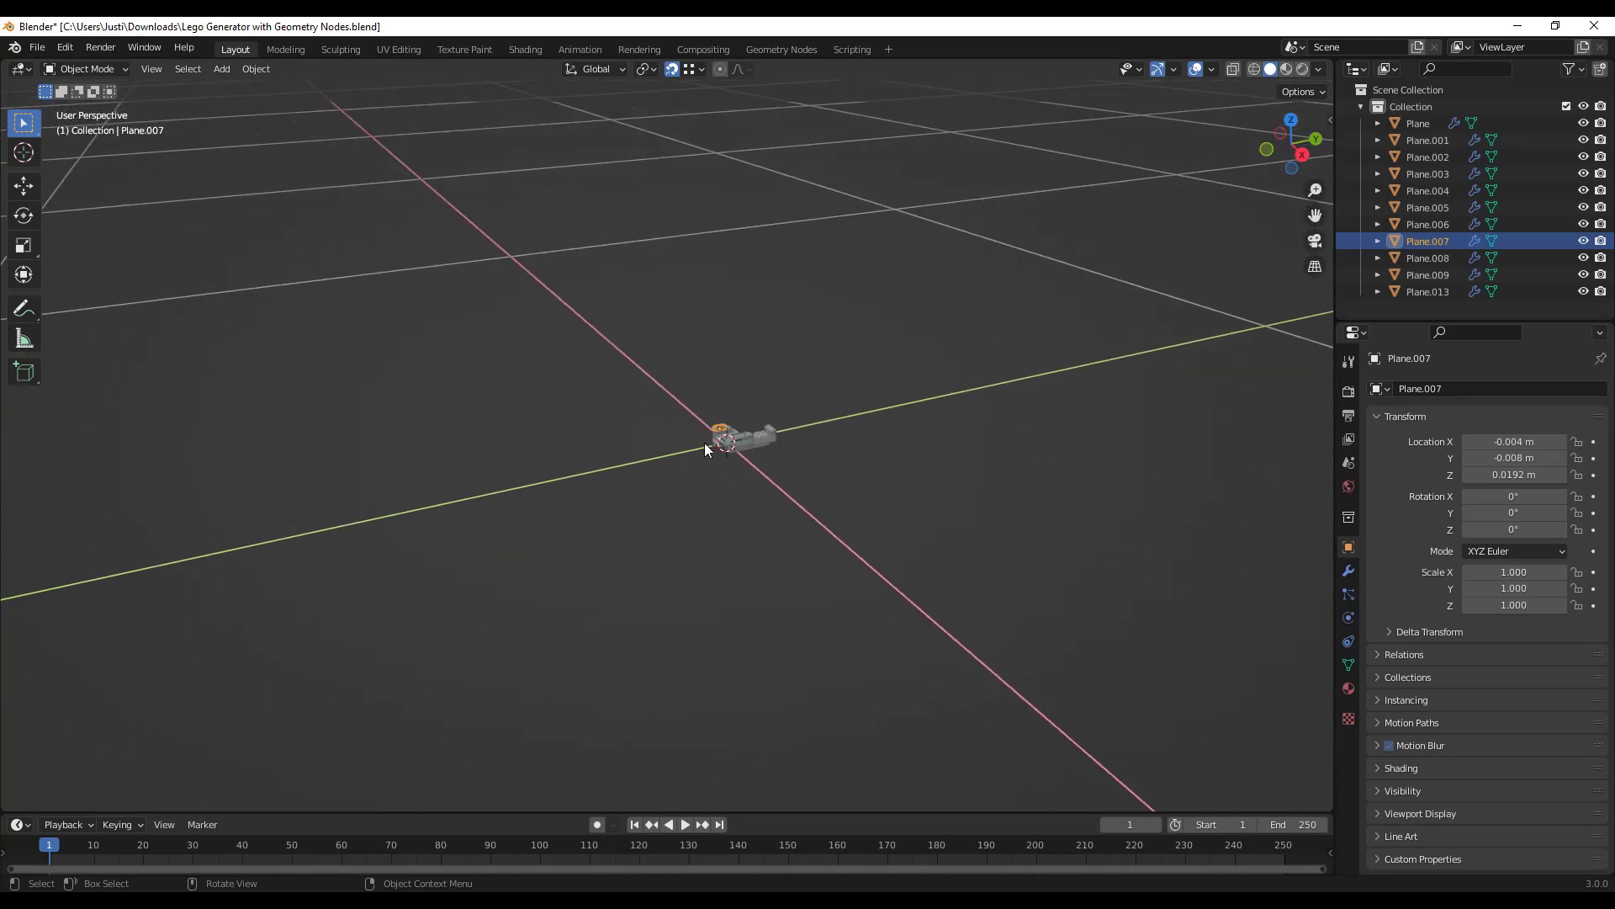
pyautogui.click(1285, 70)
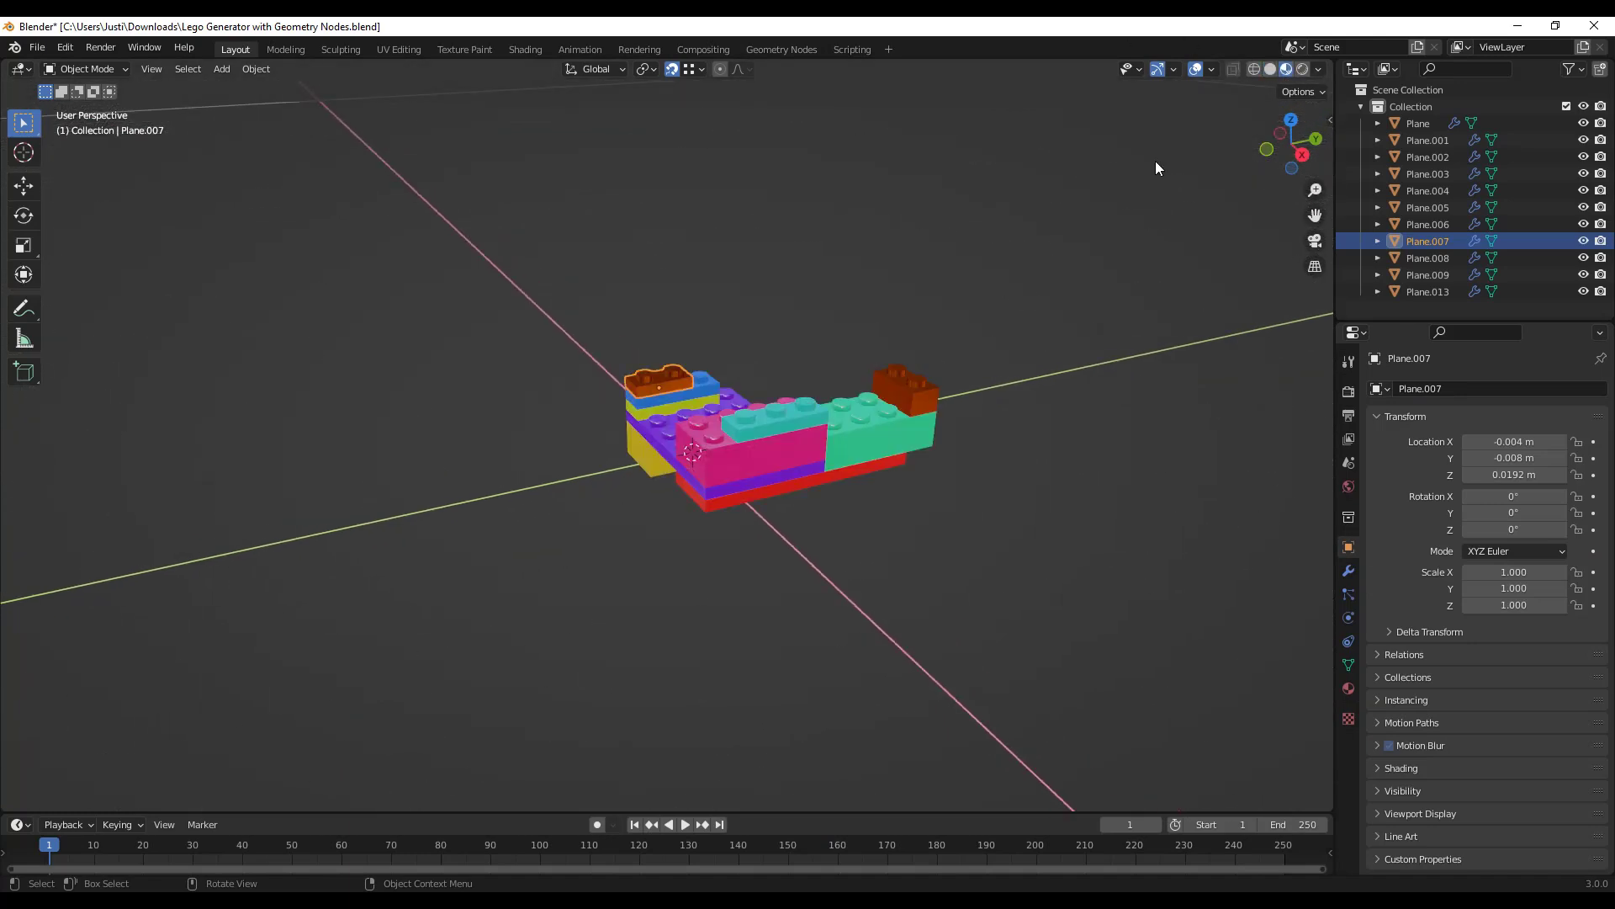
pyautogui.moveTo(881, 385)
pyautogui.mouseDown(button='middle')
pyautogui.moveTo(865, 404)
pyautogui.moveTo(690, 396)
pyautogui.moveTo(846, 399)
pyautogui.moveTo(724, 395)
pyautogui.mouseUp(button='middle')
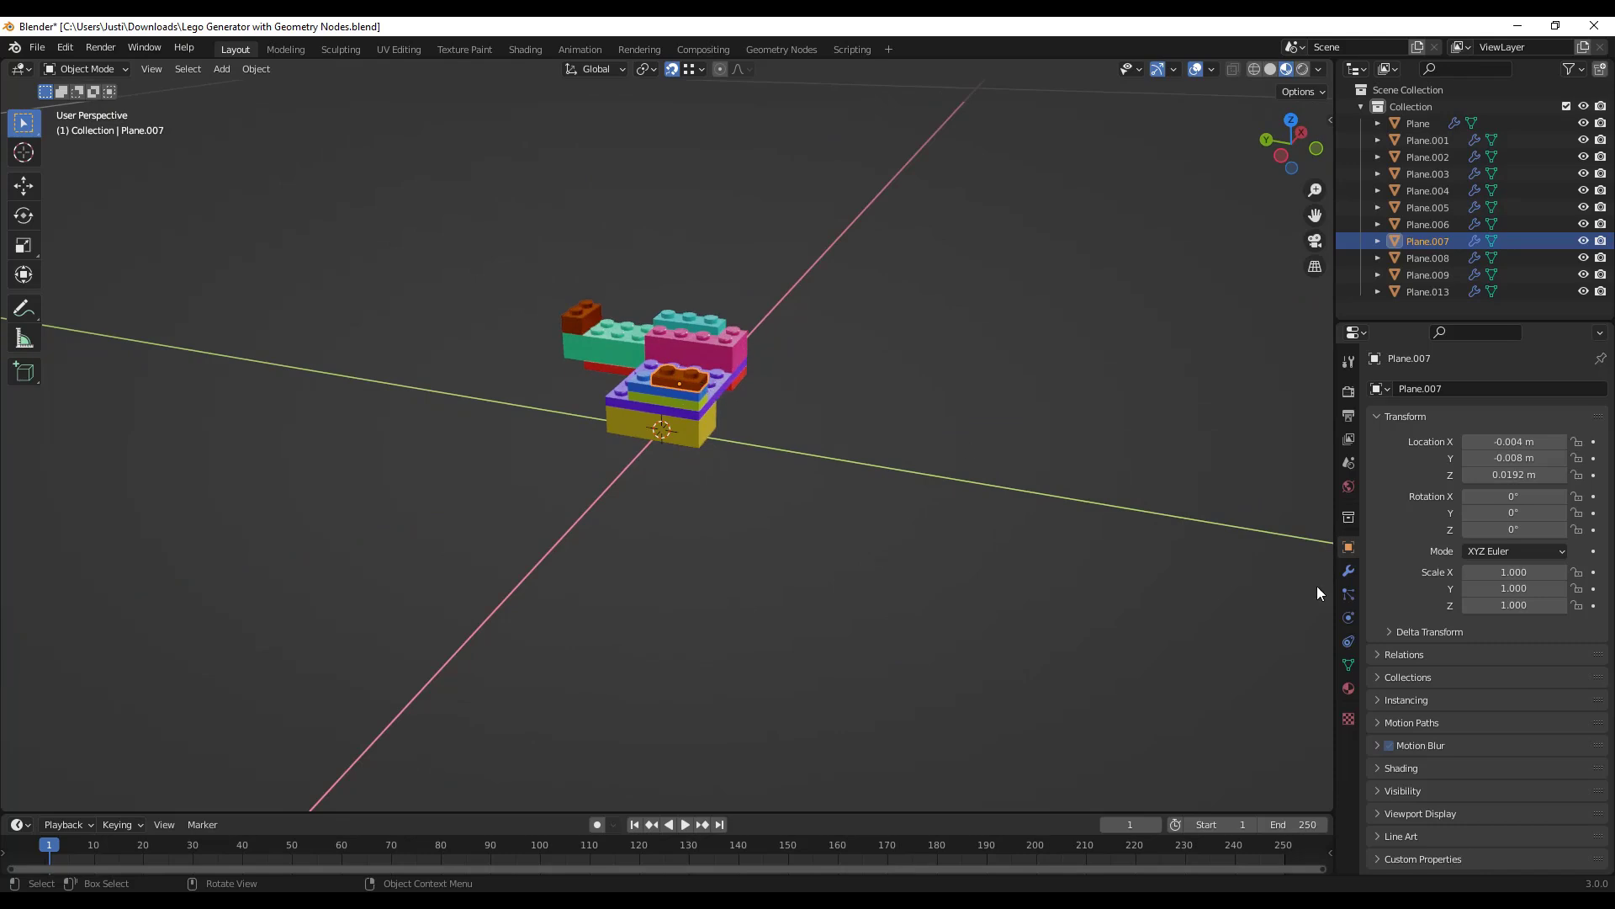
pyautogui.click(1348, 571)
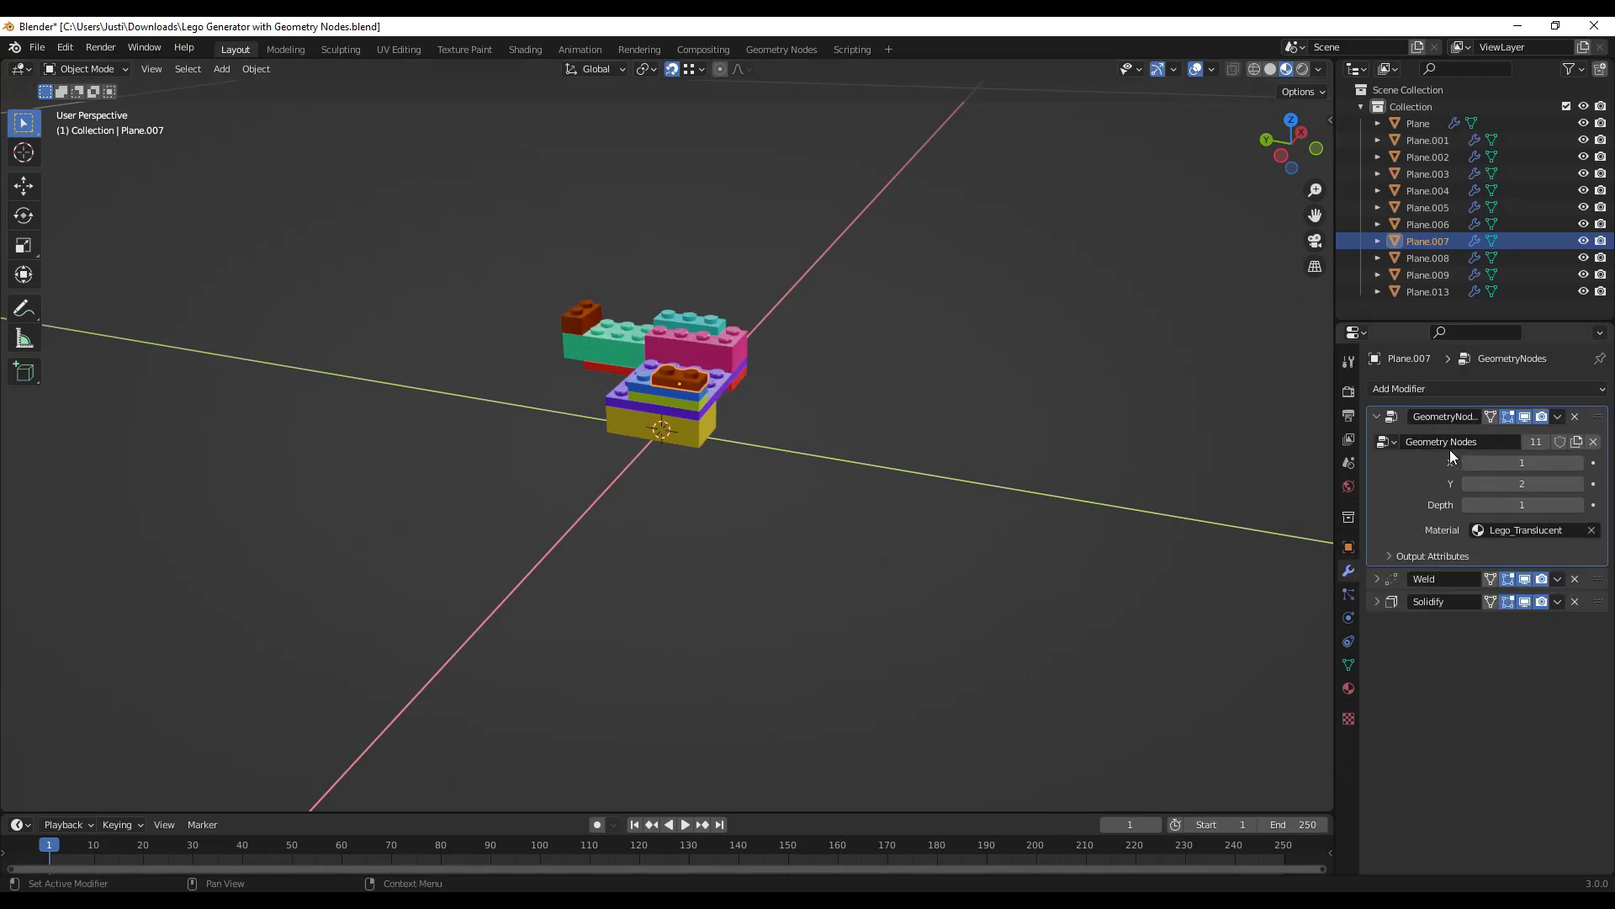
# - Duplicate the orange brick and place the copy to the right of the stack
pyautogui.hotkey('shift', 'd')
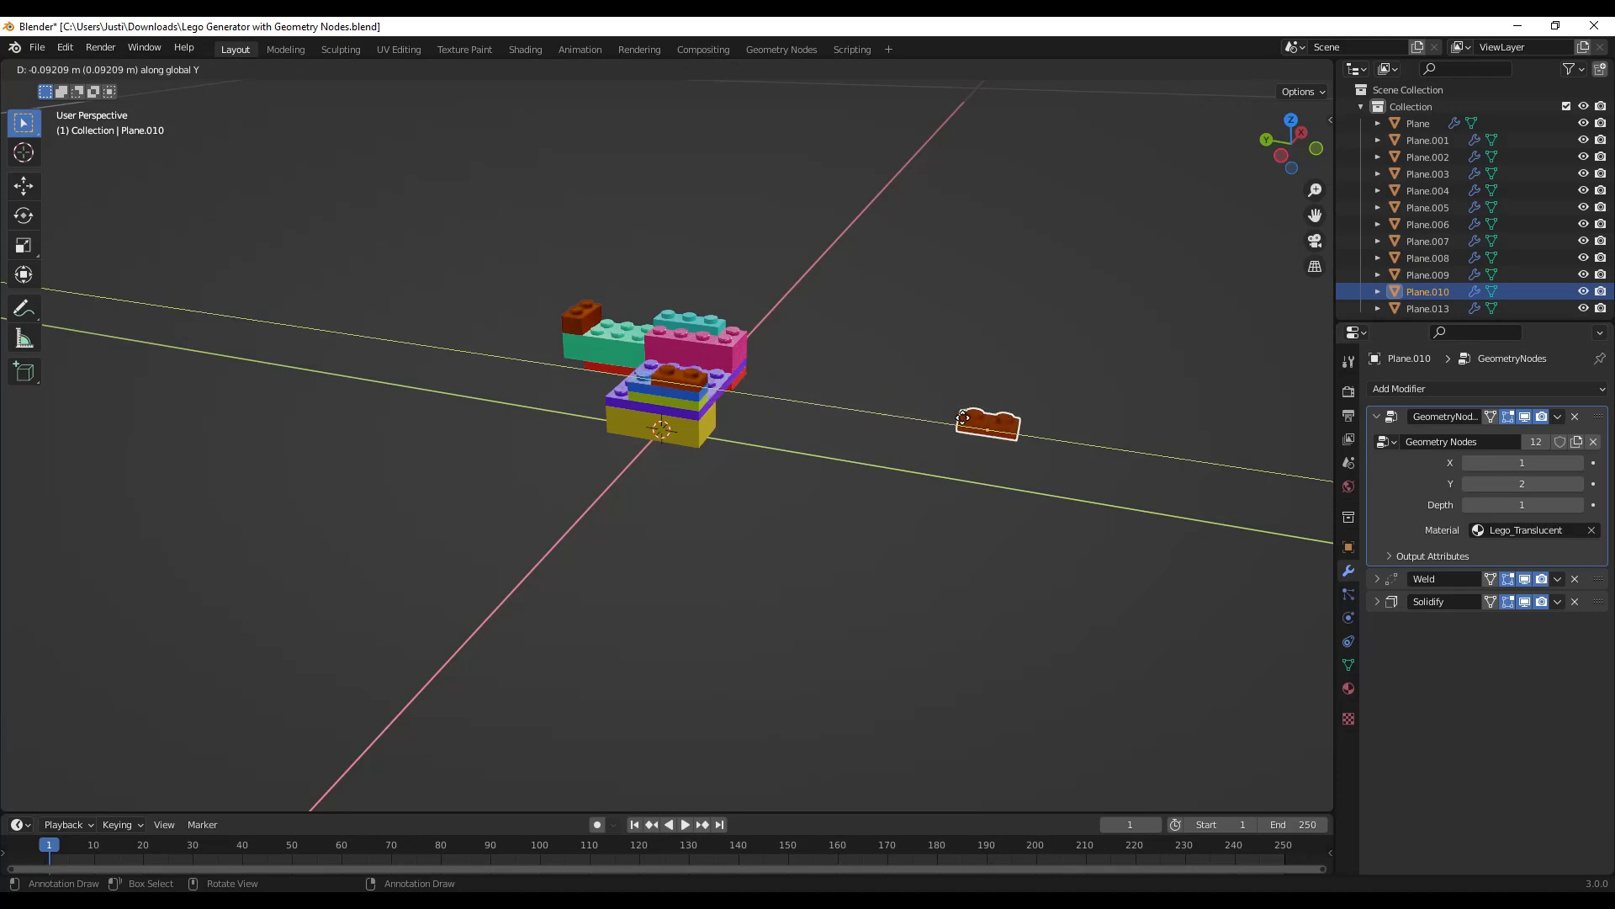
pyautogui.click(989, 434)
pyautogui.scroll(2, 1059, 433)
pyautogui.scroll(1, 1052, 416)
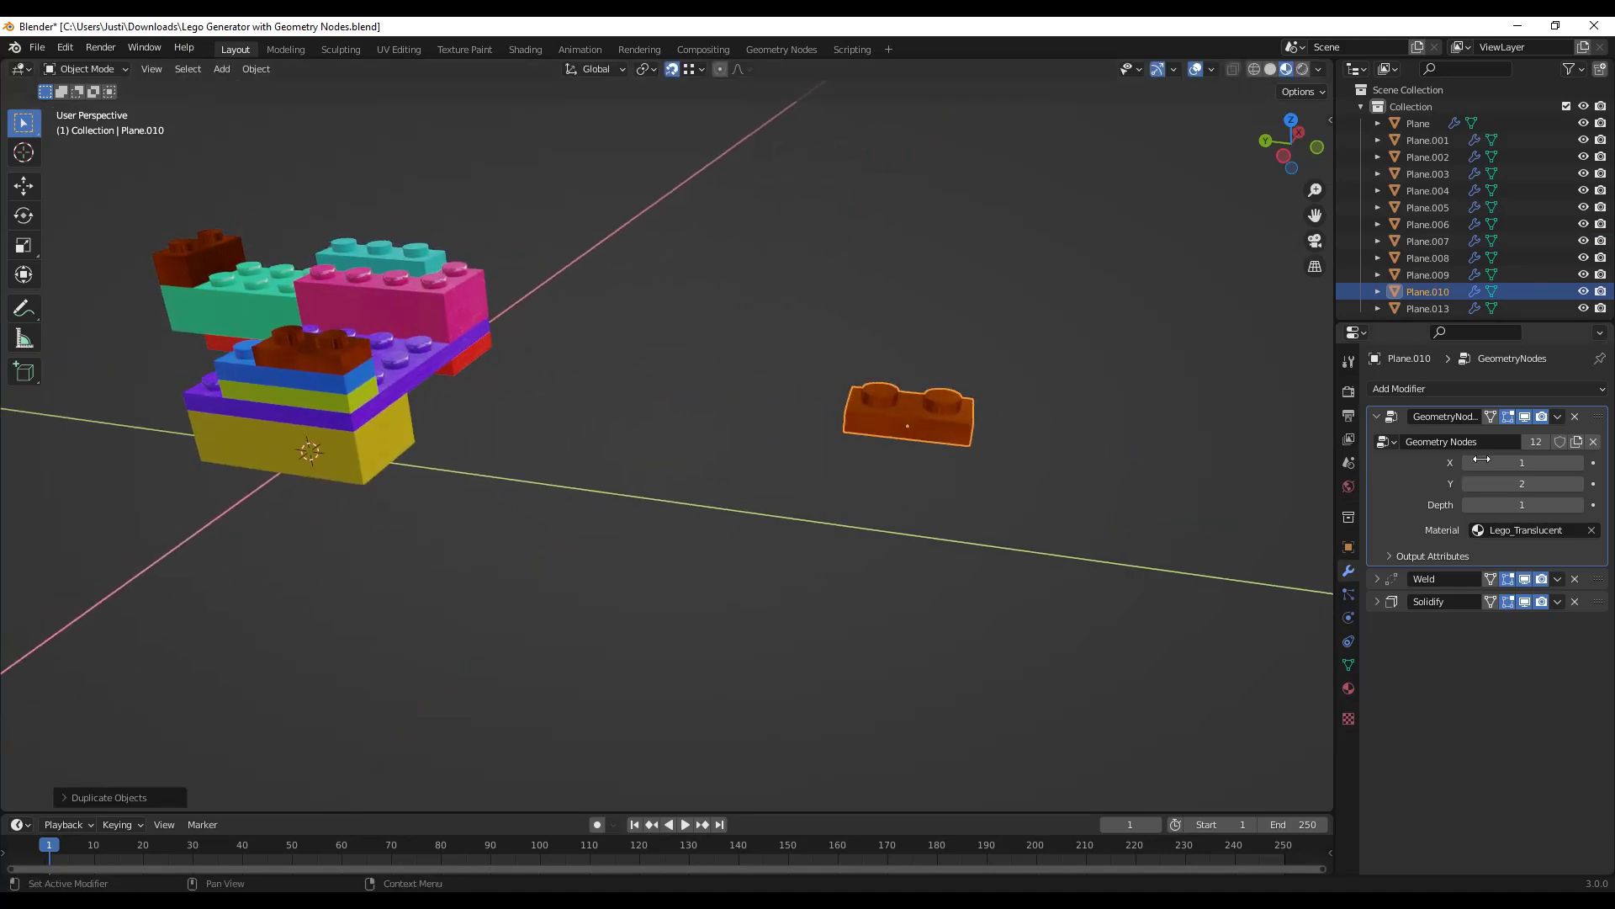
# - Try different X, Y and Depth values on the orange brick, ending at 4 studs per row
pyautogui.click(1580, 463)
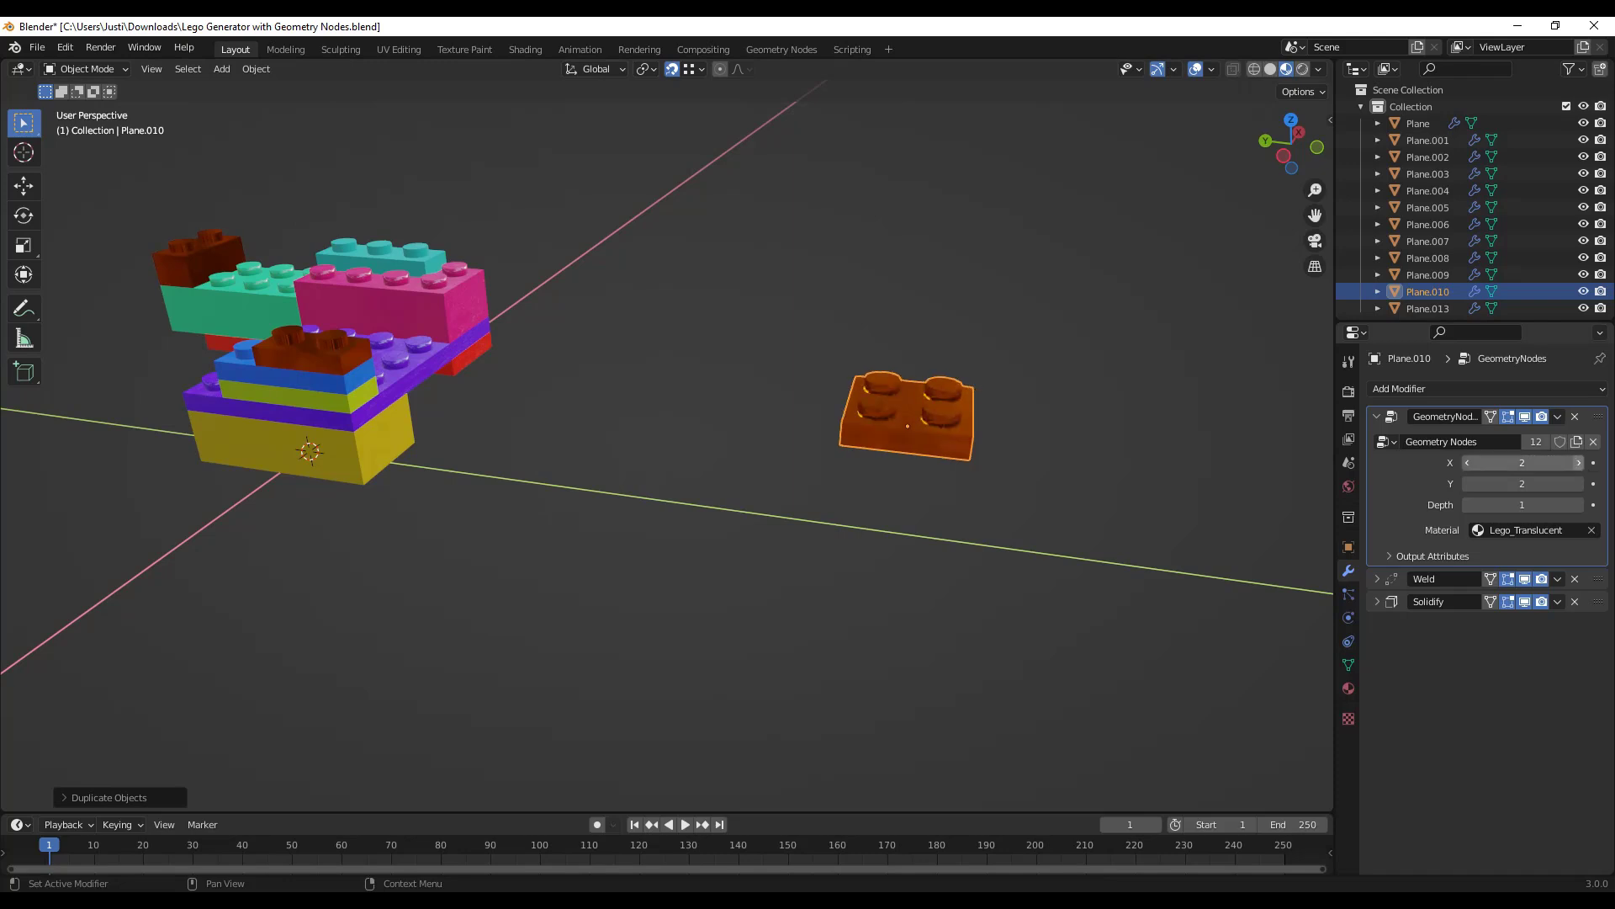
pyautogui.click(1579, 484)
pyautogui.click(1579, 505)
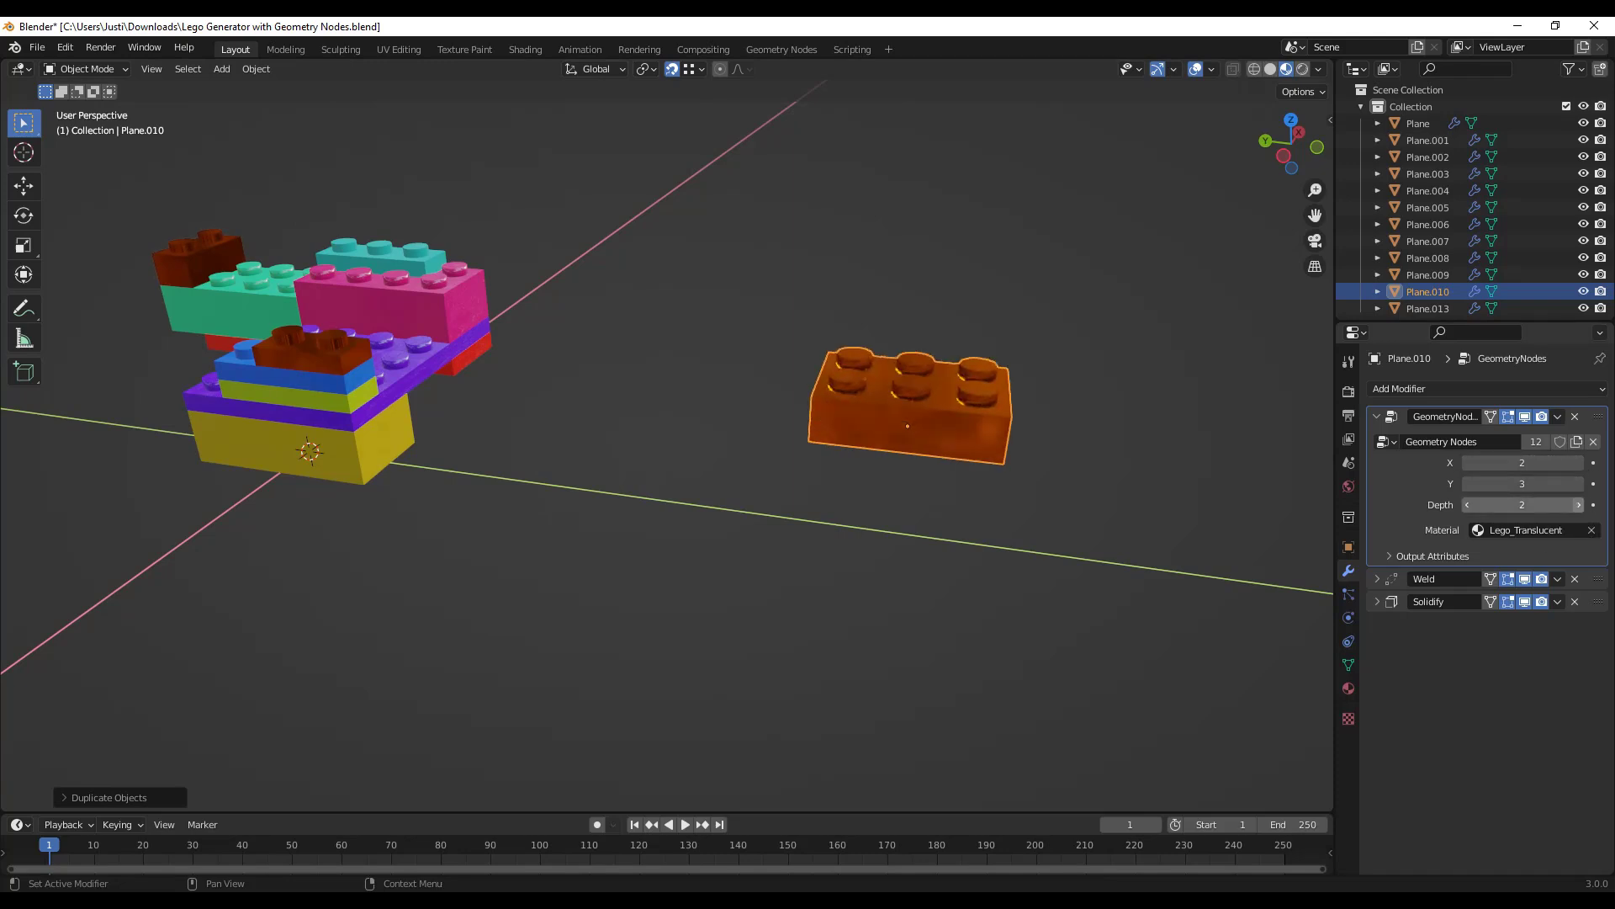
pyautogui.moveTo(1543, 505); pyautogui.dragTo(1543, 515)
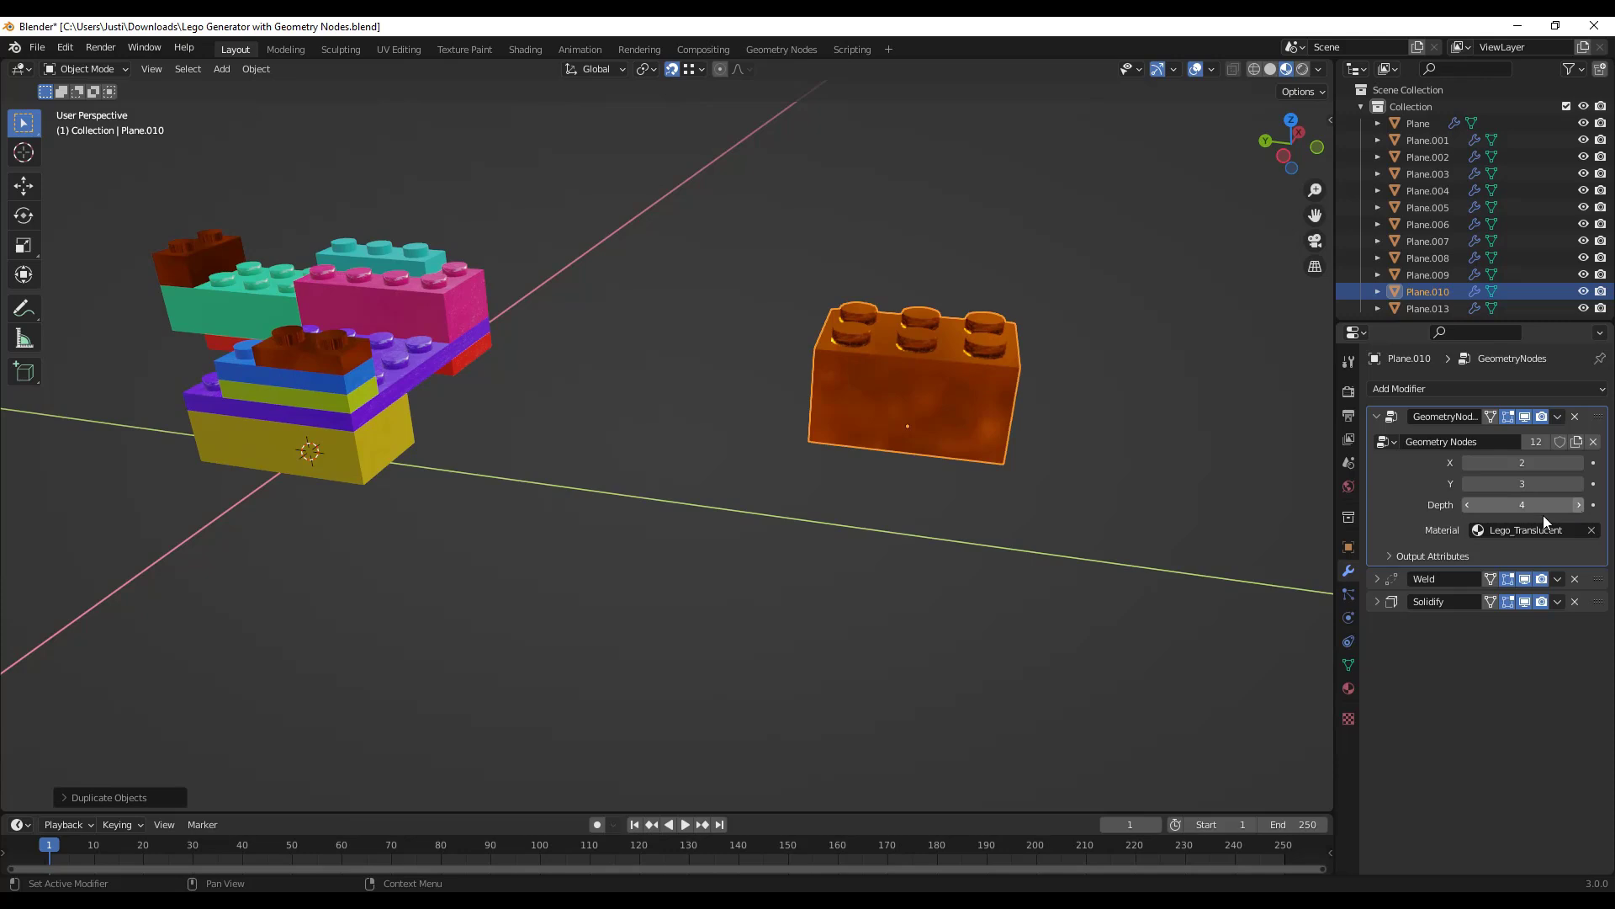
pyautogui.click(1468, 505)
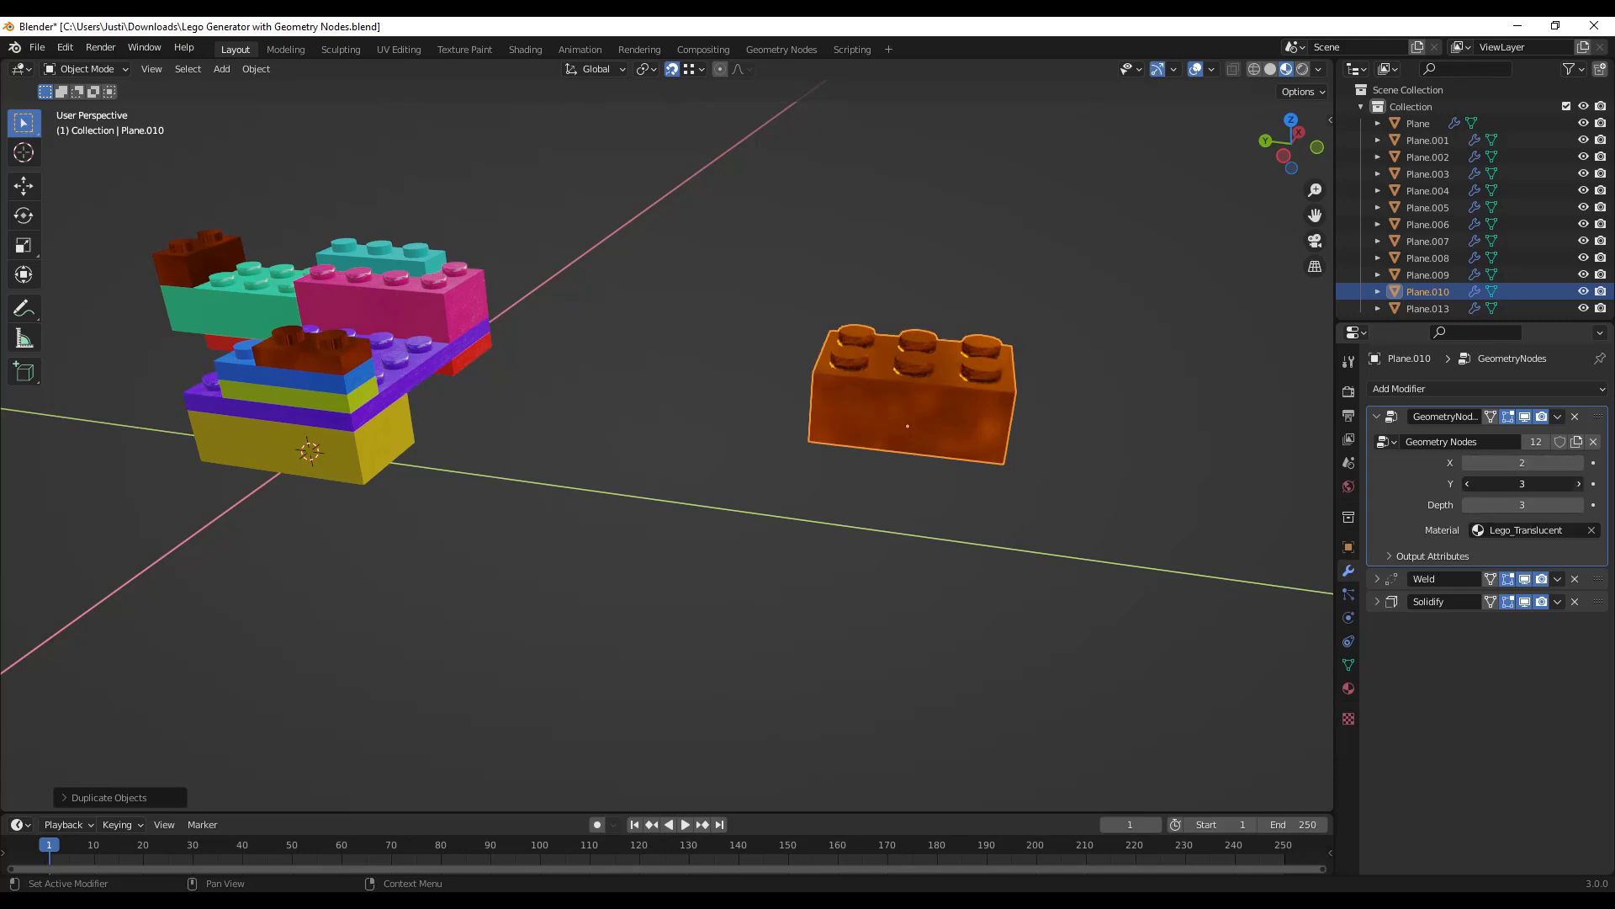
pyautogui.moveTo(1481, 484); pyautogui.dragTo(1501, 493)
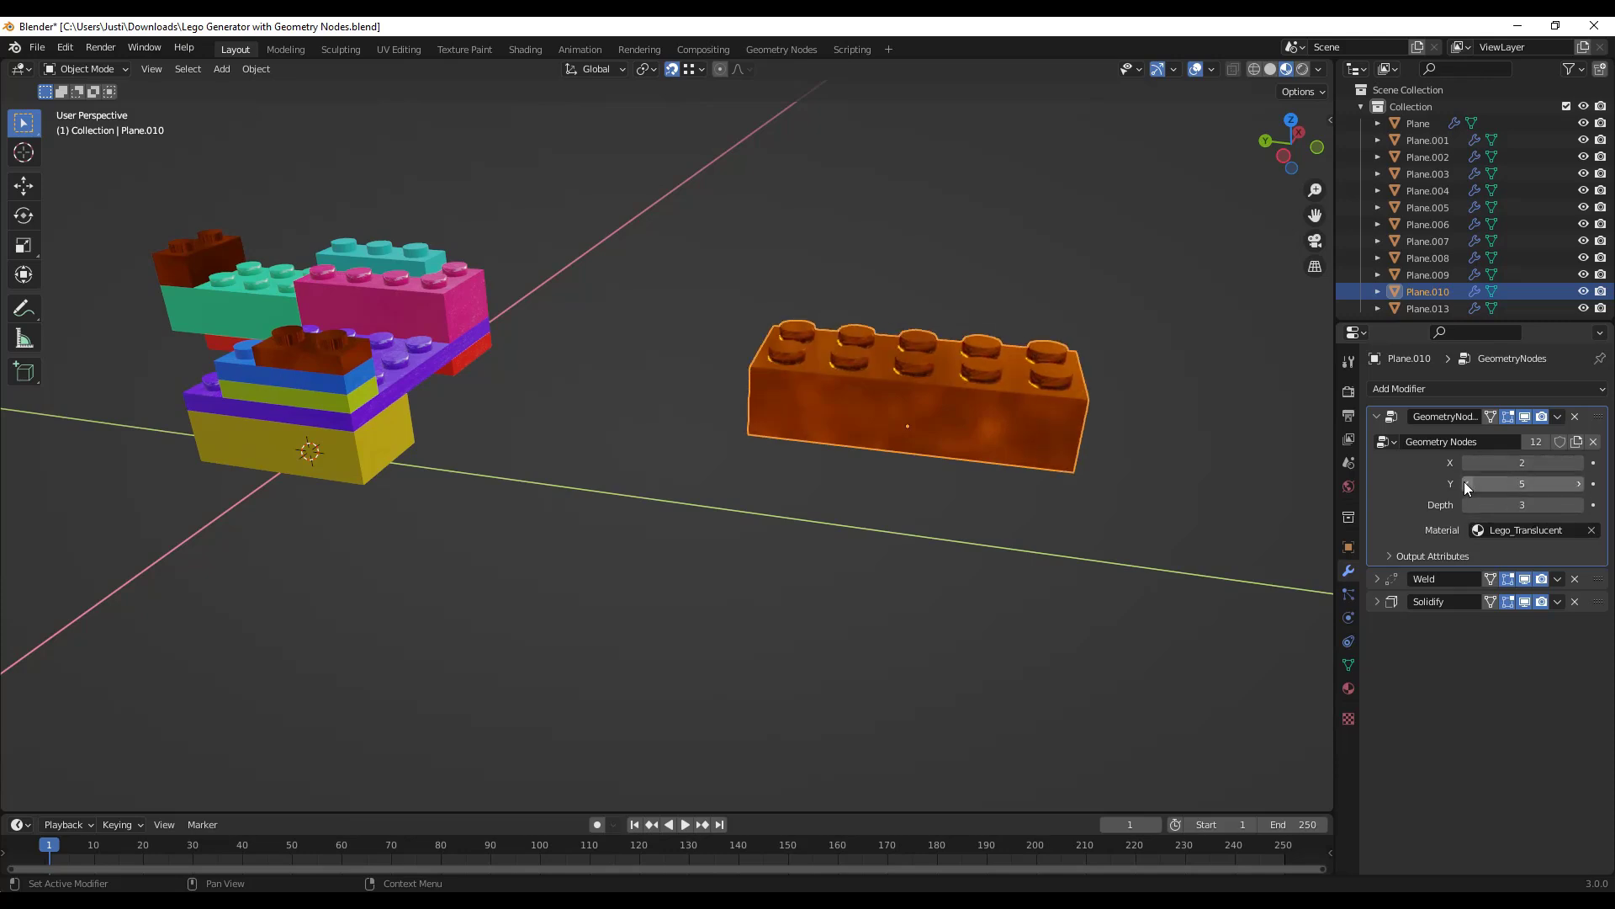
pyautogui.click(1468, 484)
pyautogui.click(1468, 484)
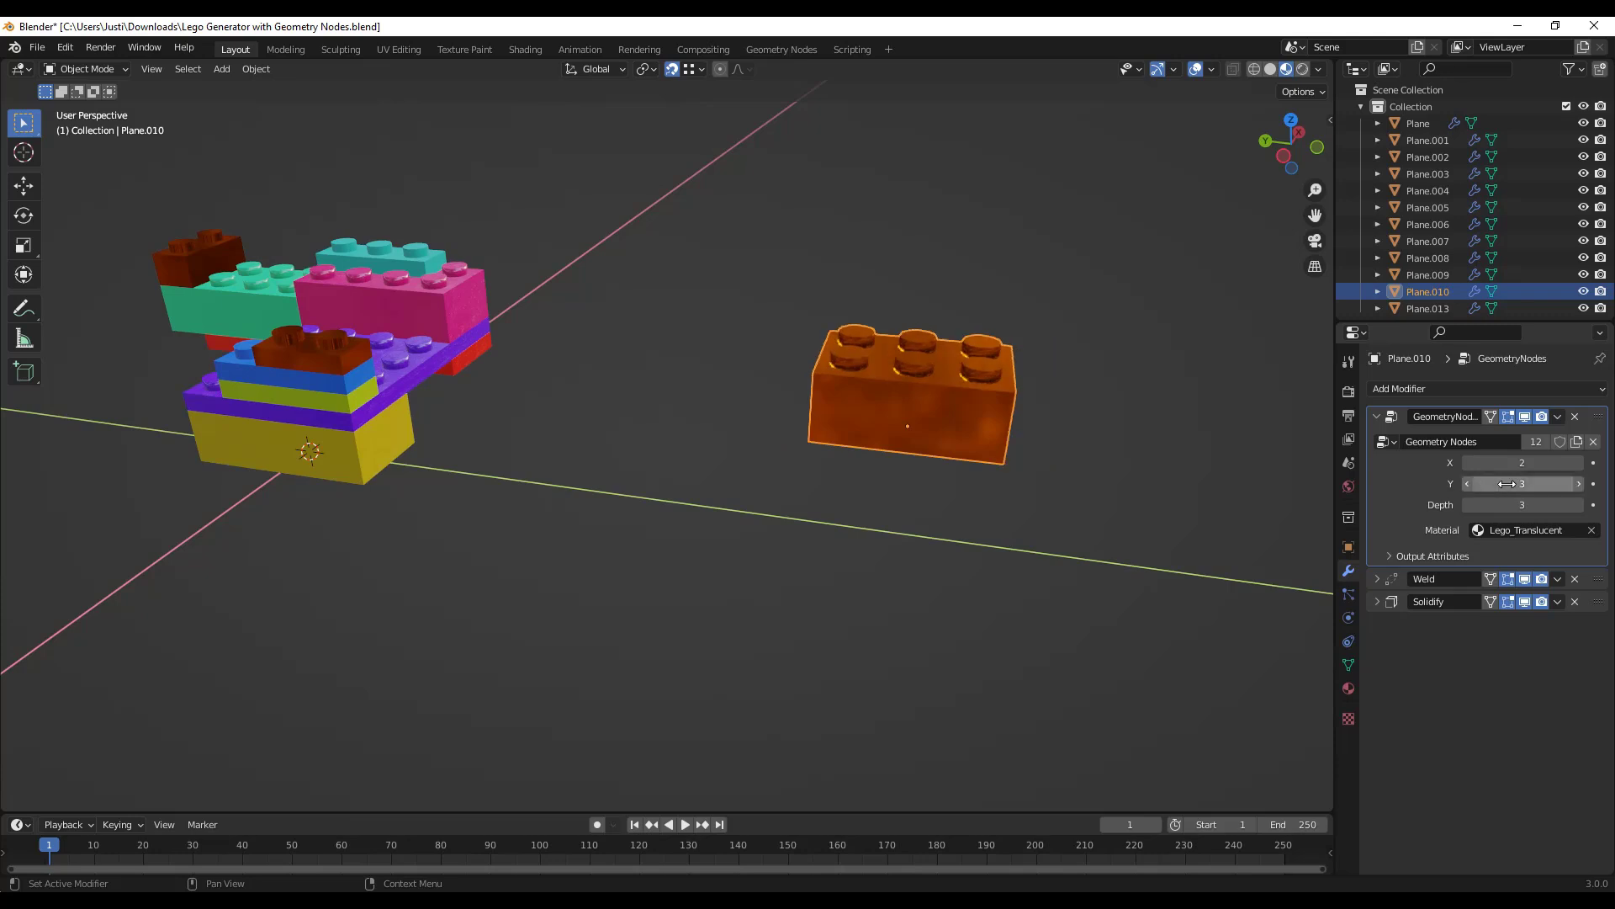
pyautogui.click(1578, 484)
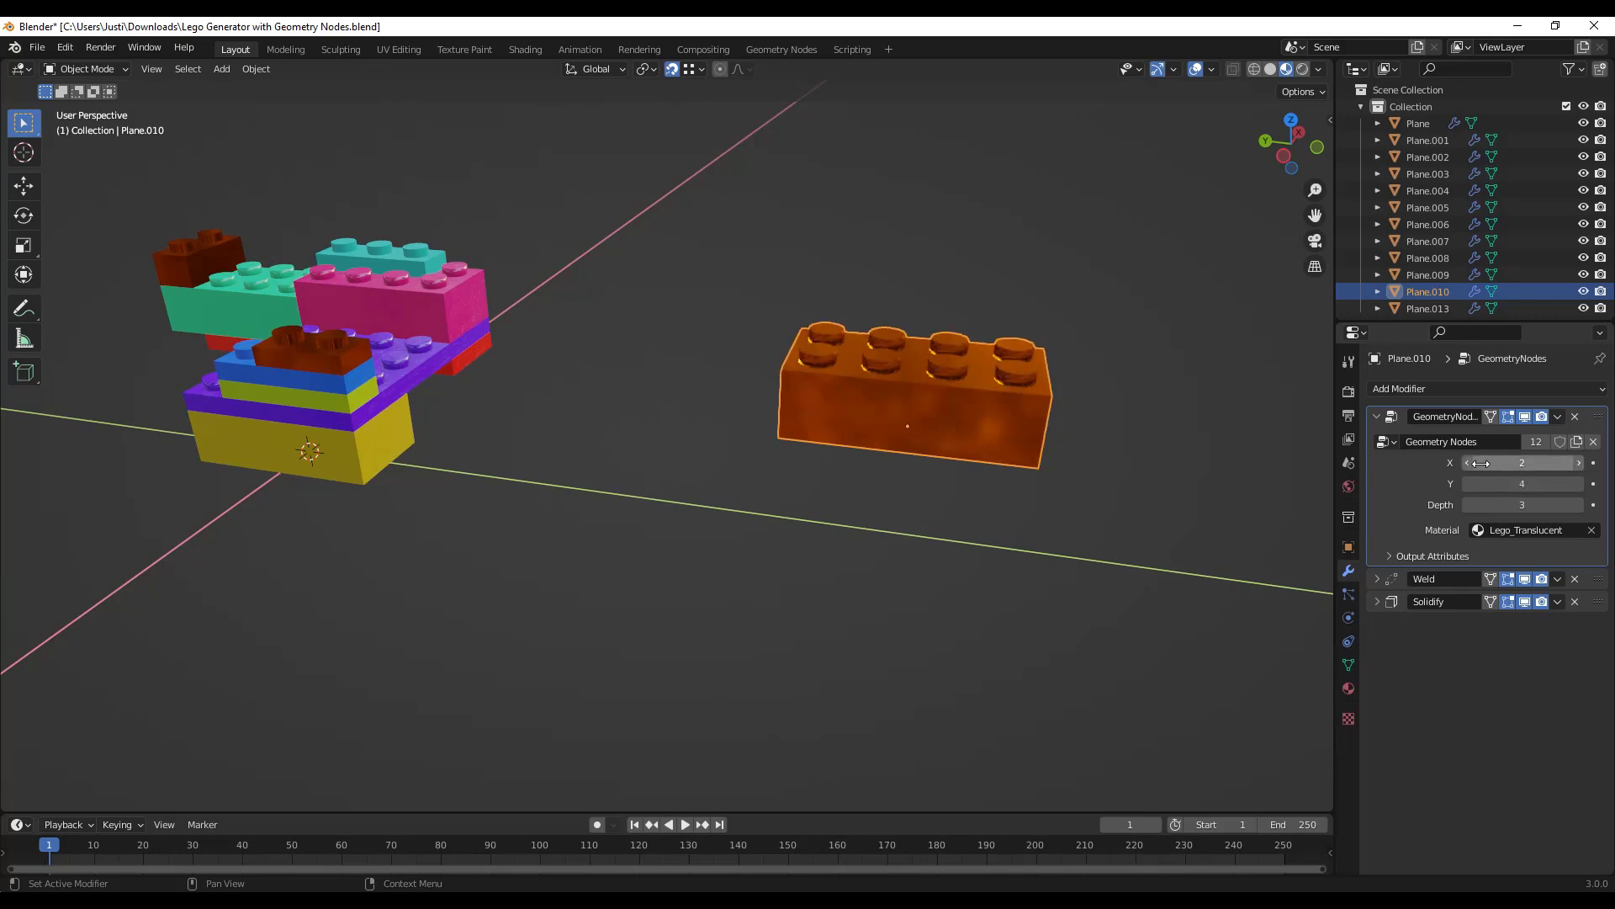
# - Flatten the orange brick into a plate and lengthen it to 2×4 studs
pyautogui.moveTo(1572, 461); pyautogui.dragTo(1548, 461)
pyautogui.click(1572, 461)
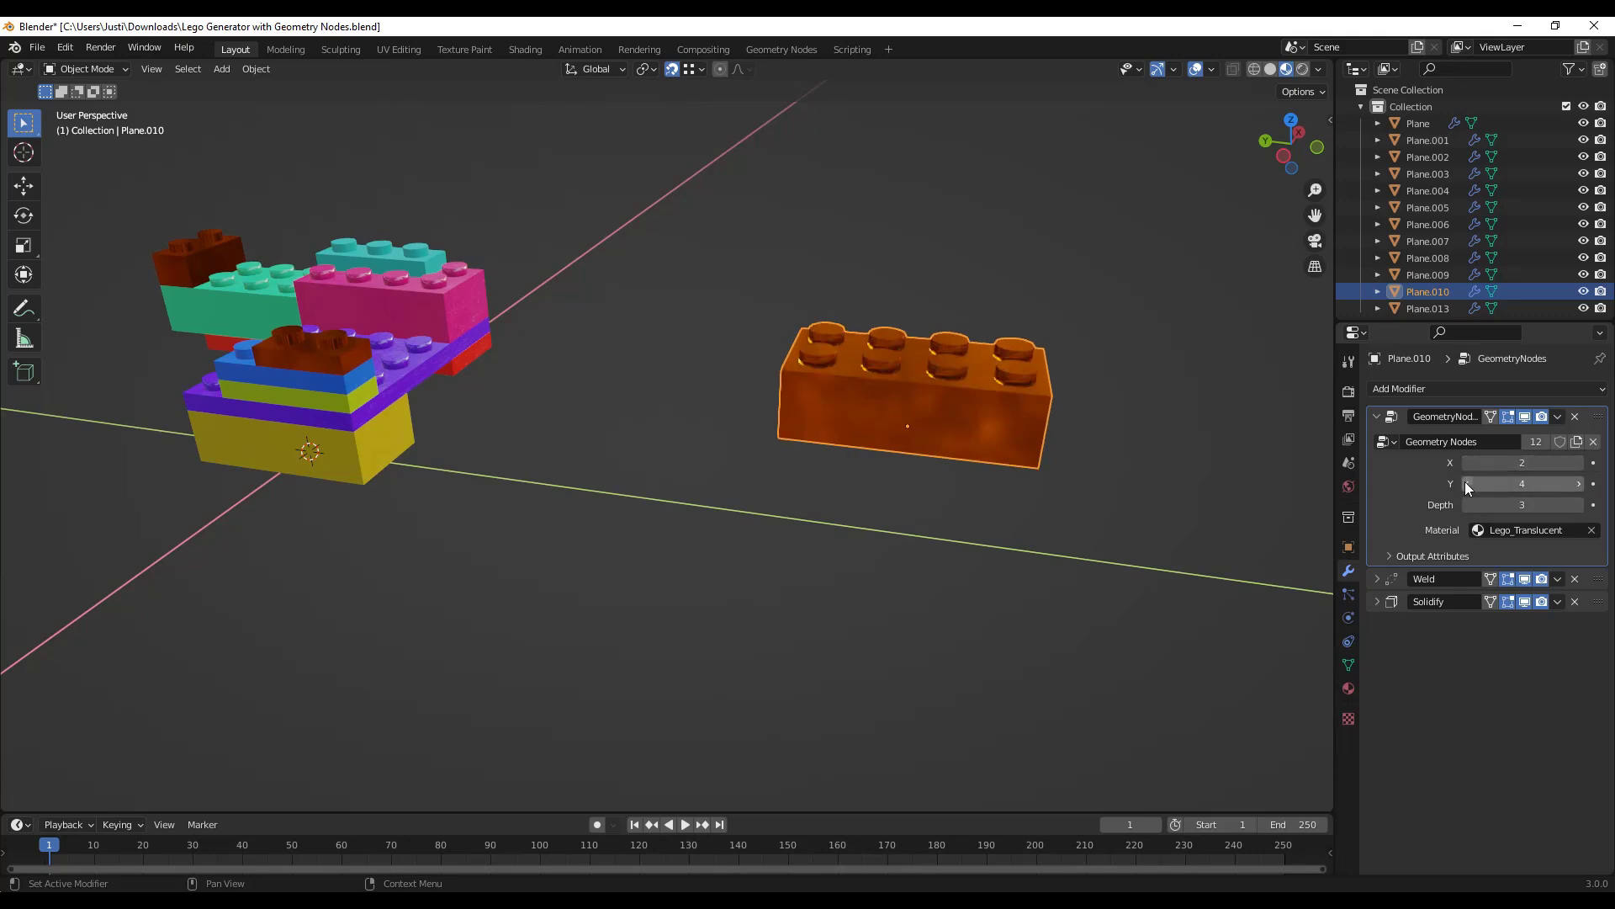
pyautogui.click(1466, 482)
pyautogui.click(1467, 482)
pyautogui.click(1466, 505)
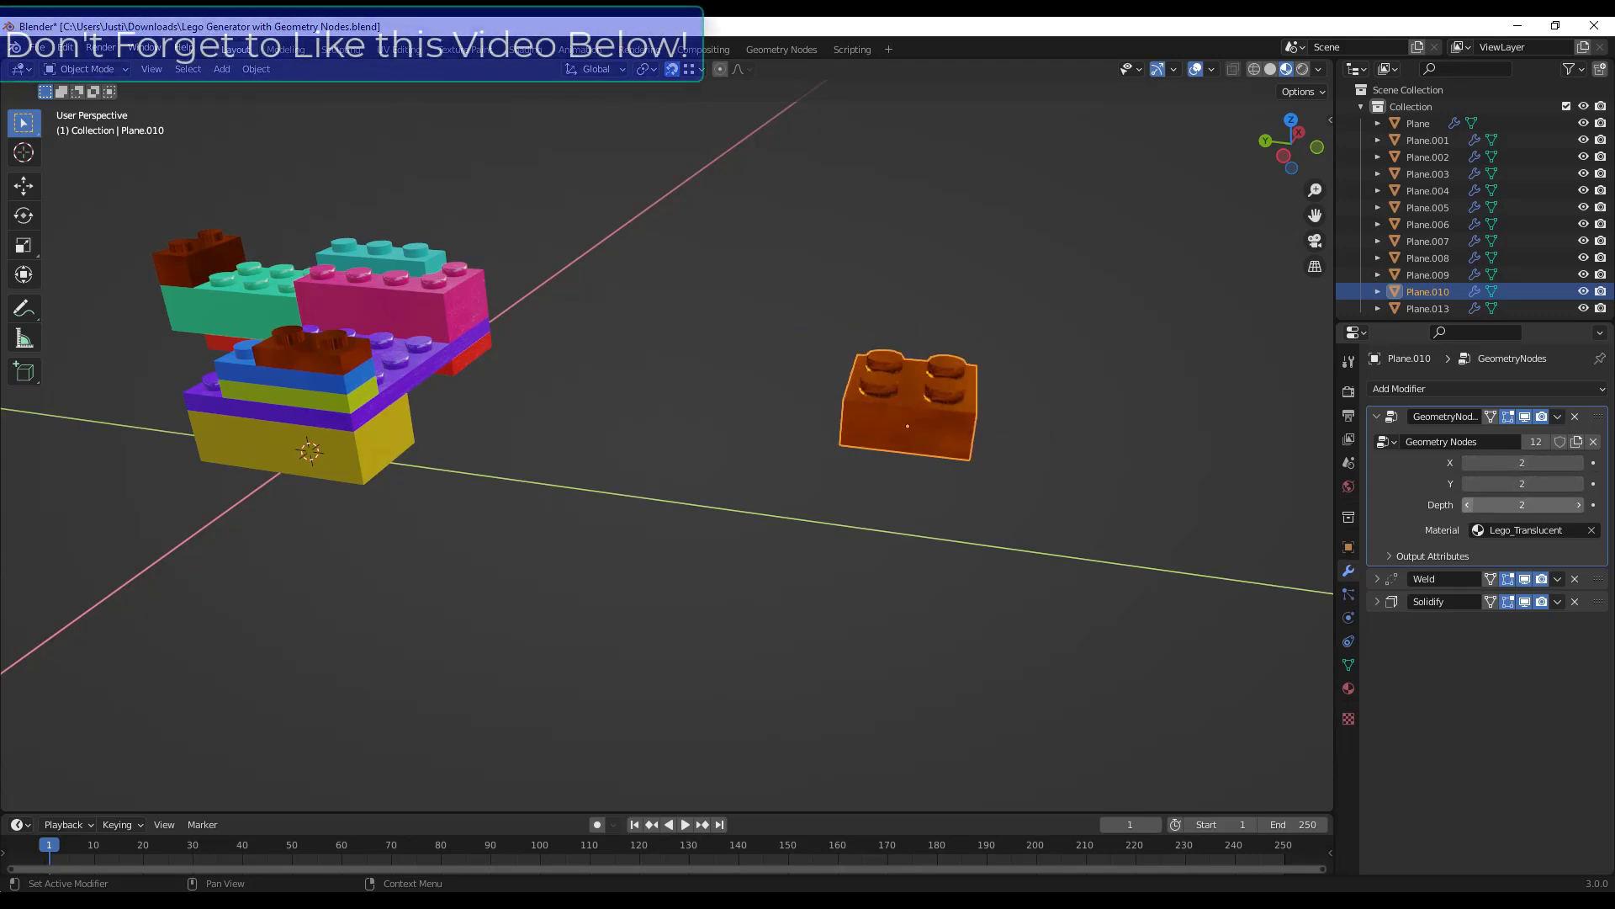
pyautogui.click(1466, 505)
pyautogui.moveTo(765, 407); pyautogui.dragTo(960, 419, button='middle')
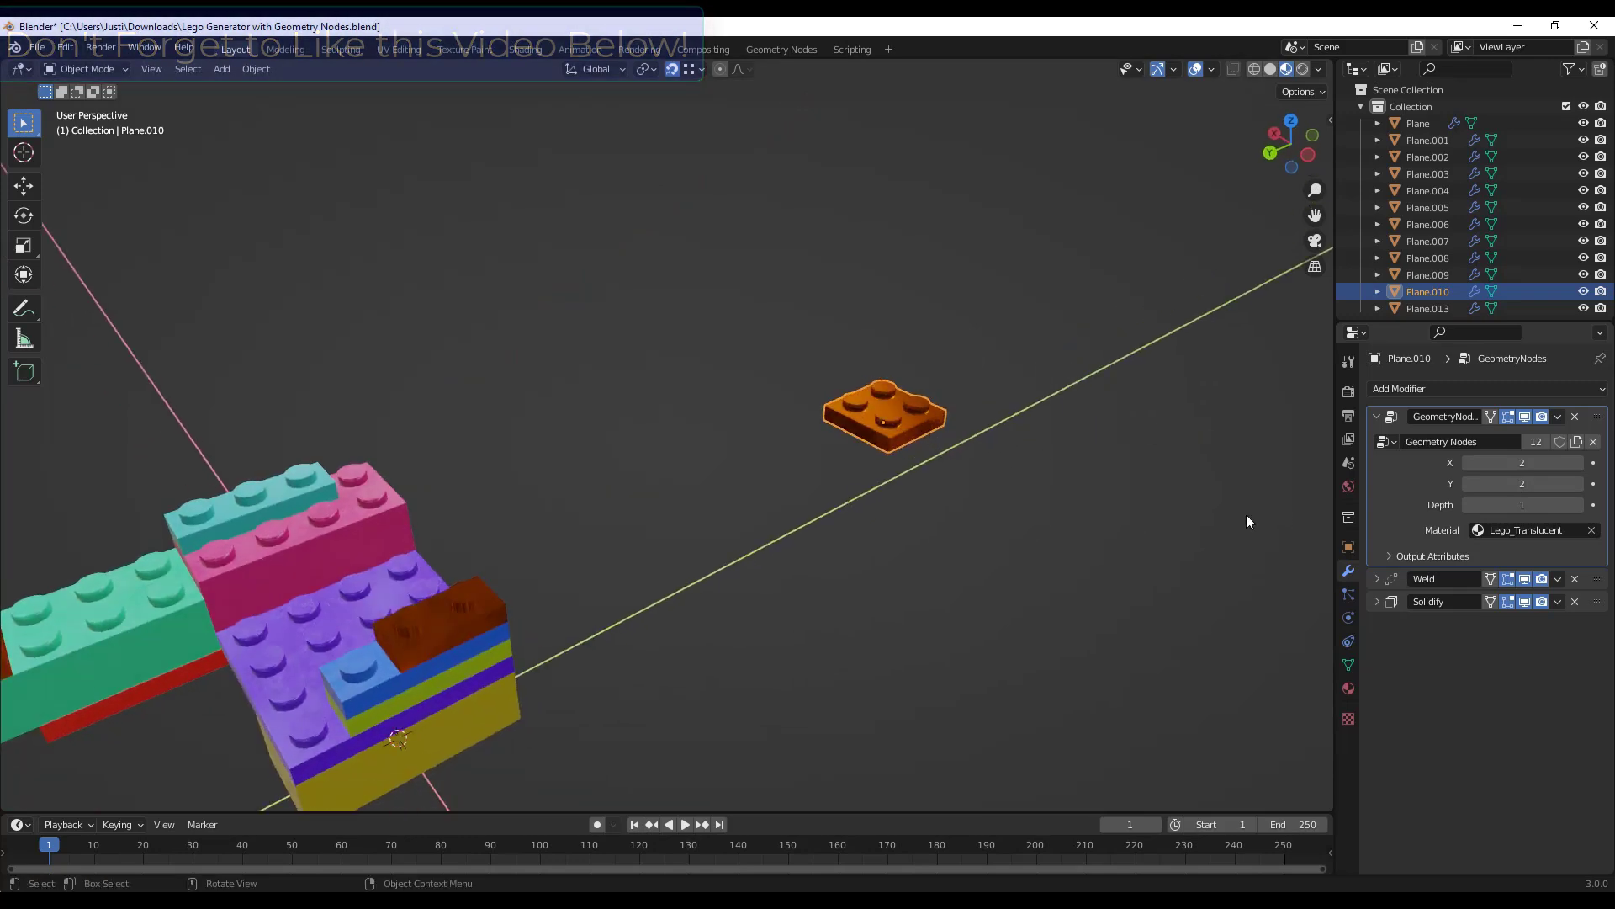
pyautogui.click(1579, 484)
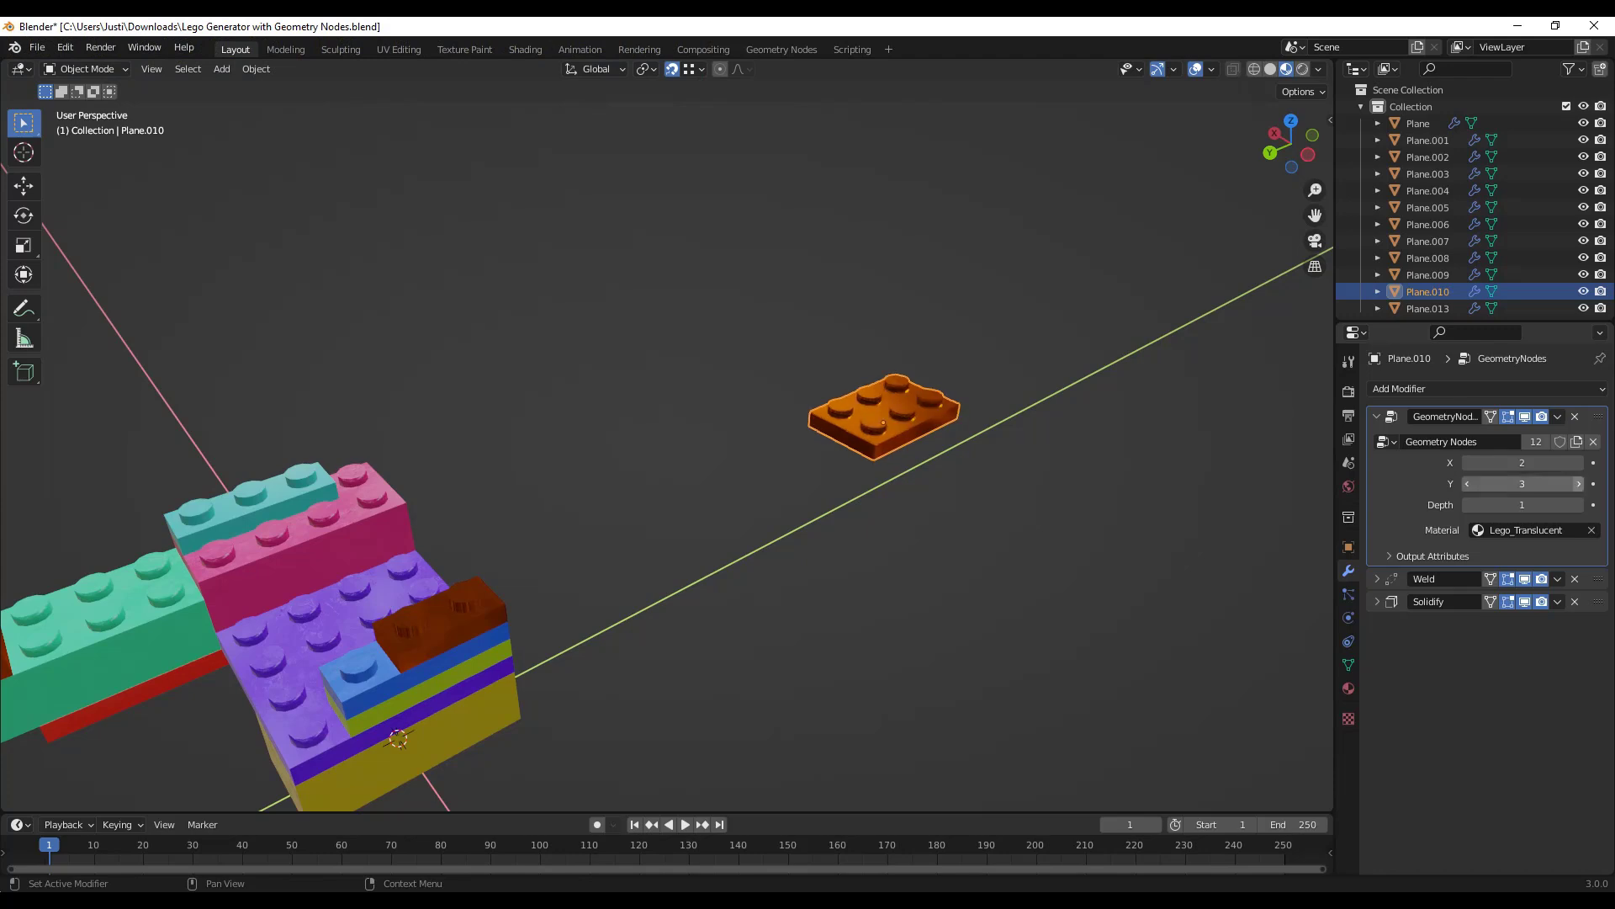
pyautogui.click(1578, 483)
# - Copy the orange plate beside the original and shorten the copy to 2×3 studs
pyautogui.hotkey('shift', 'd')
pyautogui.press('x')
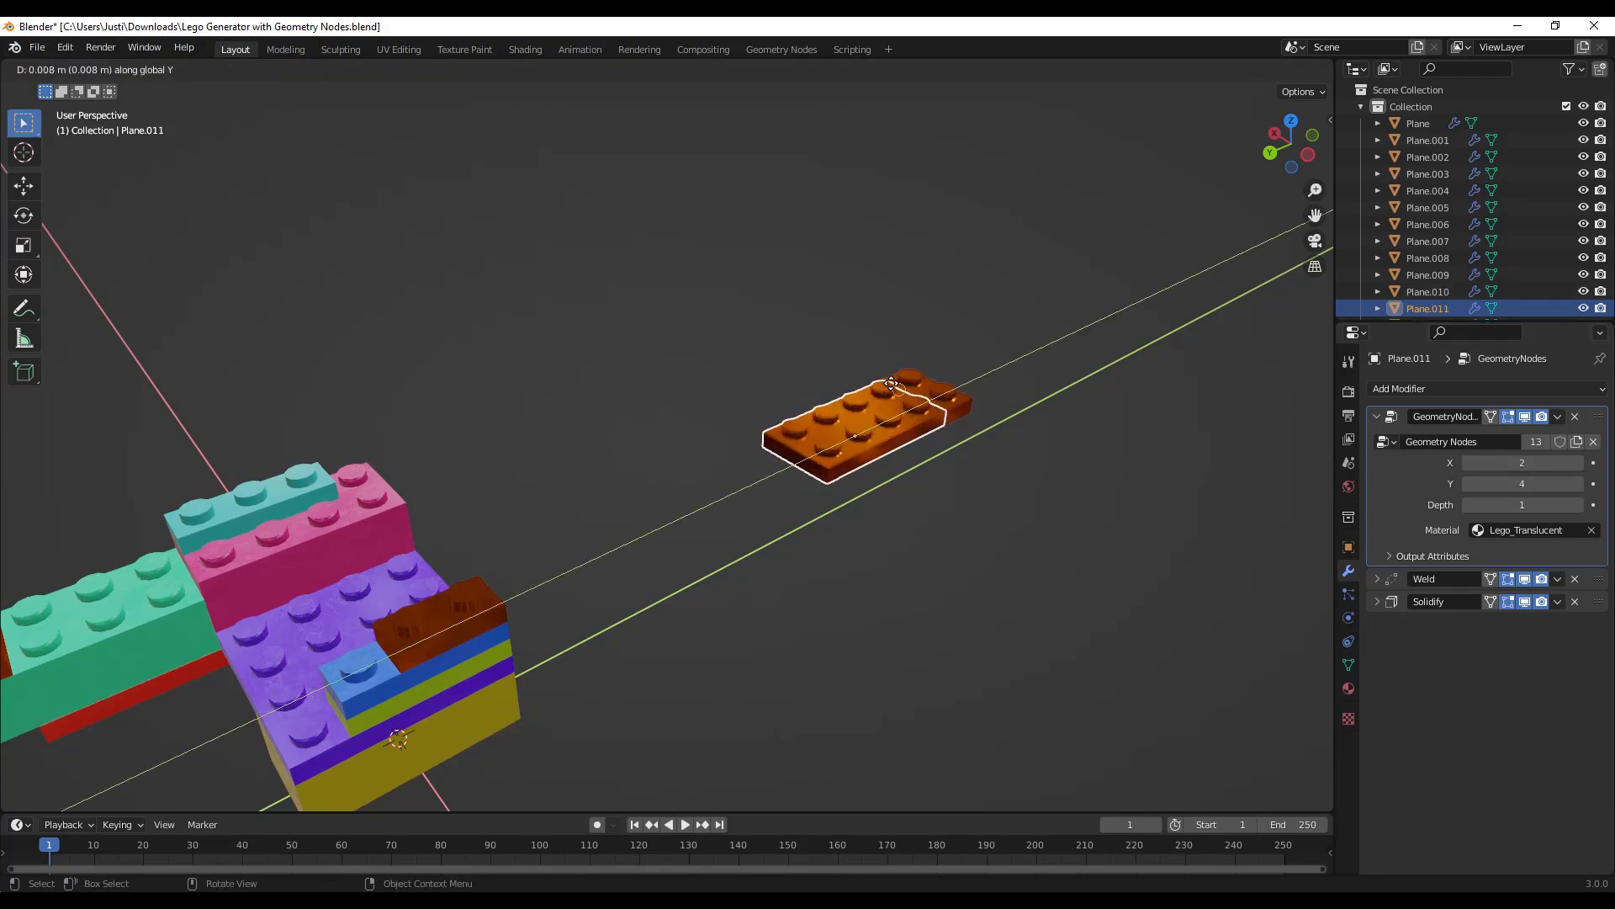
pyautogui.click(848, 348)
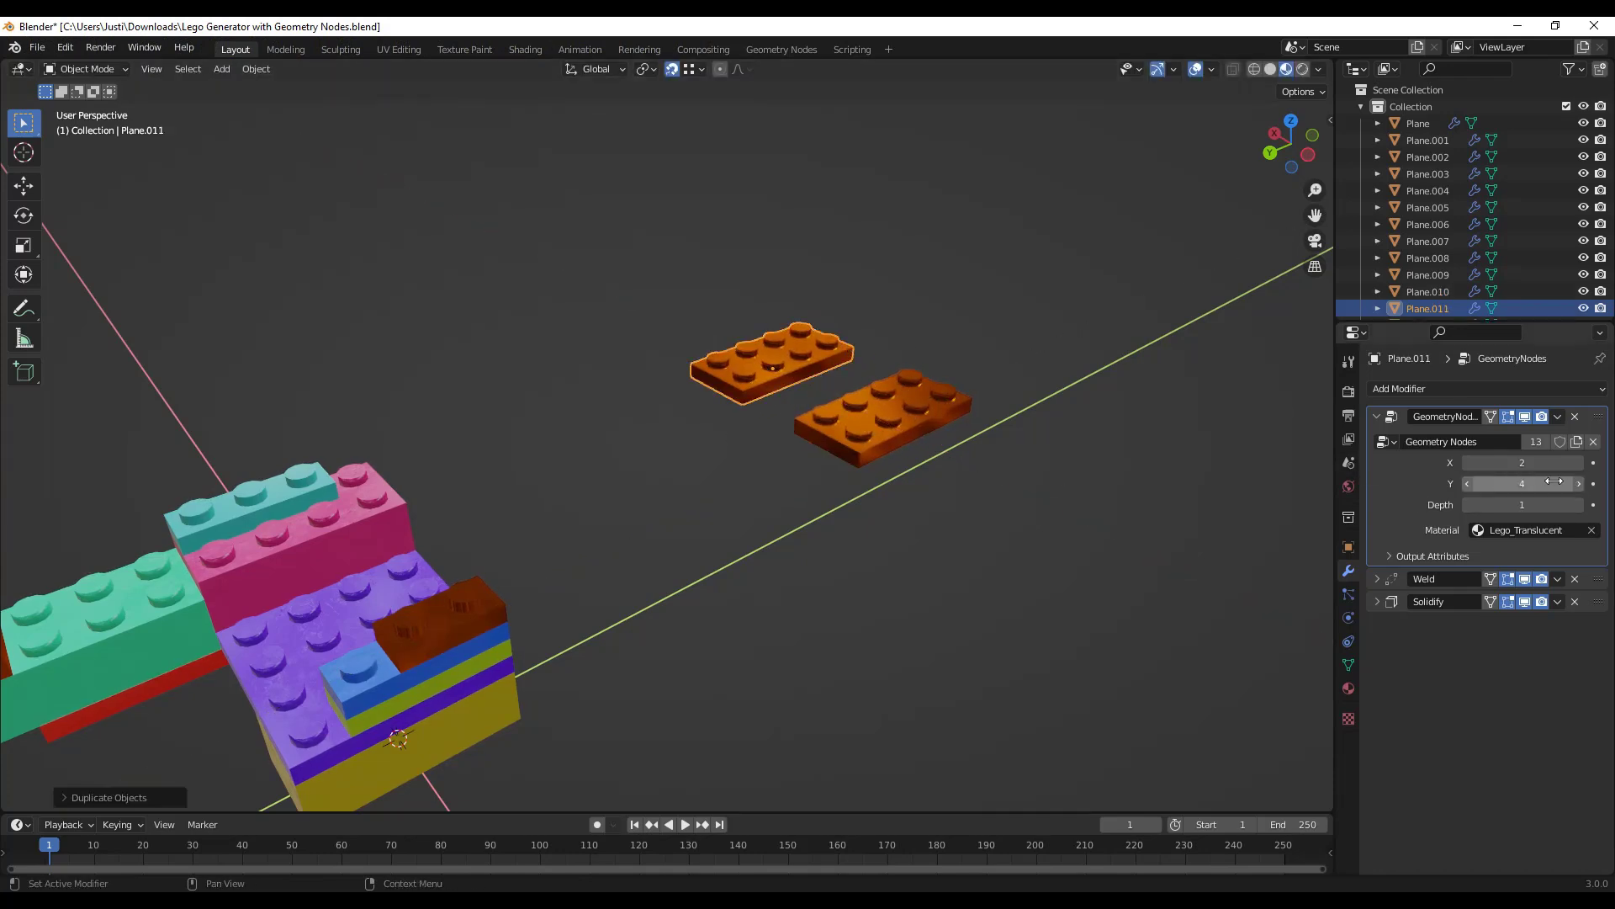
pyautogui.click(1469, 483)
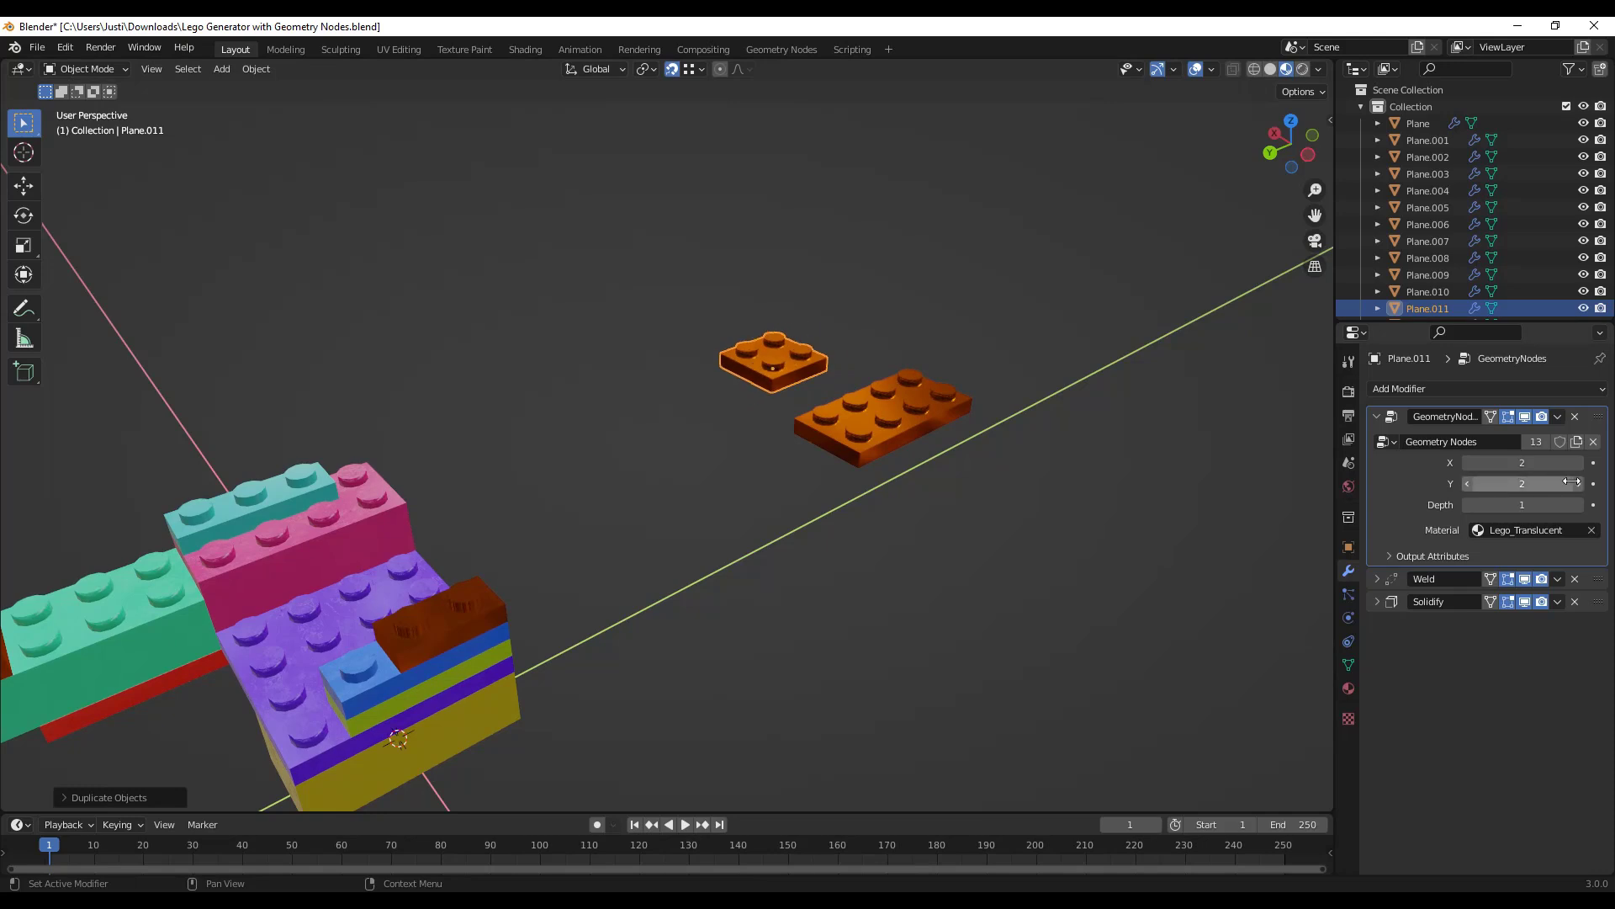
pyautogui.moveTo(968, 420); pyautogui.dragTo(778, 406, button='middle')
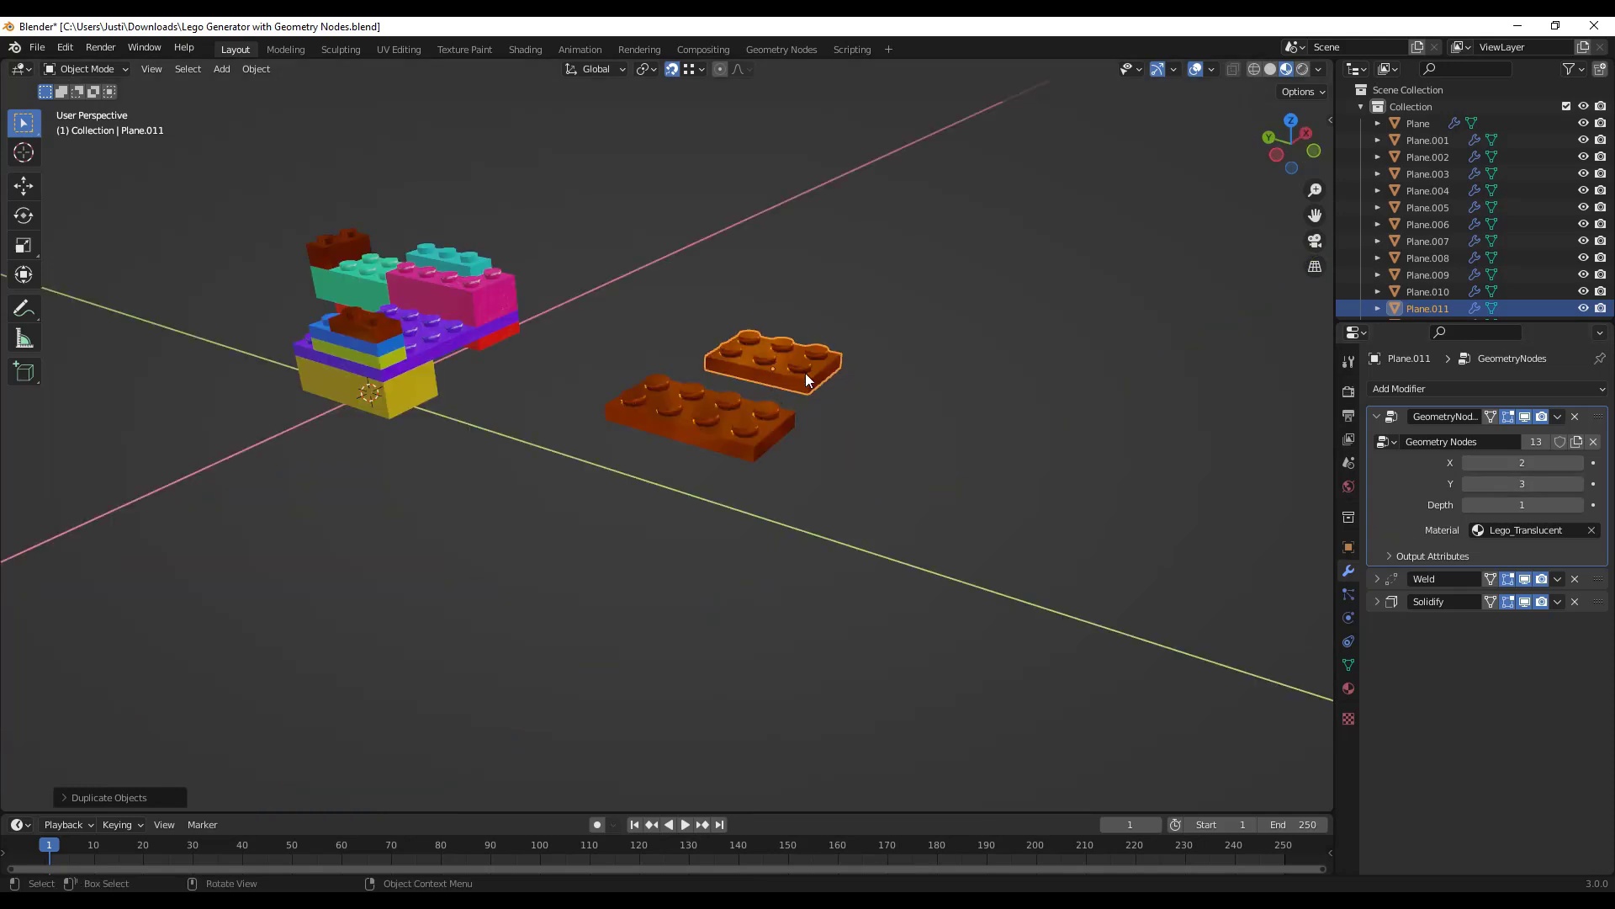
# - Duplicate the pink brick along Y and place the copy off to the right
pyautogui.click(498, 312)
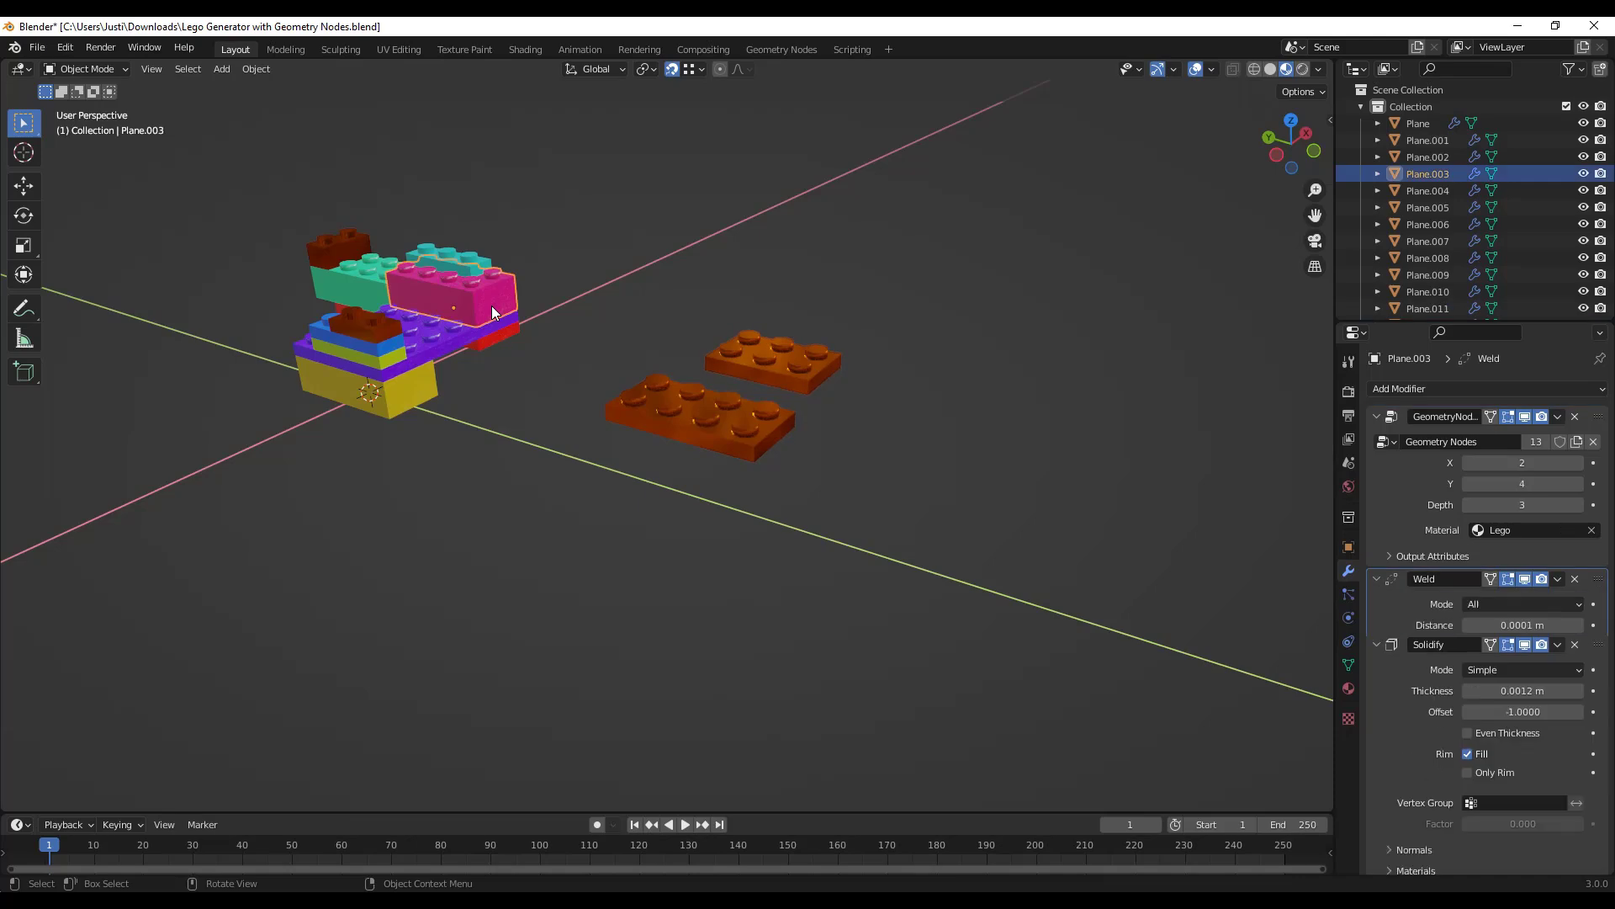
pyautogui.hotkey('shift', 'd')
pyautogui.press('y')
pyautogui.click(1050, 408)
pyautogui.scroll(5, 1194, 441)
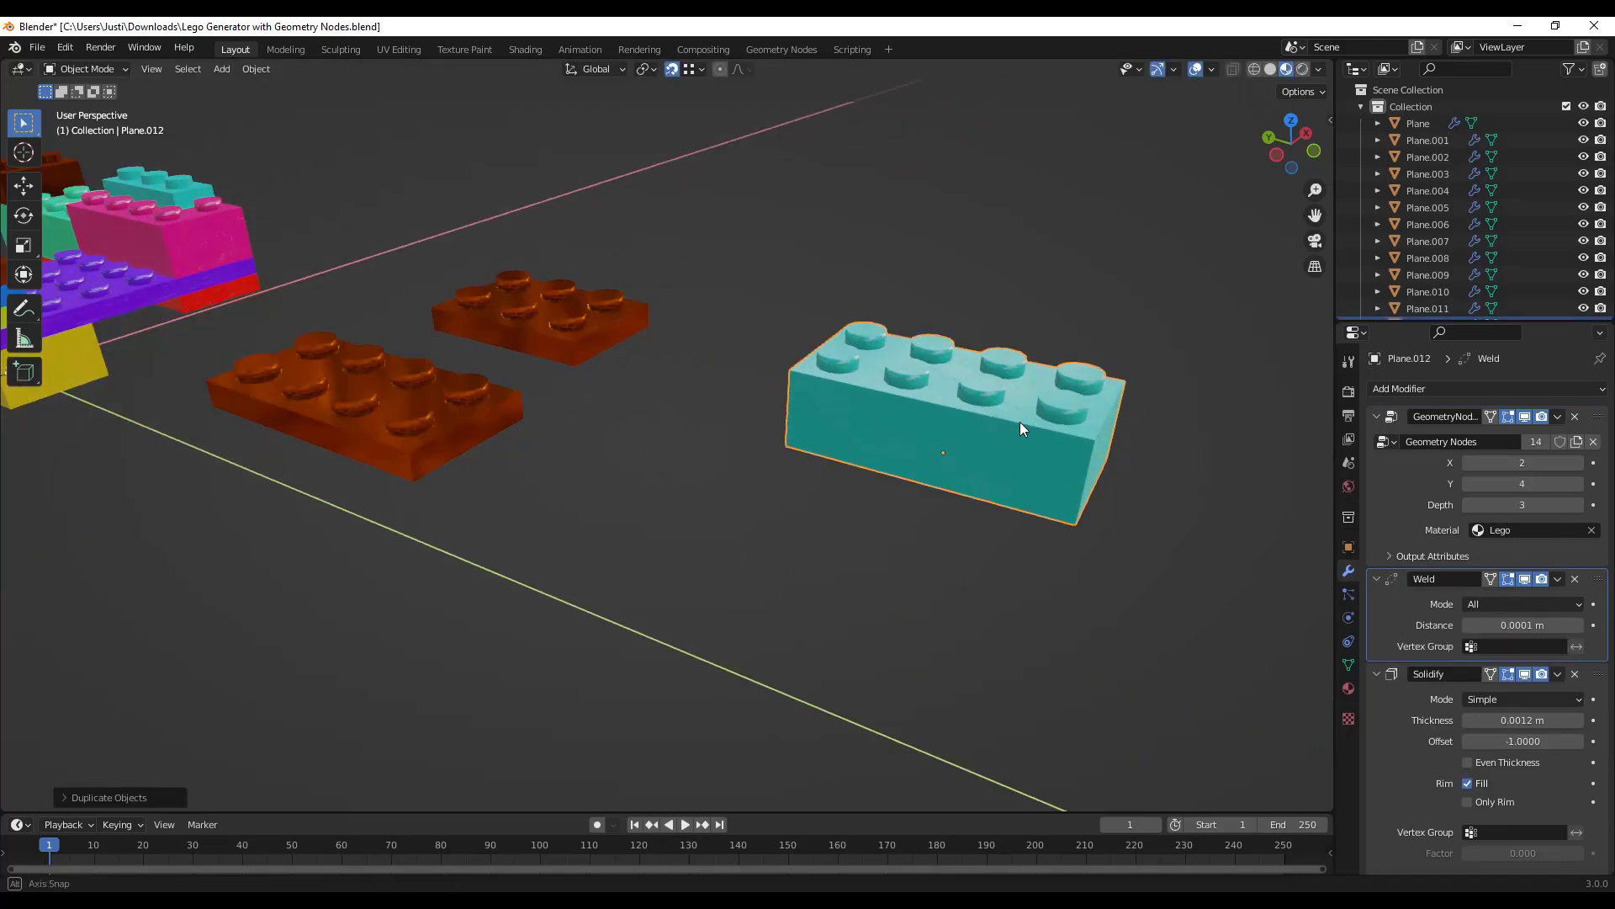
pyautogui.moveTo(1019, 421); pyautogui.dragTo(1396, 444, button='middle')
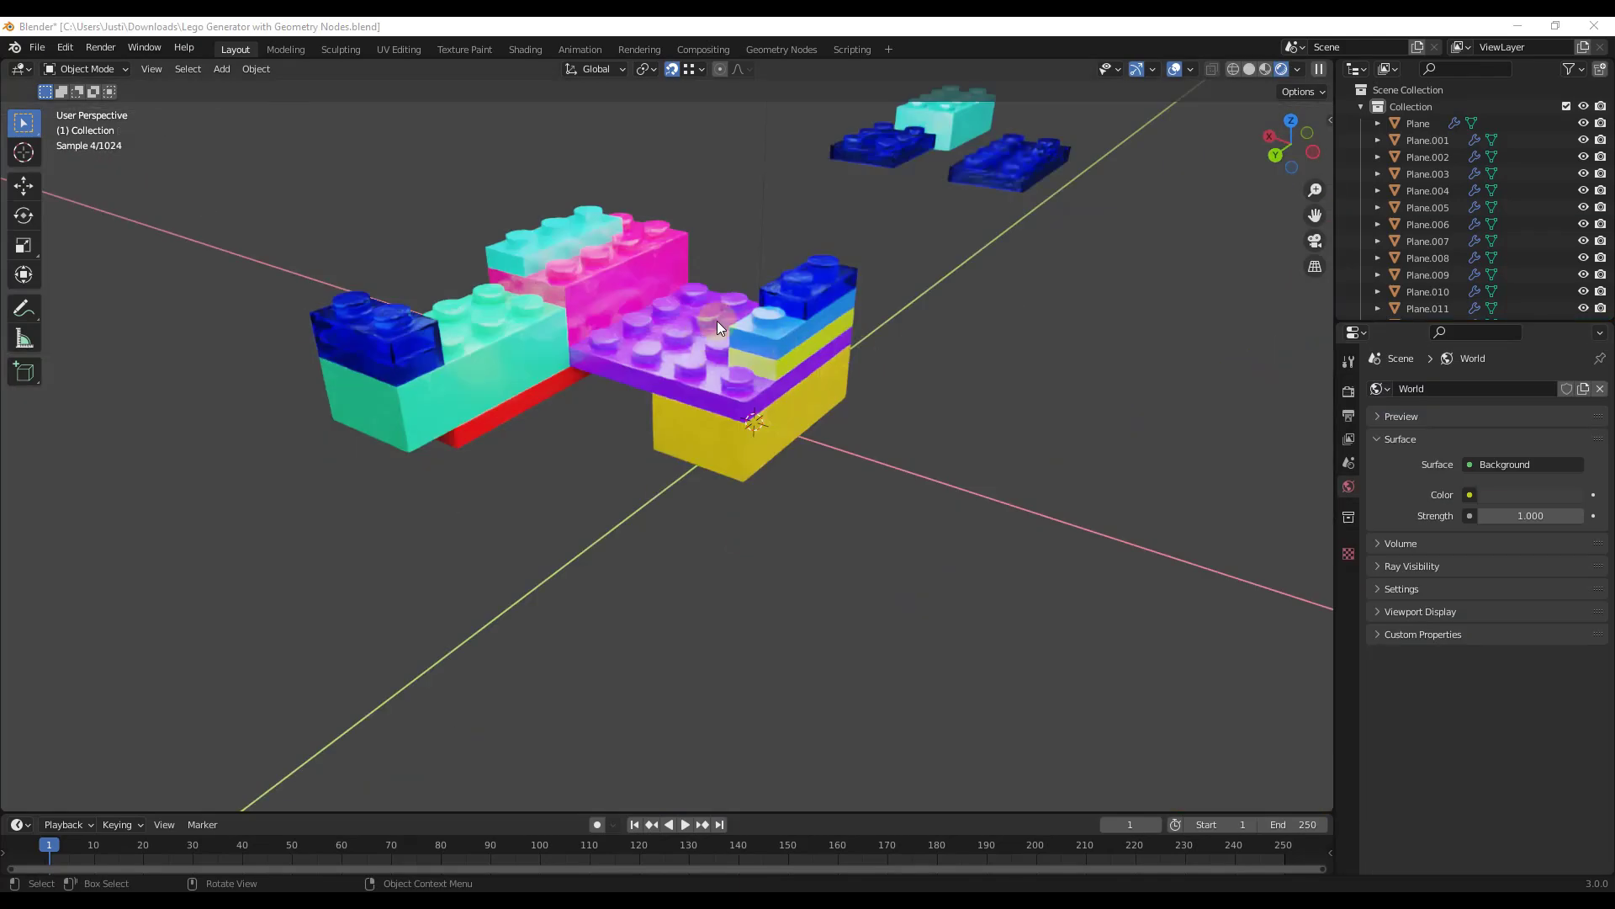
# - Select the small light-blue brick Plane.006 to display its Lego material on the LEGO Shader
pyautogui.scroll(7, 828, 281)
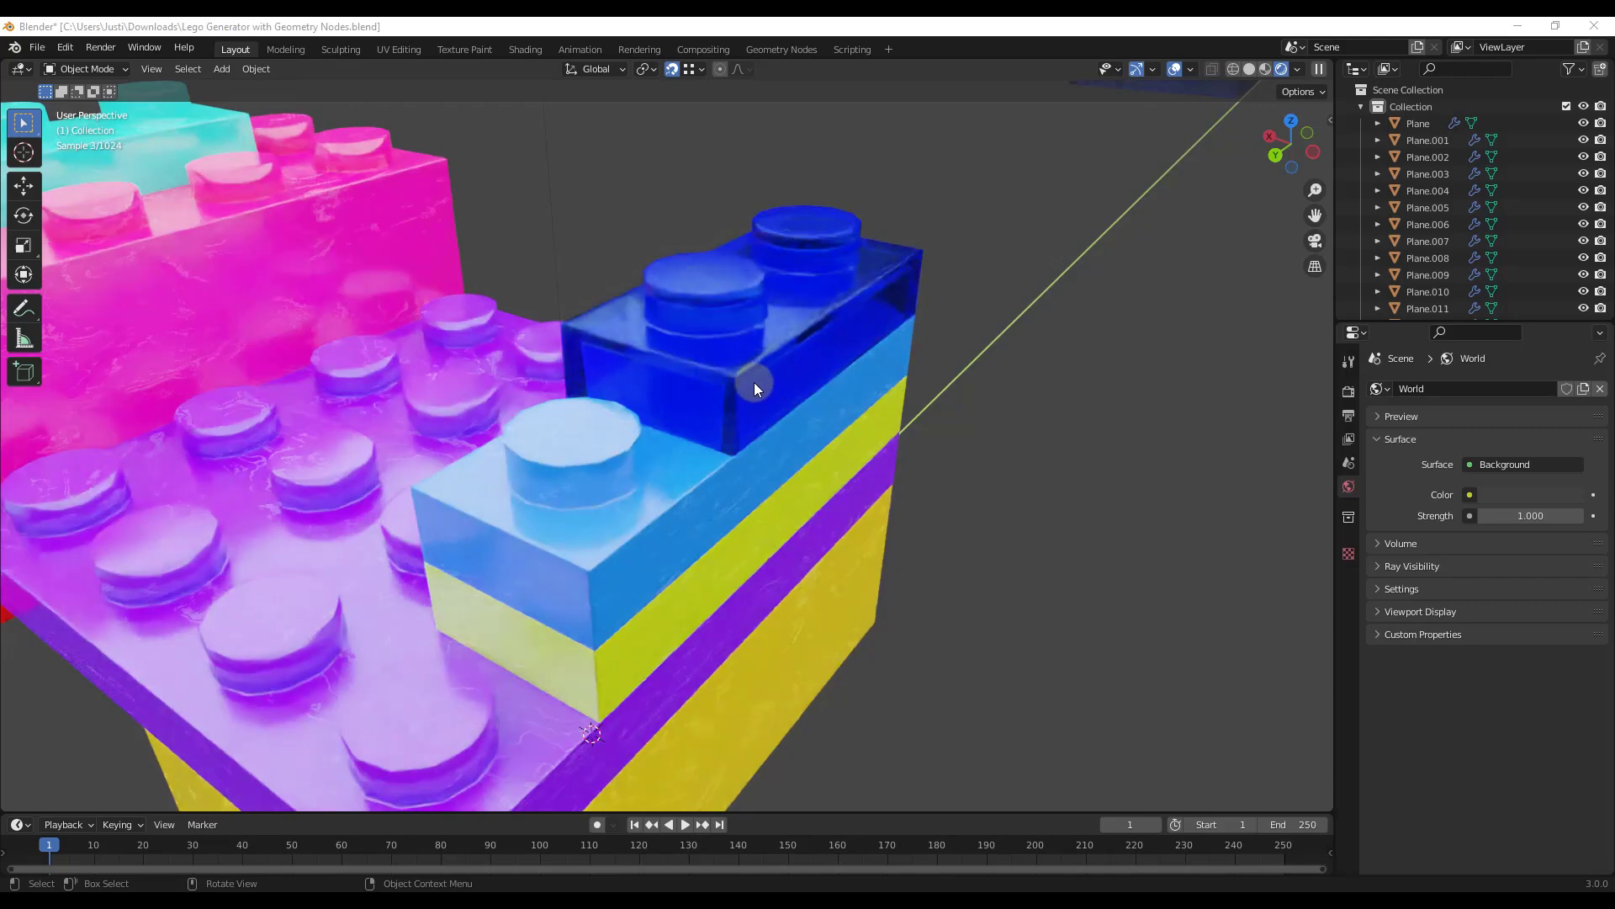
pyautogui.scroll(-10, 816, 303)
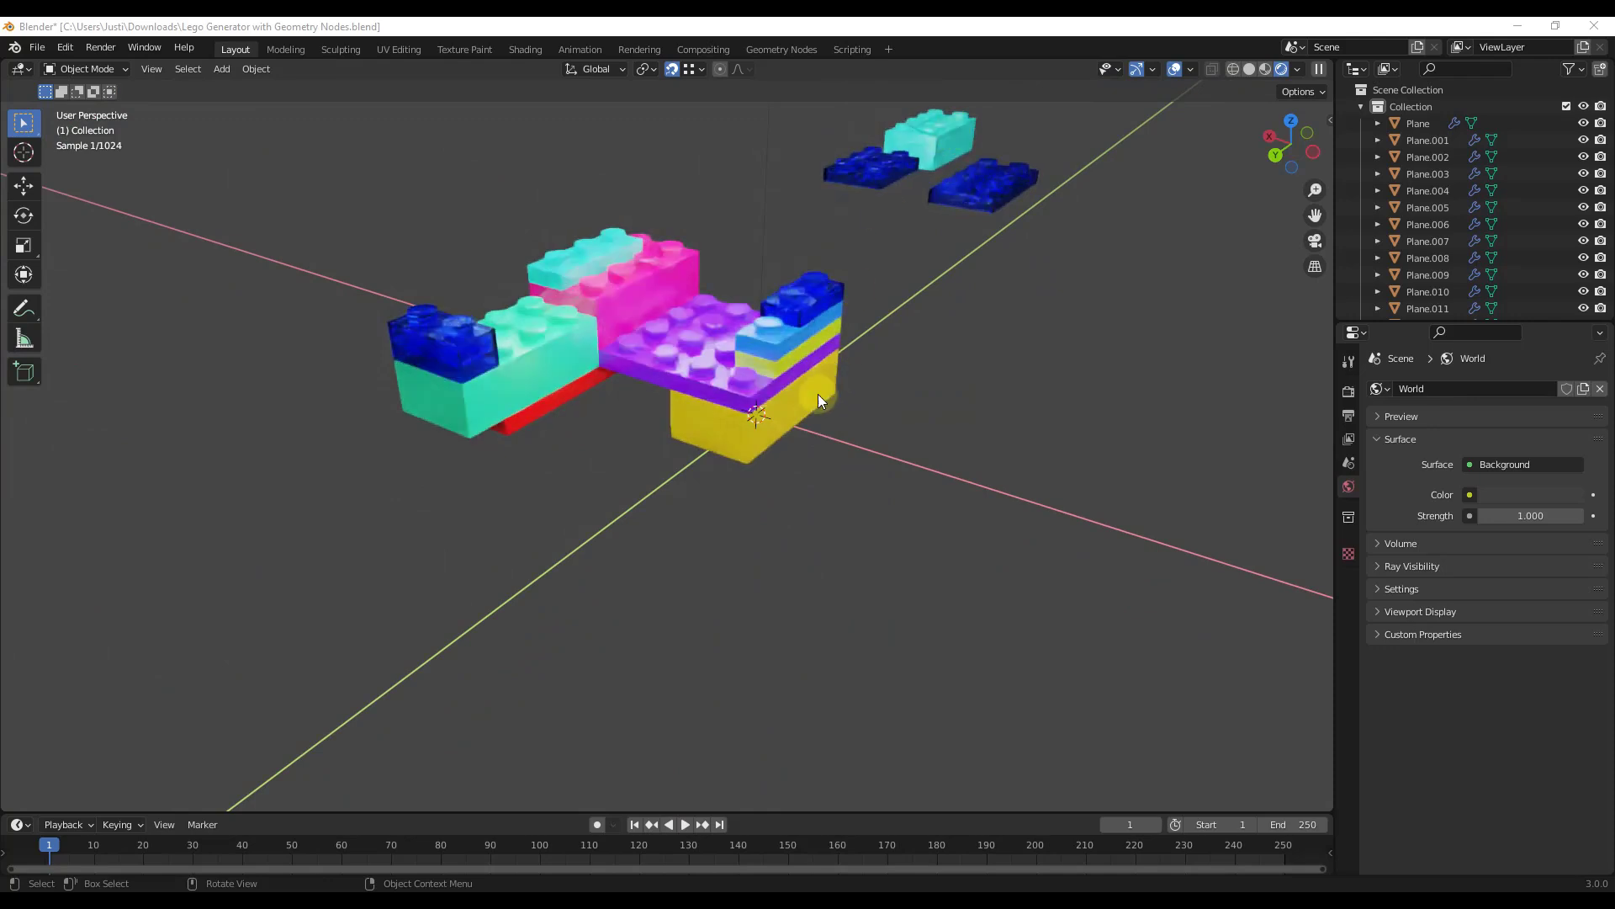
pyautogui.click(767, 338)
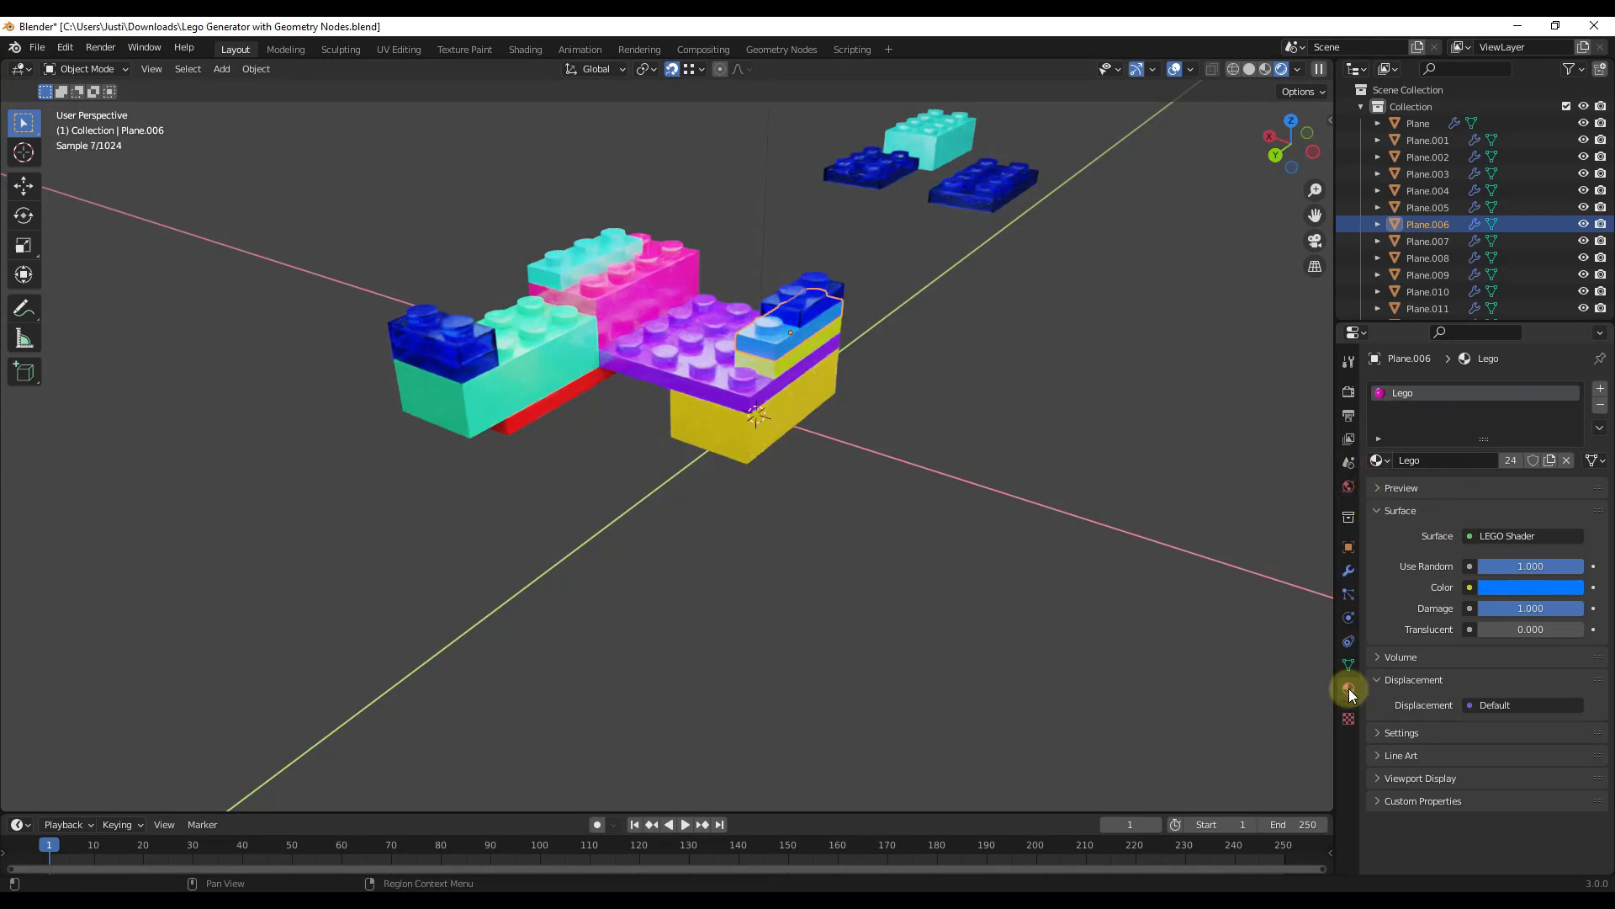
# - Set the brick's Geometry Nodes Material to Lego_Translucent.001, then return to its material settings
pyautogui.click(1346, 569)
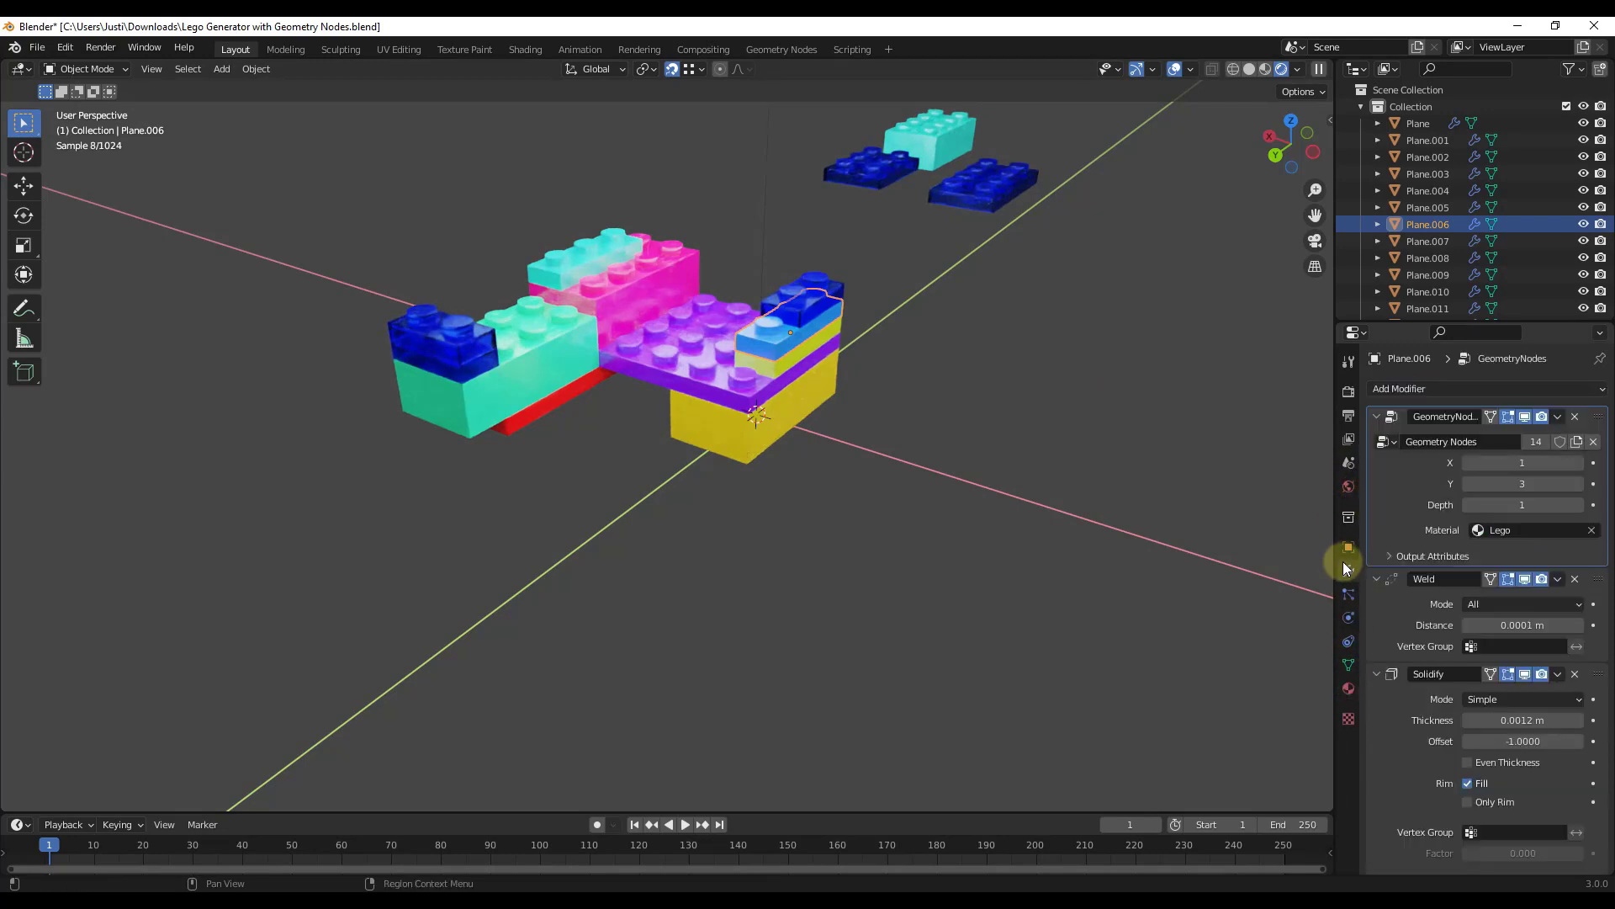
pyautogui.click(1487, 531)
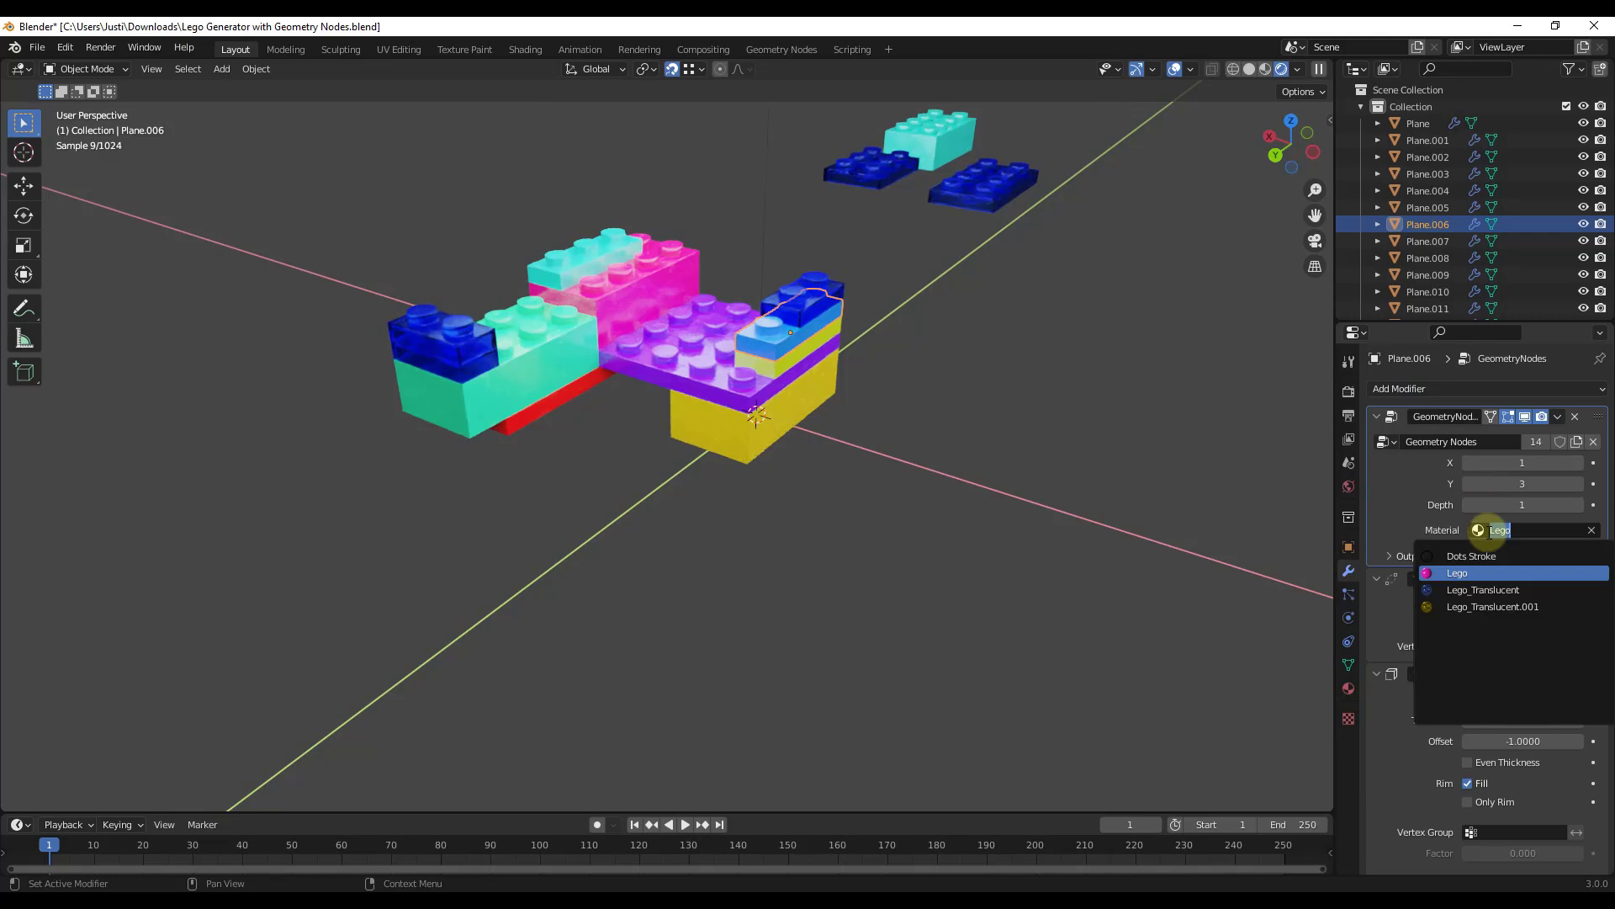
pyautogui.click(1455, 607)
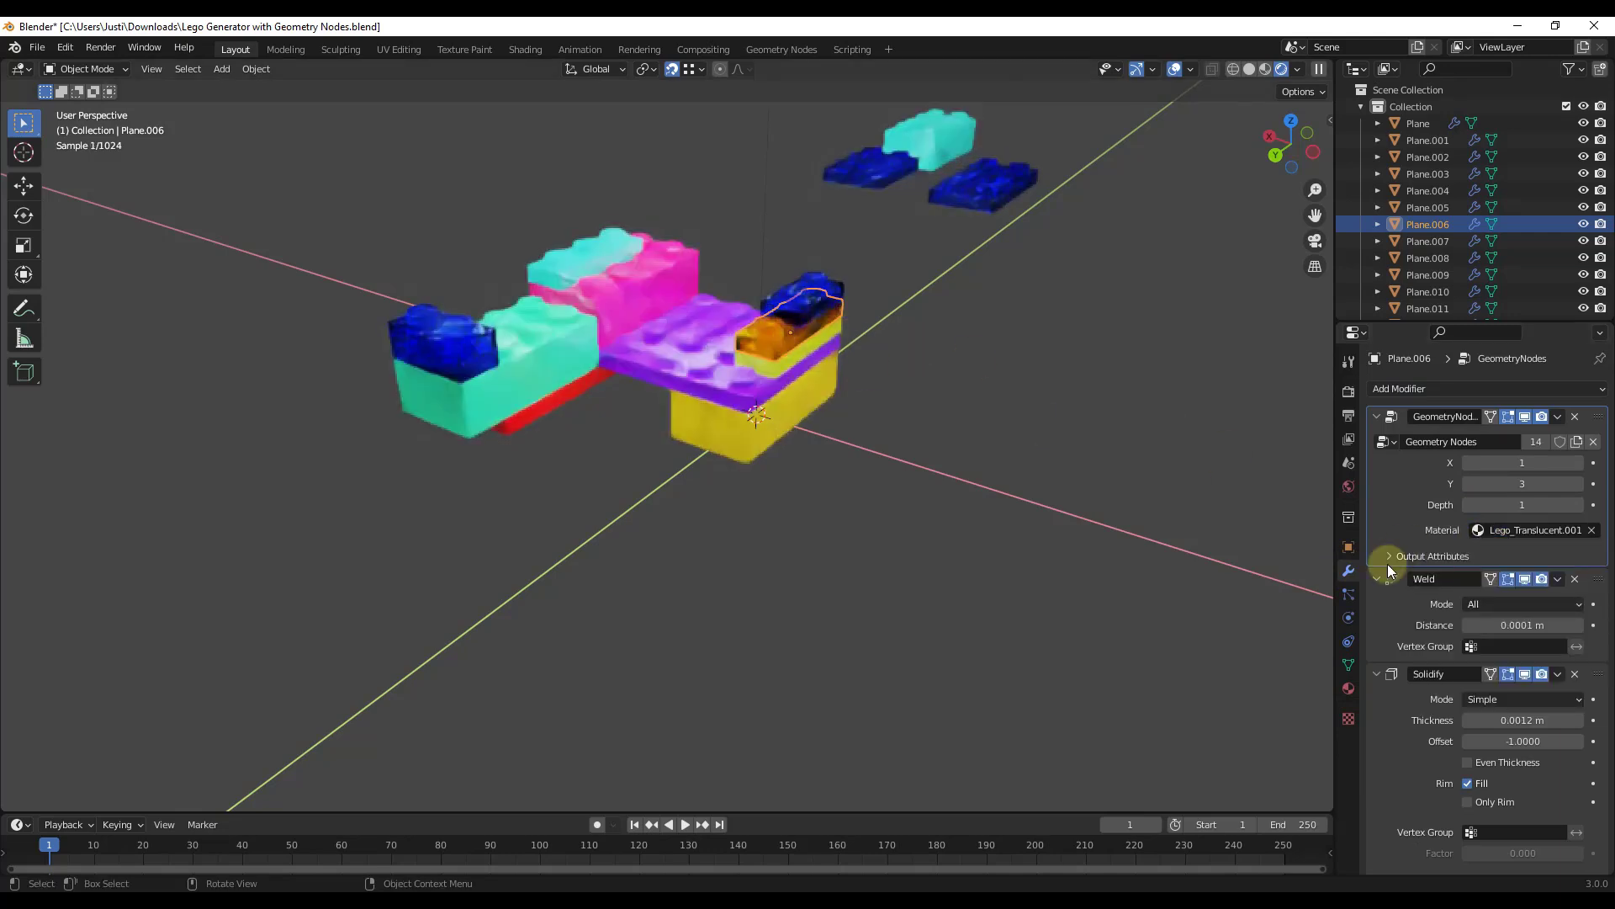
pyautogui.click(1349, 689)
pyautogui.click(1433, 401)
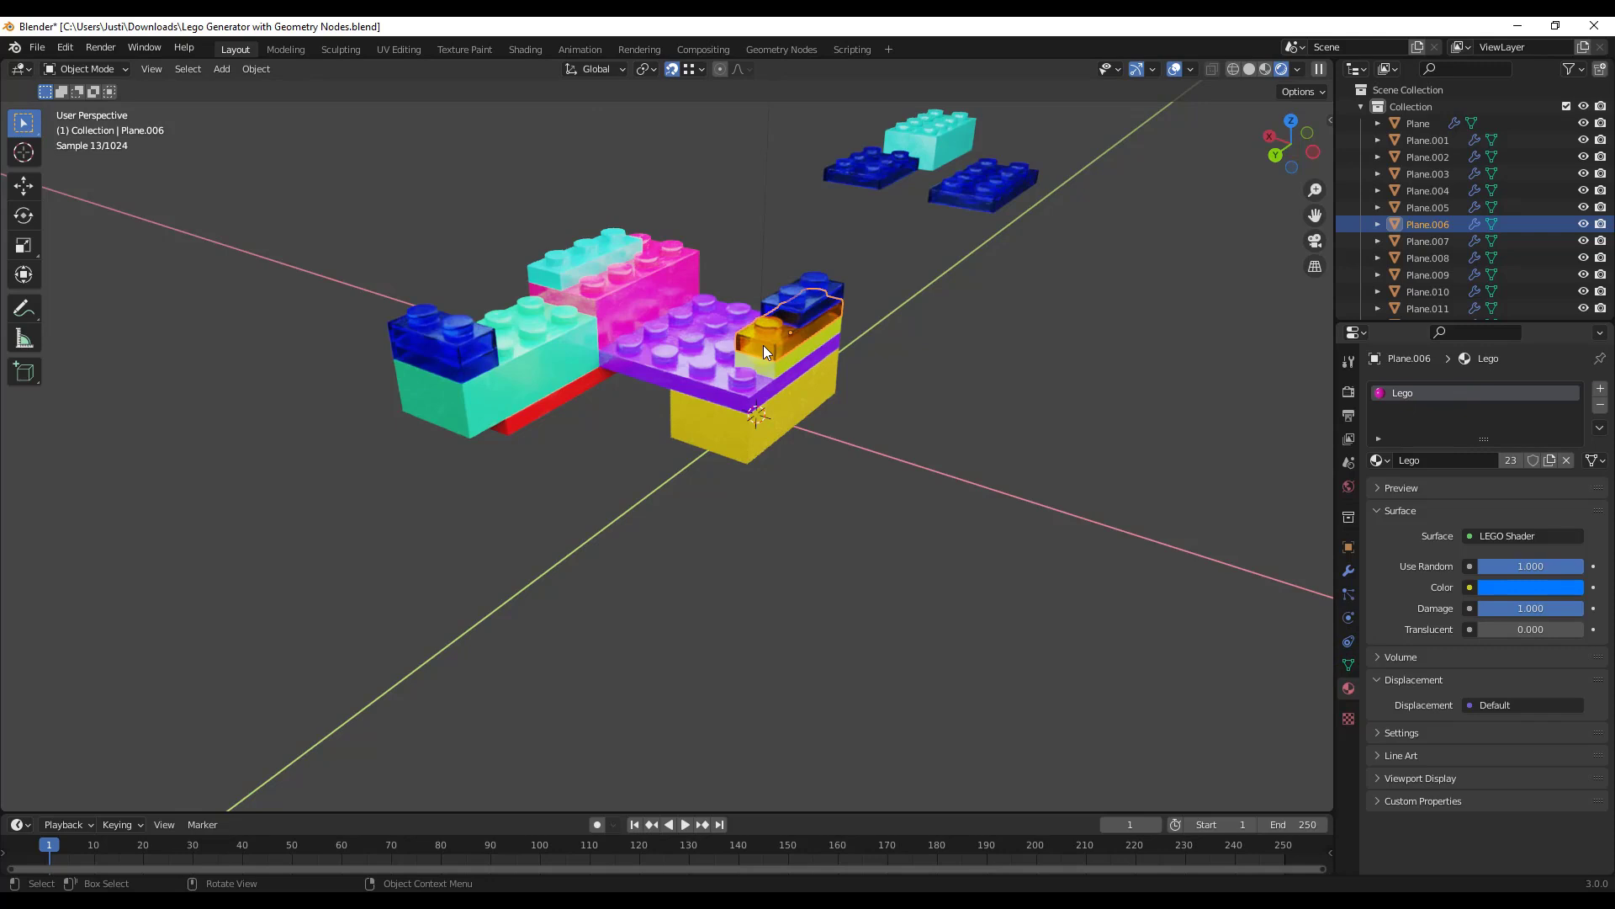
# - Switch to Material Preview shading, testing Use Random at 0 before restoring it to 1
pyautogui.moveTo(1537, 566); pyautogui.dragTo(1442, 577)
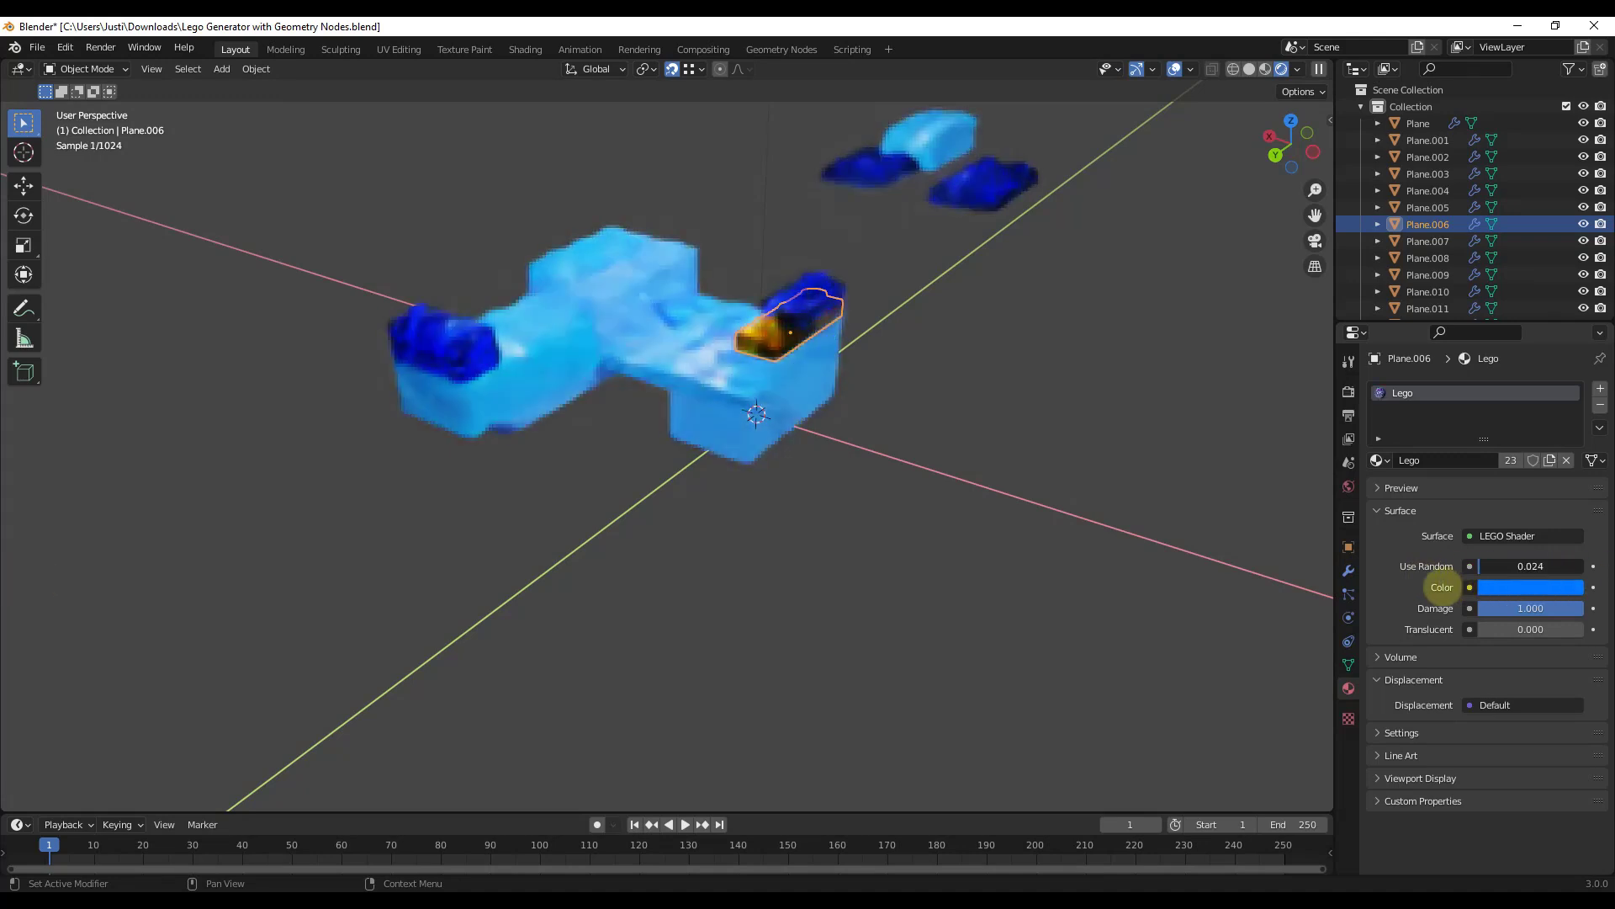
pyautogui.click(1255, 69)
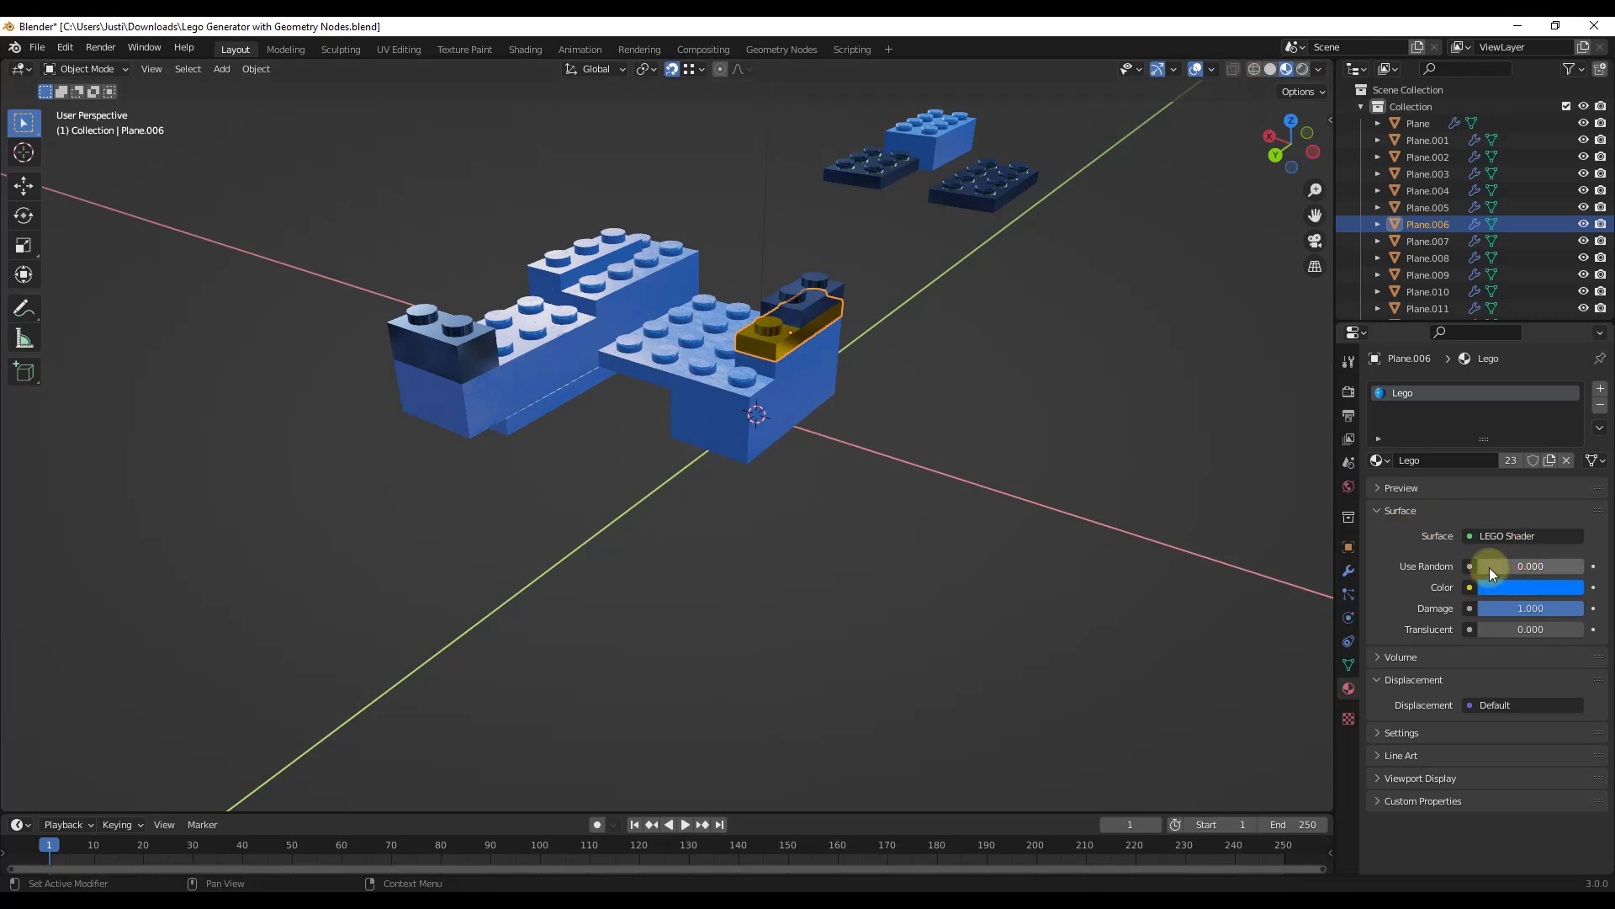
pyautogui.moveTo(1489, 567); pyautogui.dragTo(1596, 560)
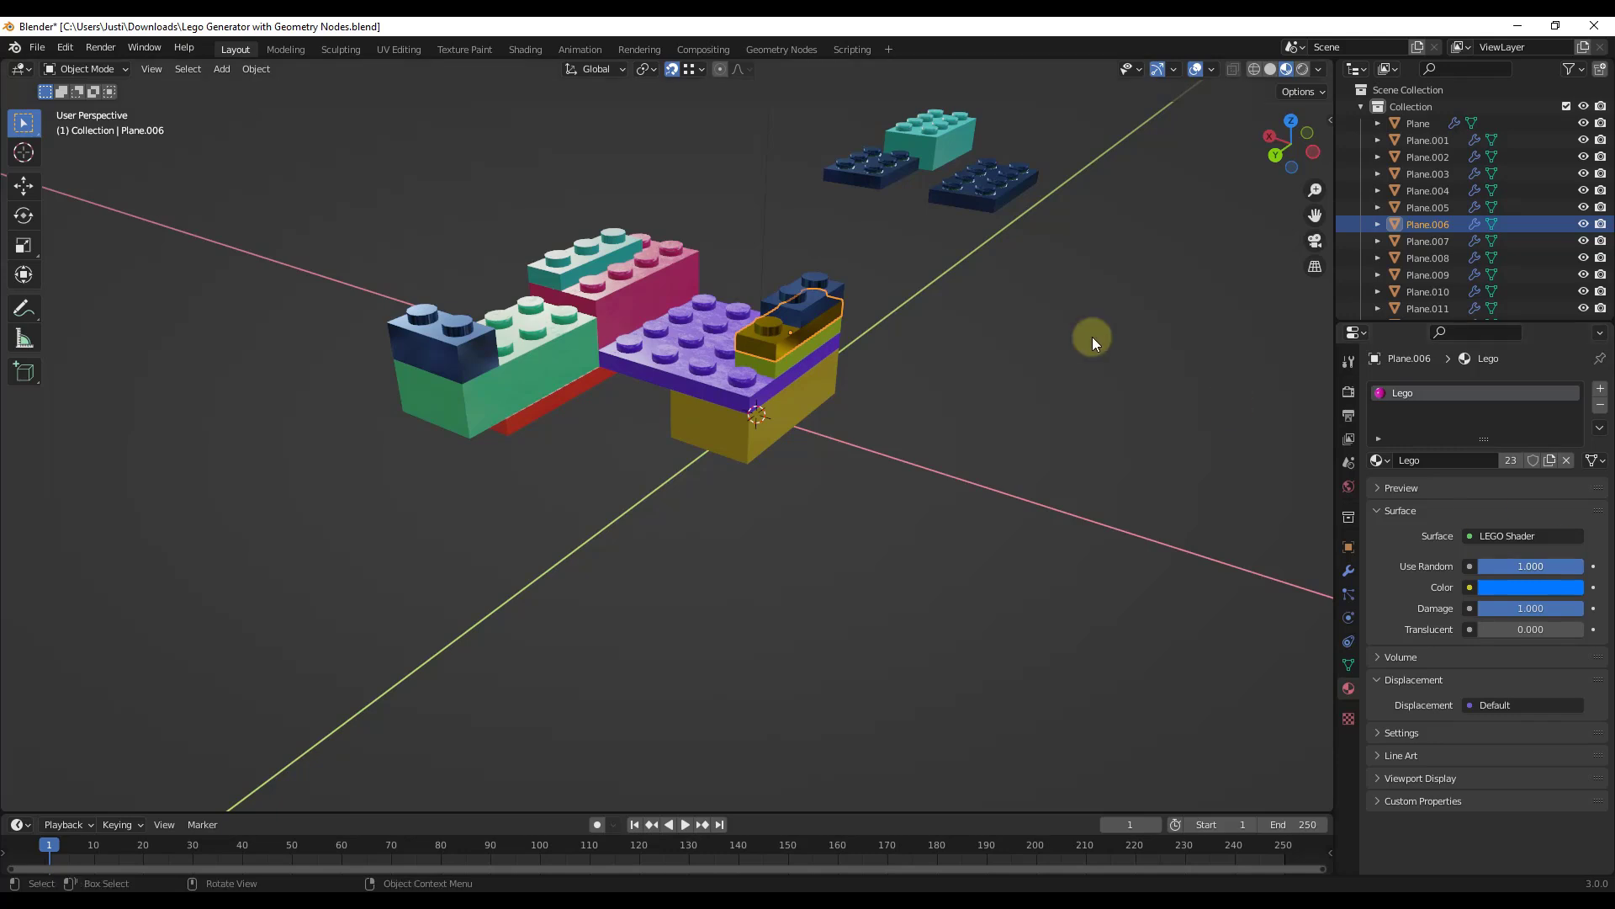
# - Duplicate the pink brick three times into a row: two teal copies and one magenta
pyautogui.click(666, 271)
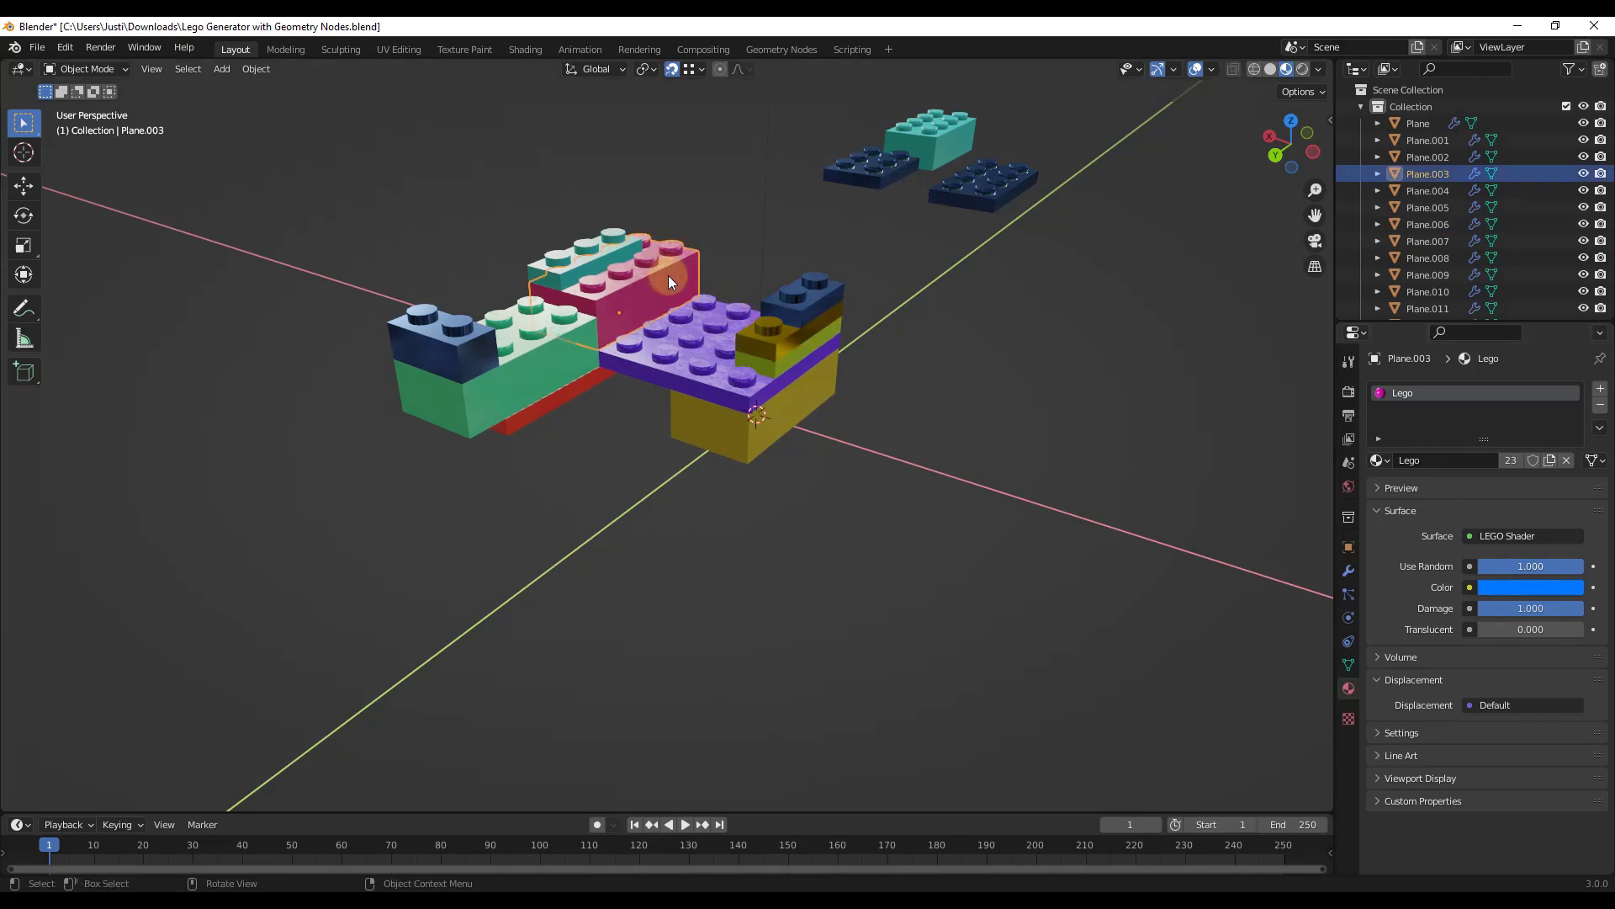
pyautogui.hotkey('shift', 'd')
pyautogui.press('x')
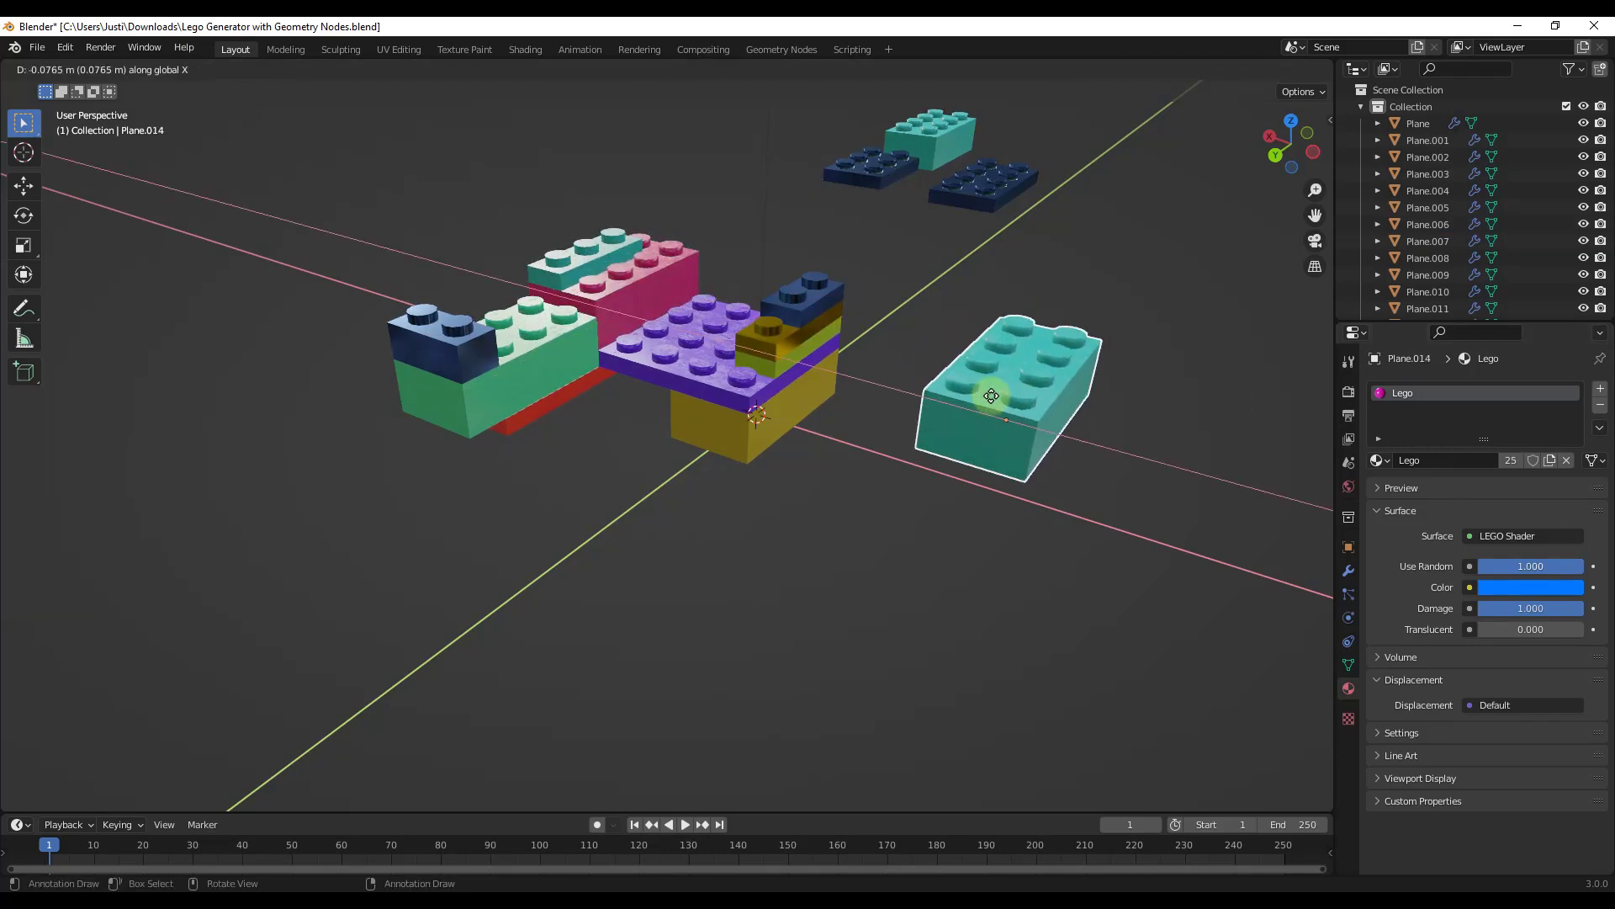
pyautogui.click(991, 396)
pyautogui.hotkey('shift', 'd')
pyautogui.press('y')
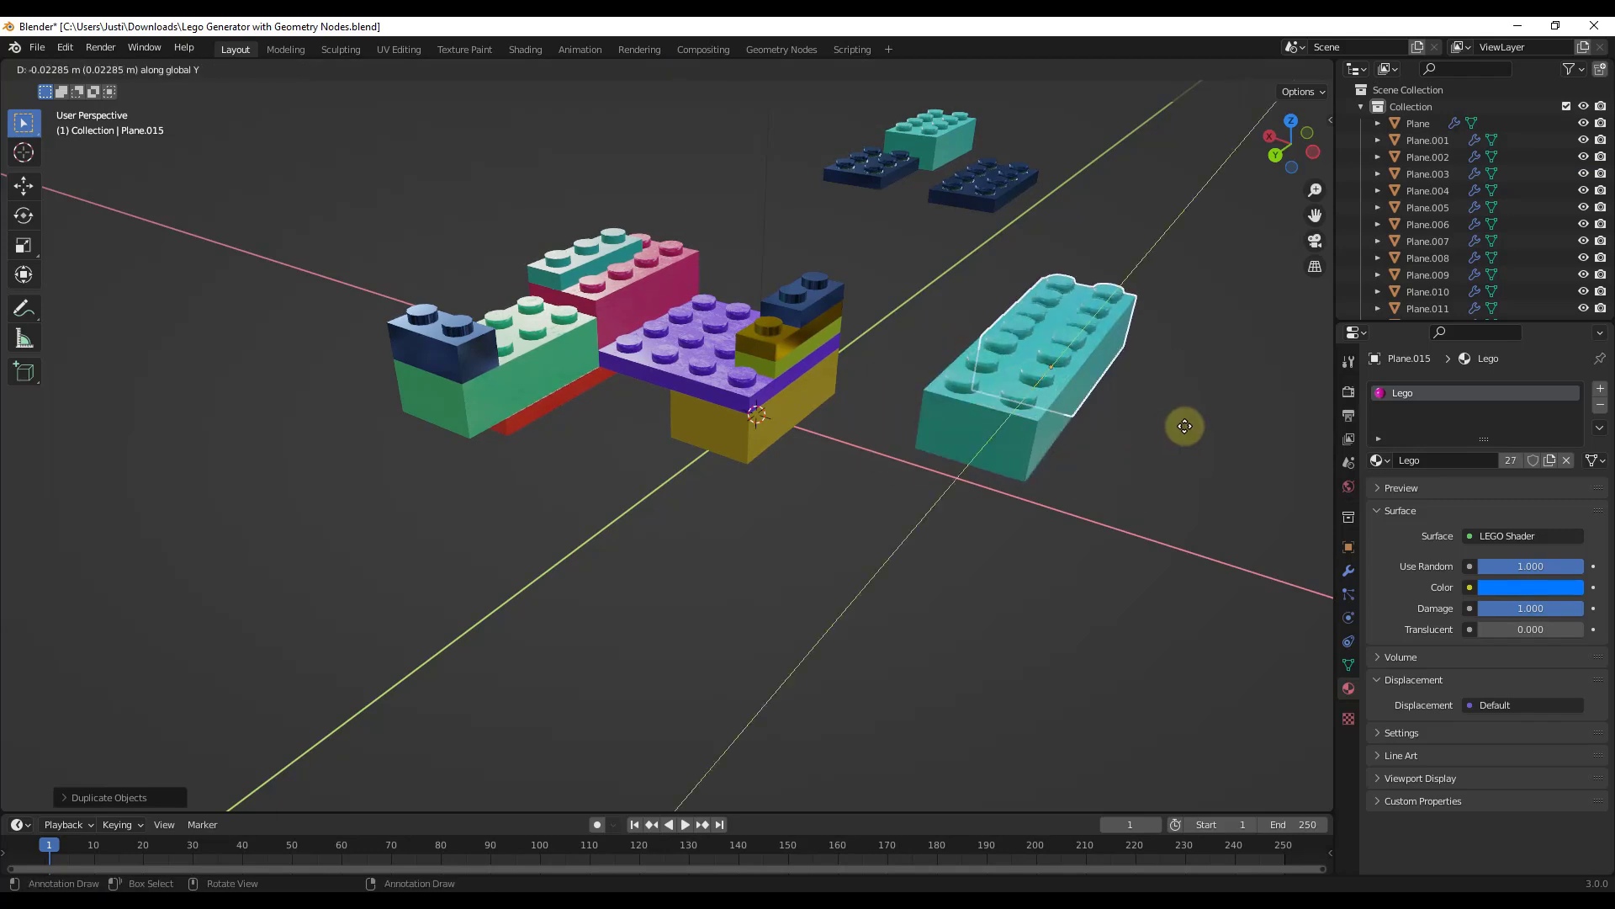
pyautogui.click(1192, 433)
pyautogui.hotkey('shift', 'd')
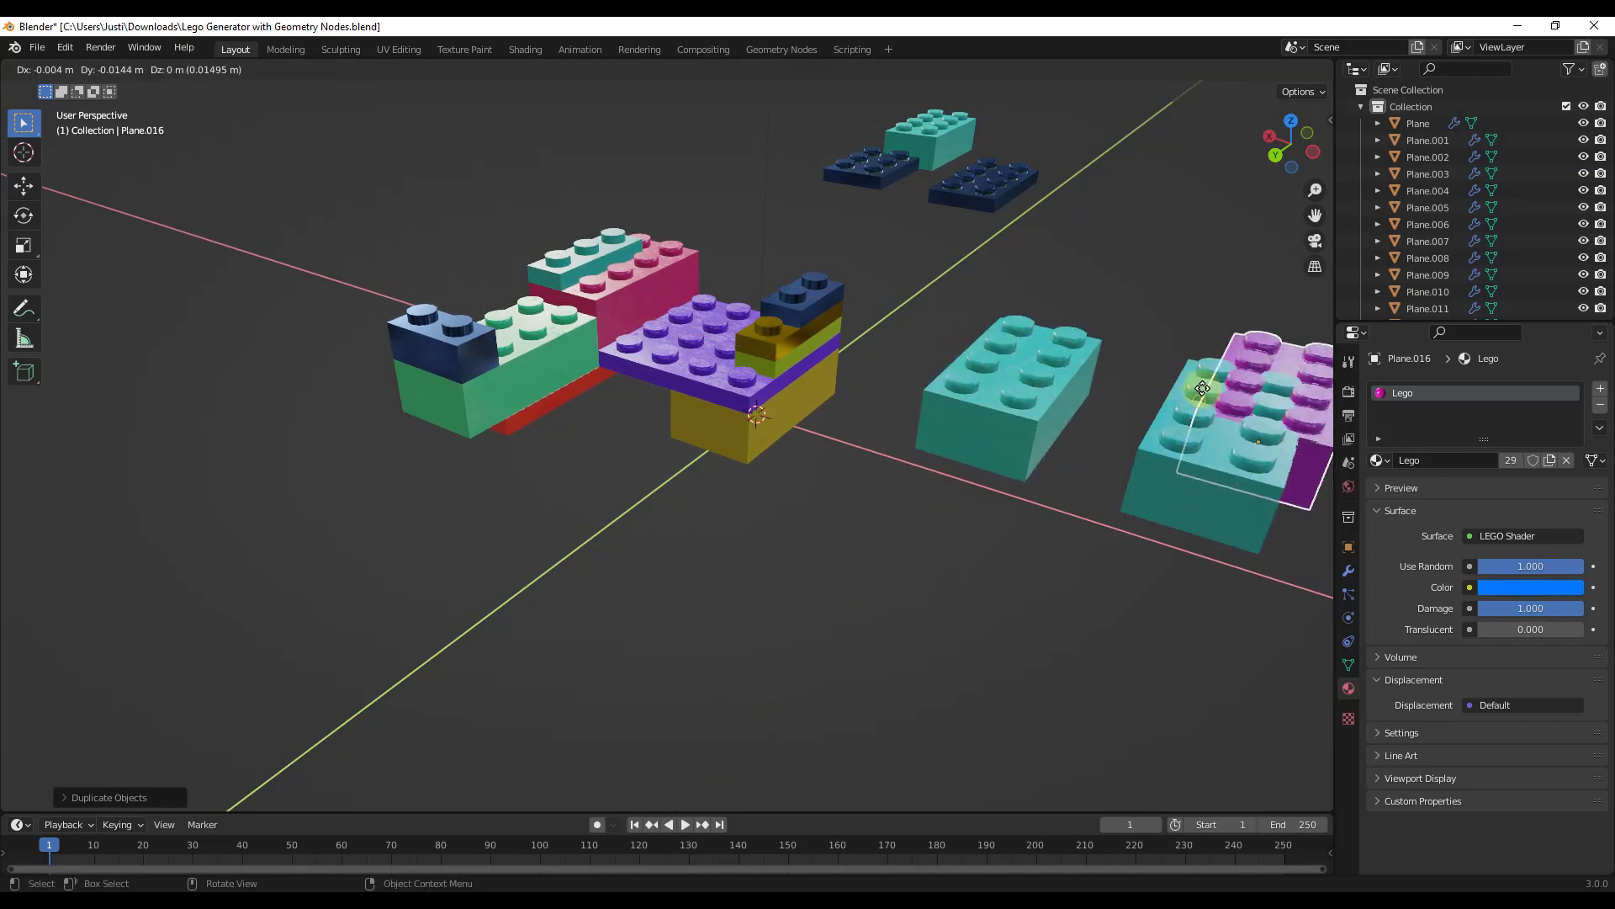
pyautogui.press('x')
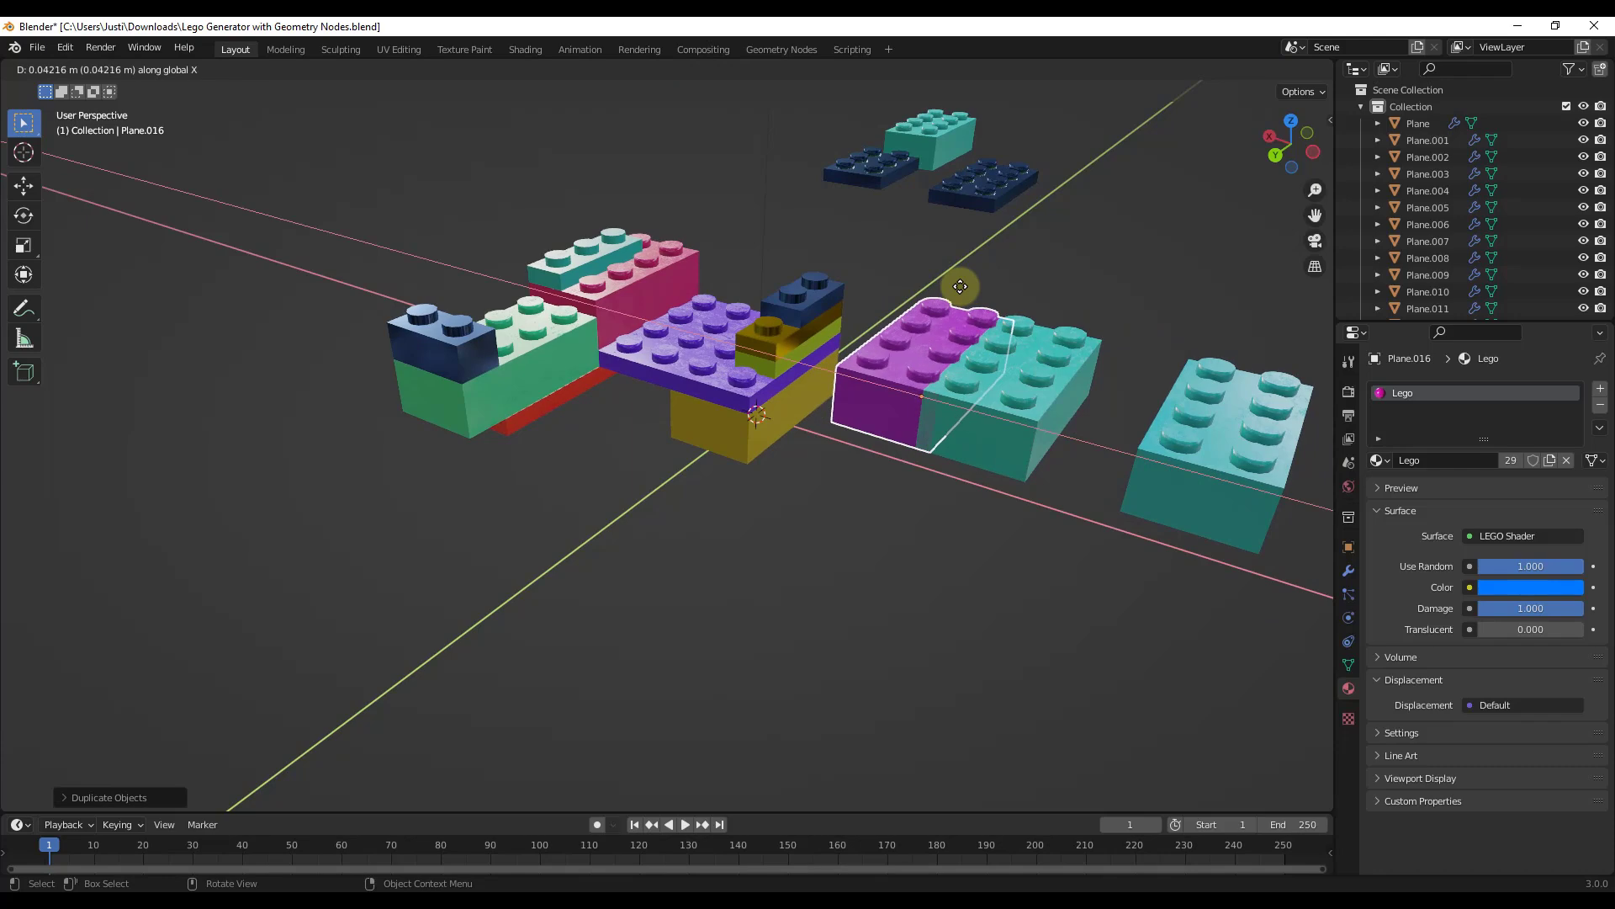
pyautogui.click(1191, 109)
pyautogui.scroll(-2, 1090, 260)
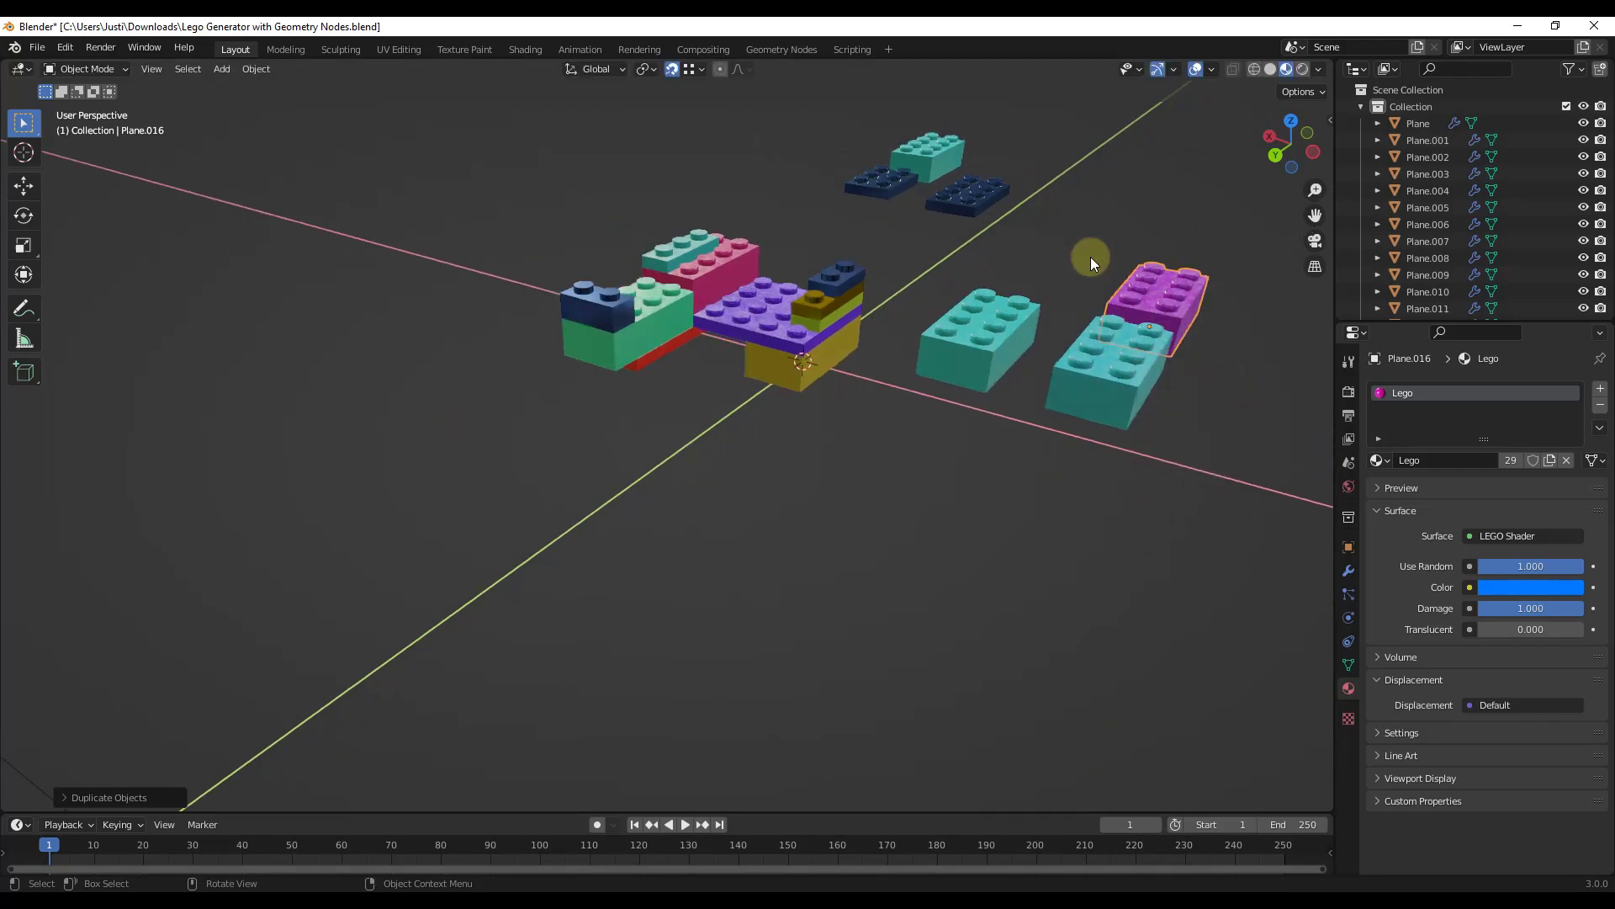
pyautogui.moveTo(1091, 256); pyautogui.dragTo(1246, 351, button='middle')
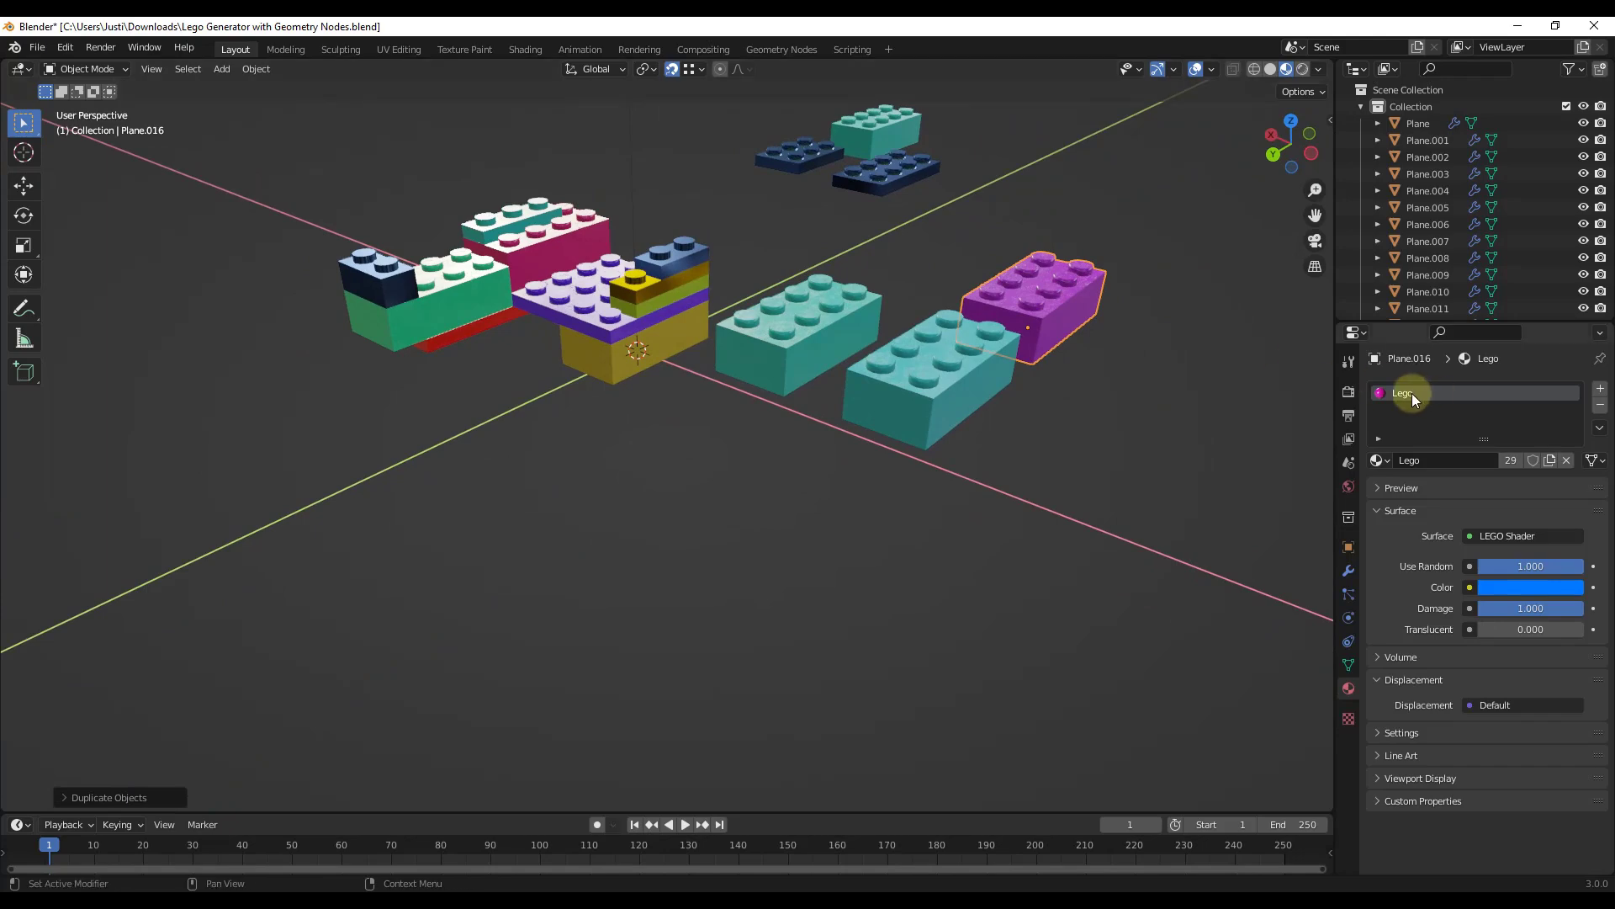
# - Make the magenta brick's material a single-user copy and rename the shared material LegoRandom
pyautogui.scroll(3, 1166, 266)
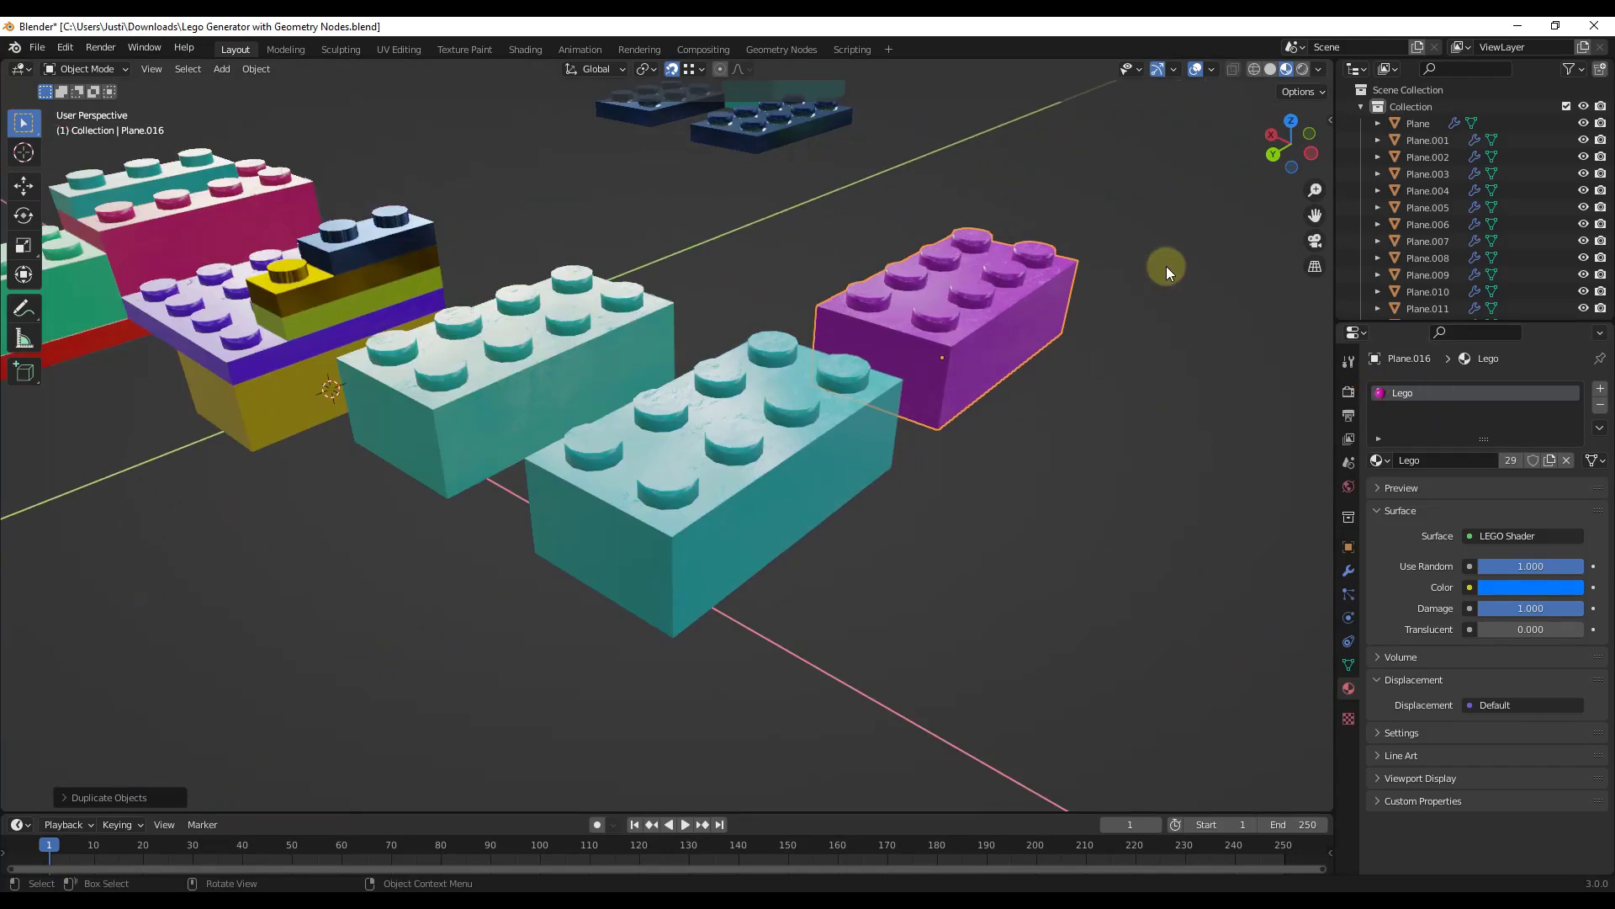
pyautogui.moveTo(1166, 266); pyautogui.dragTo(942, 303, button='middle')
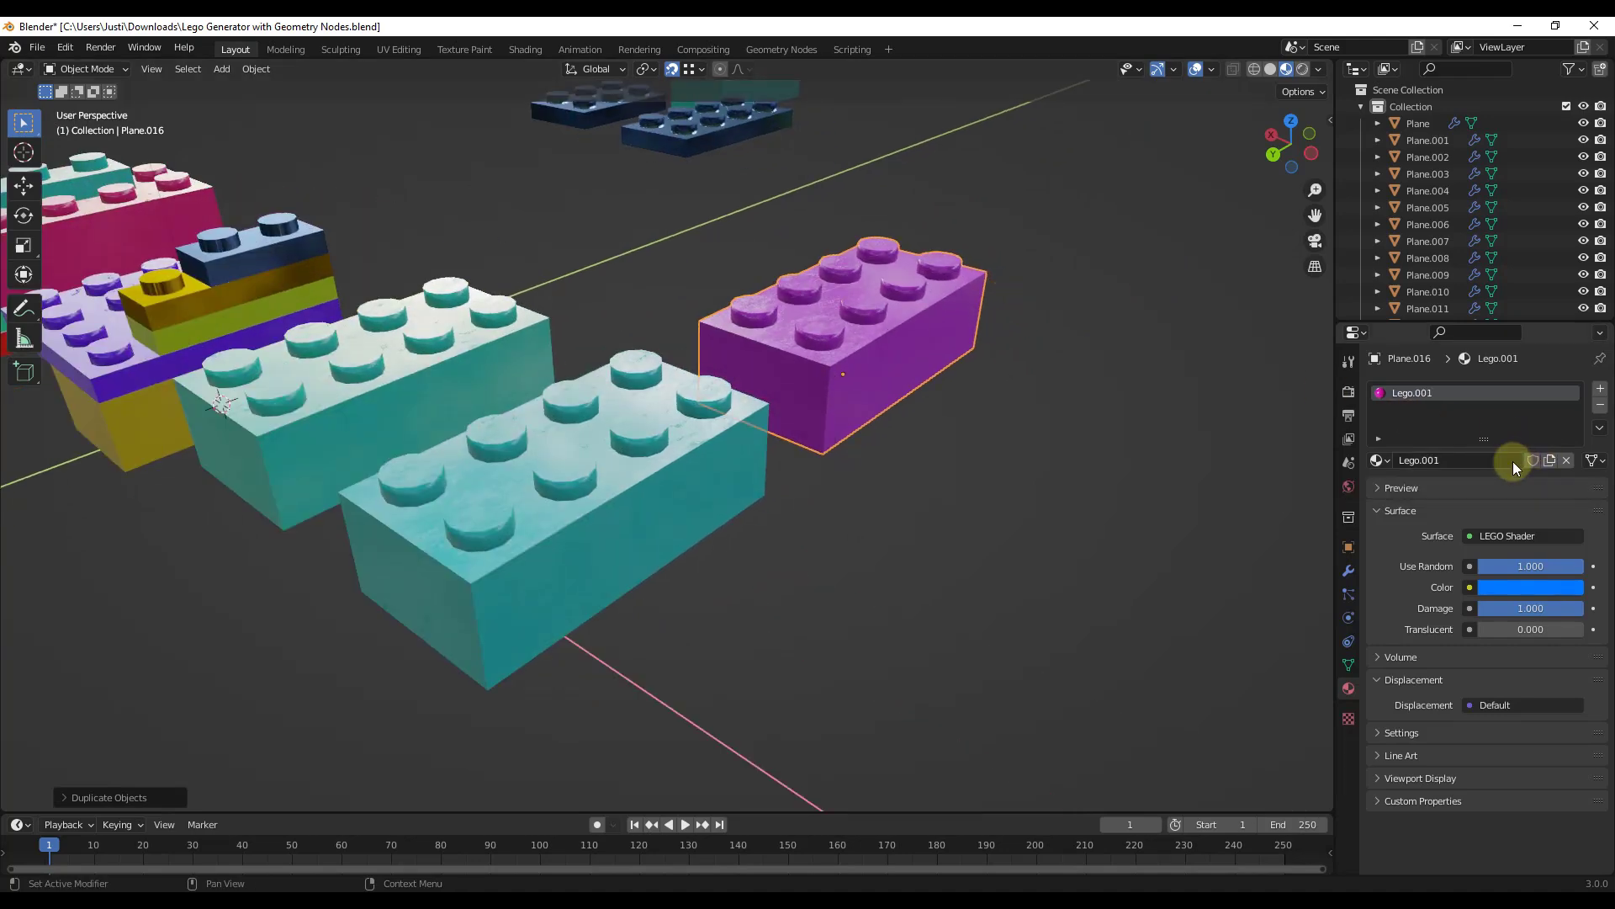
pyautogui.click(1511, 461)
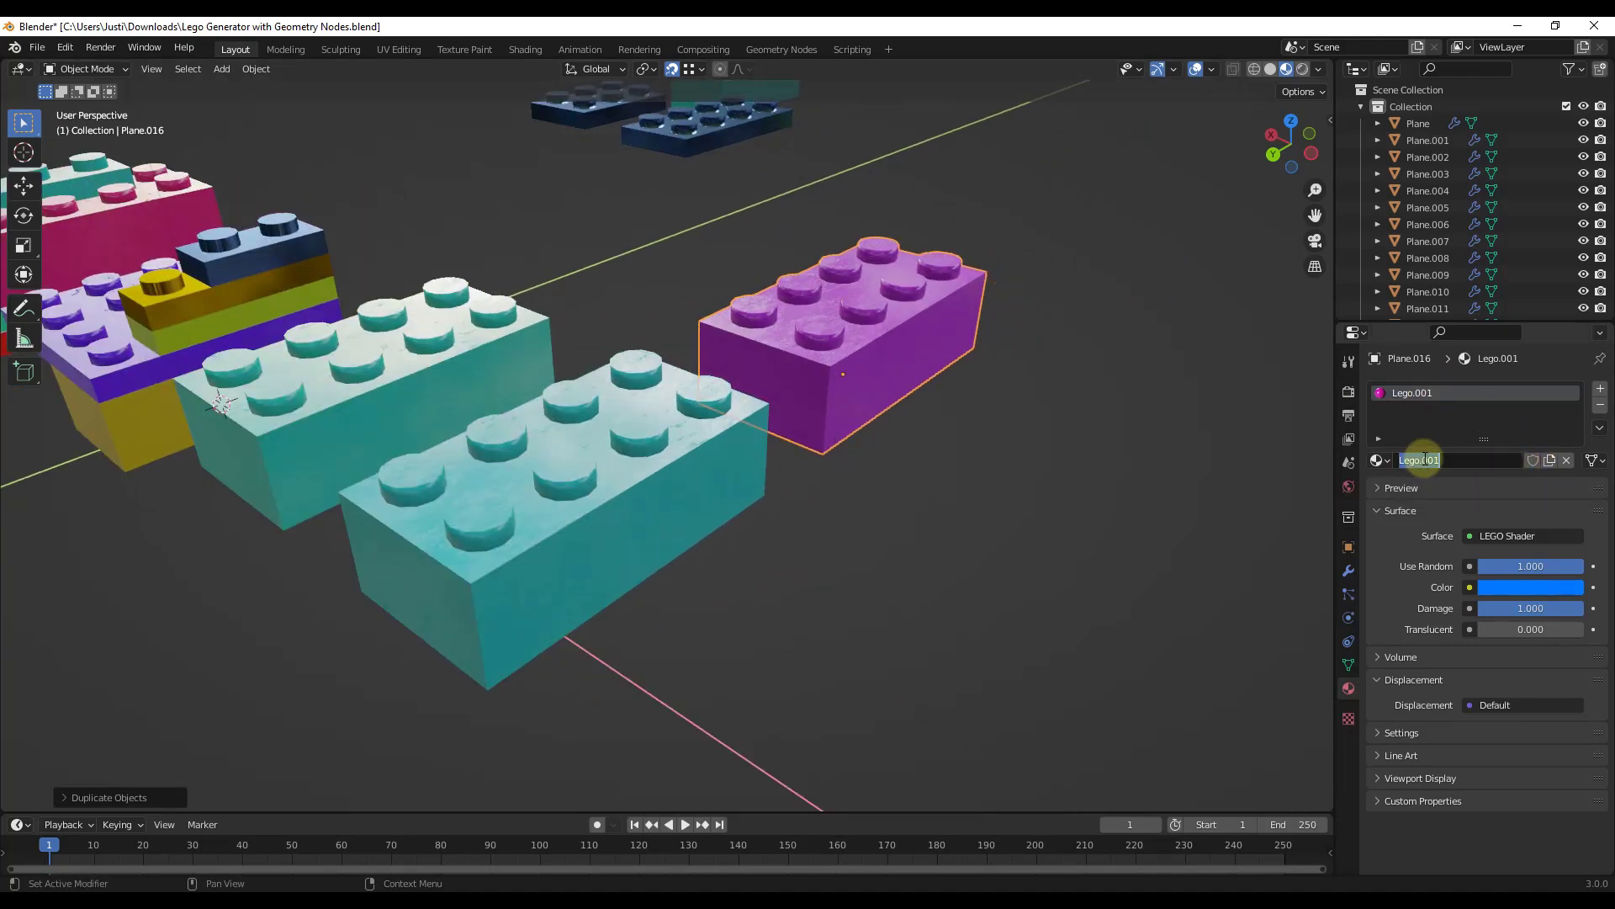
pyautogui.click(749, 454)
pyautogui.click(642, 450)
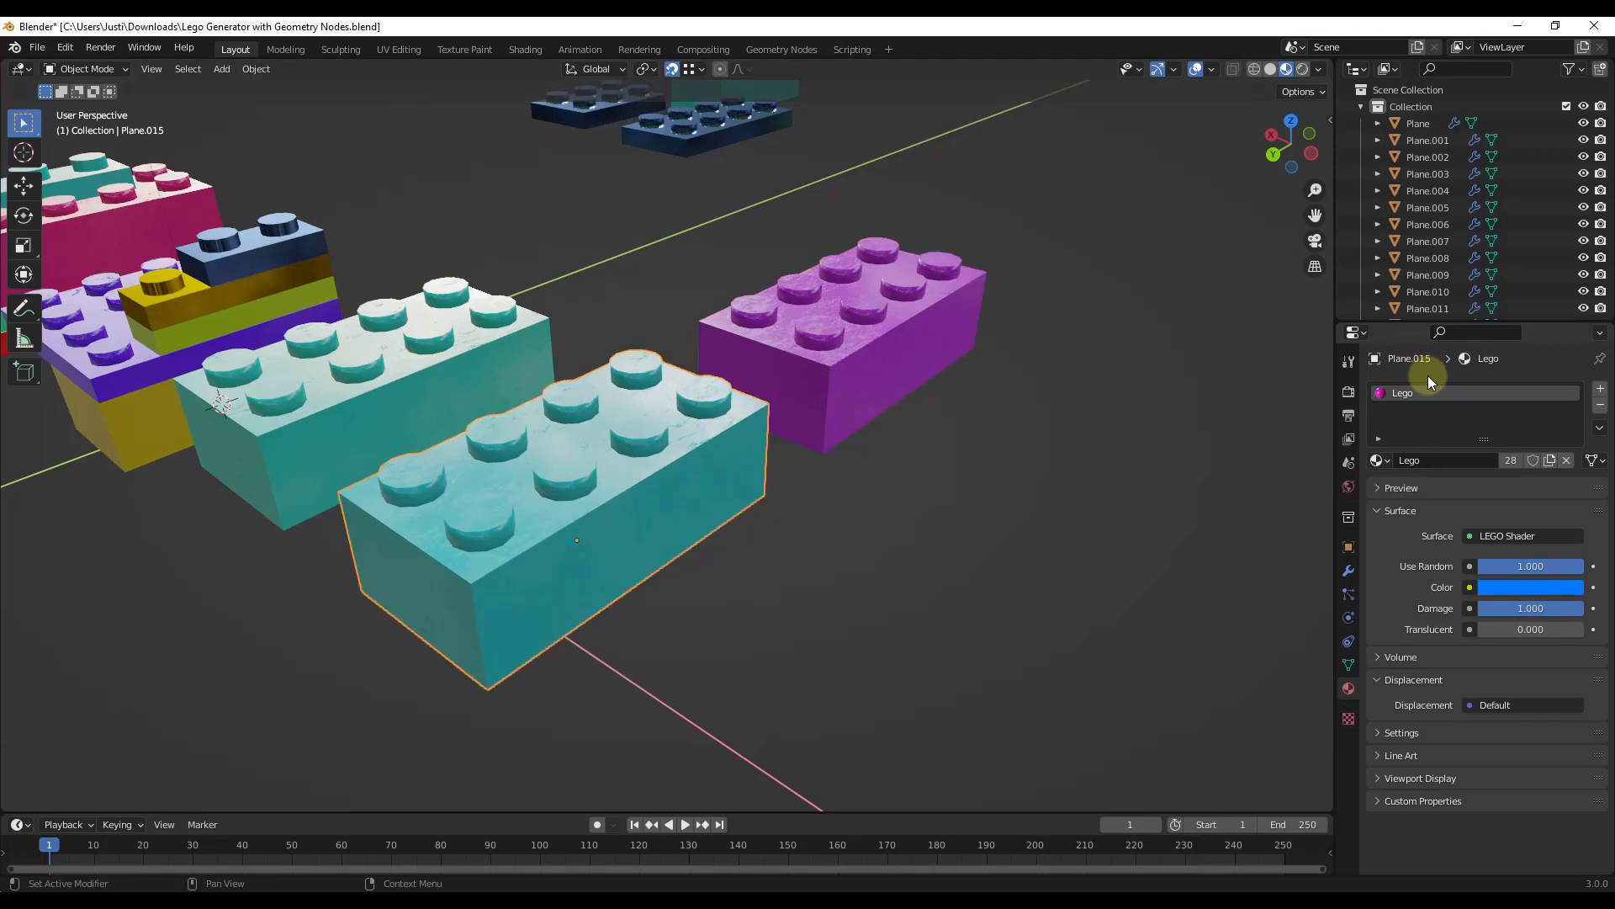
pyautogui.click(1446, 461)
pyautogui.write('Random')
pyautogui.press('Return')
# - Rename the magenta brick's material LegoPink, set Use Random to 0 and colour it magenta
pyautogui.click(930, 360)
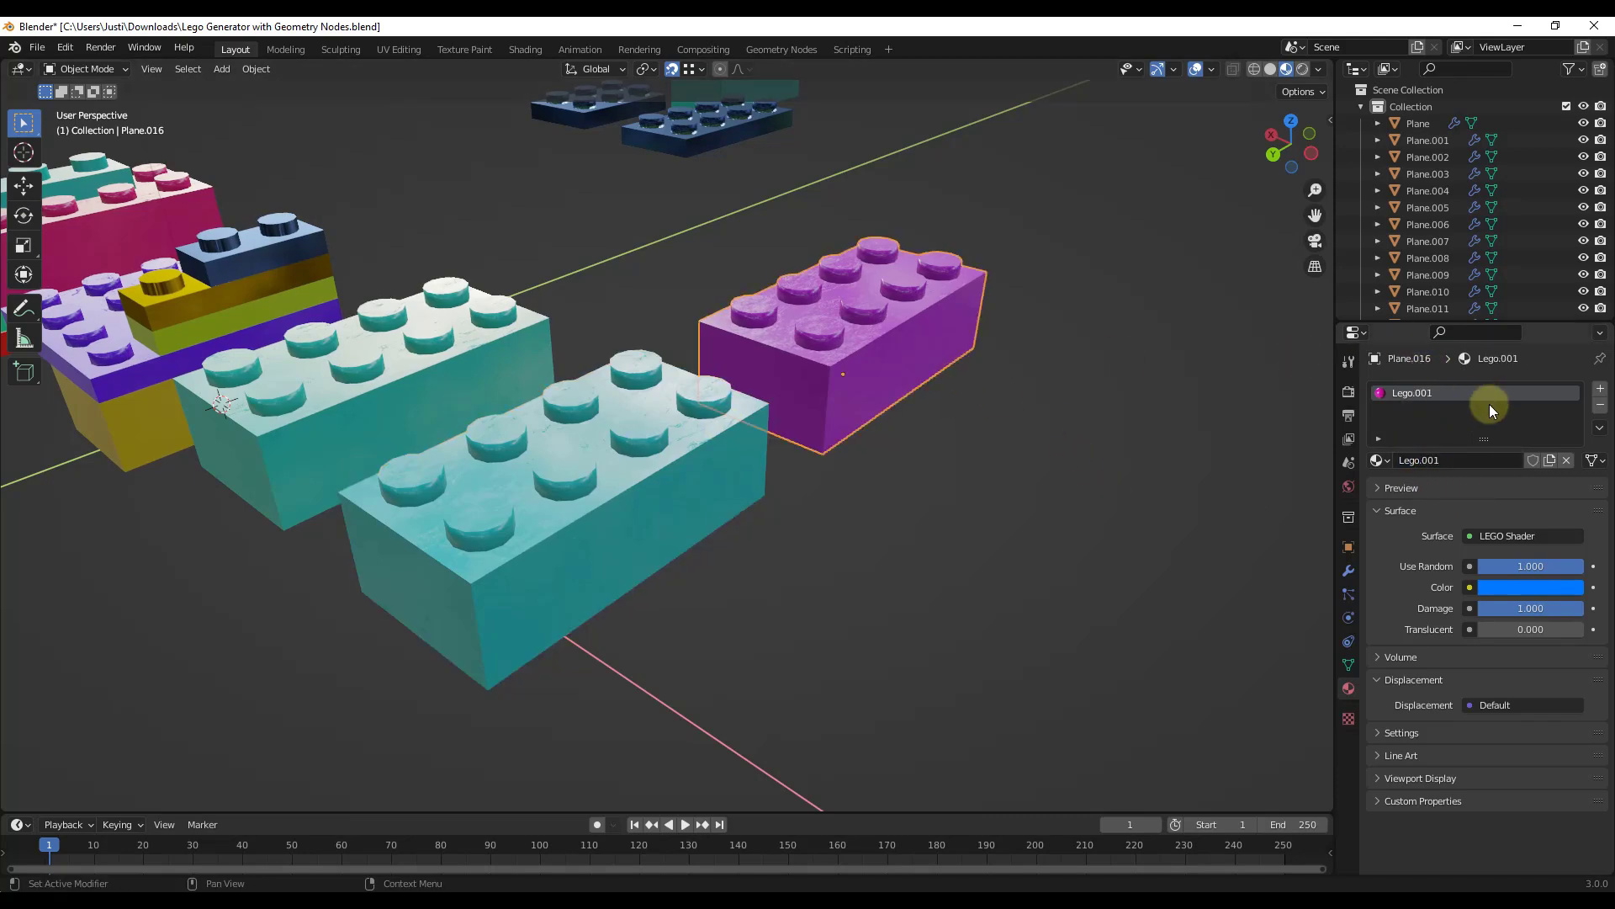
pyautogui.click(1454, 461)
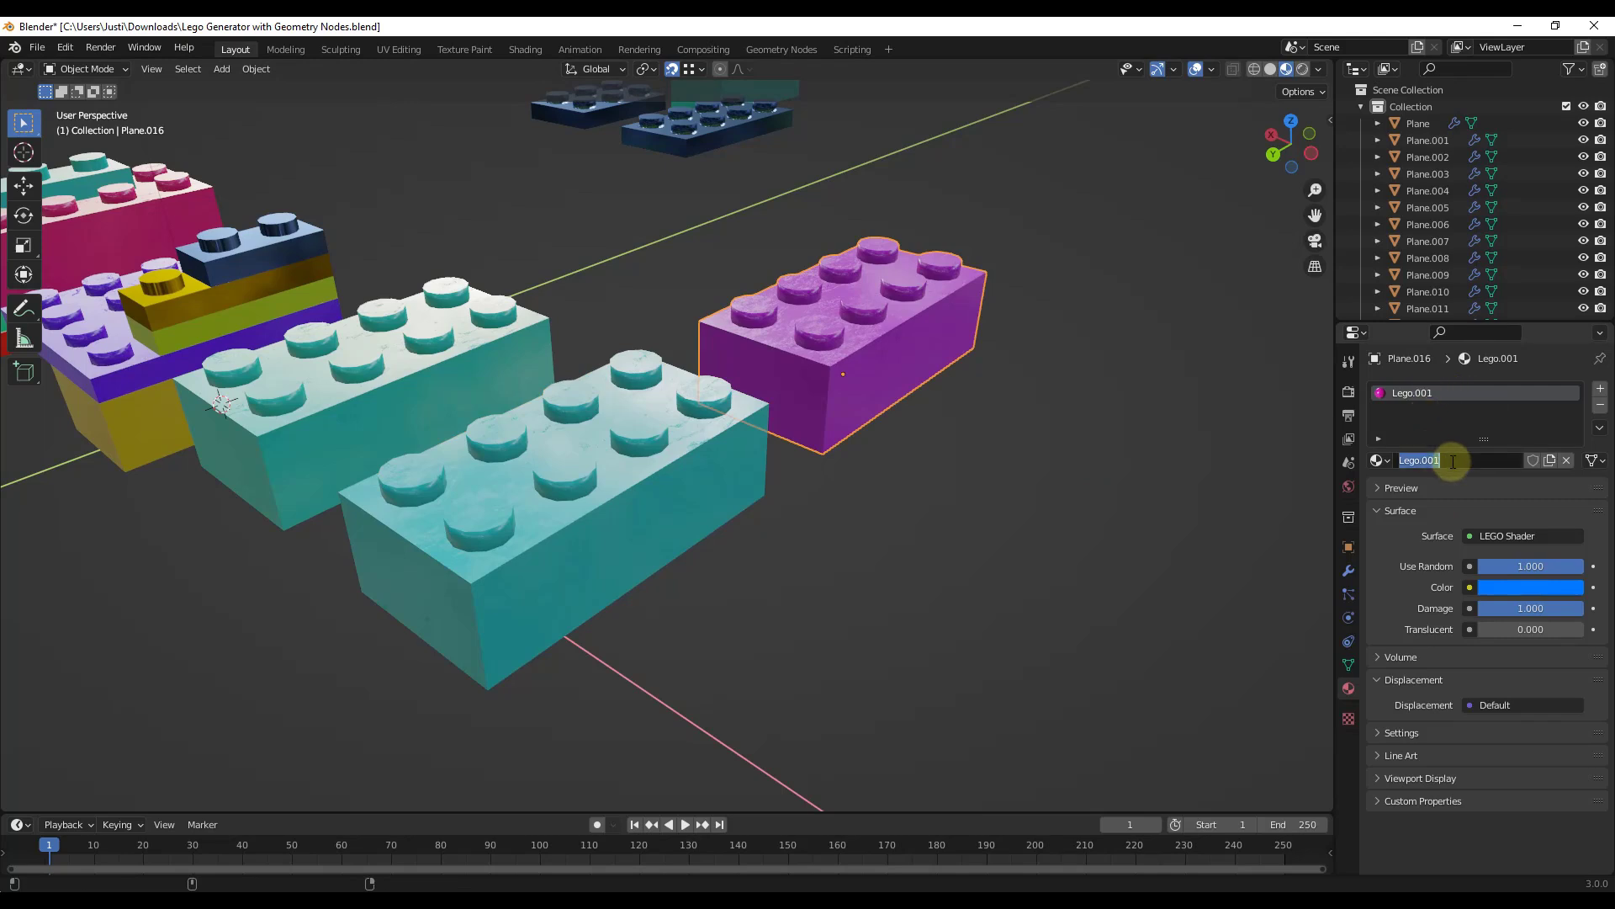
pyautogui.write('LegoPl')
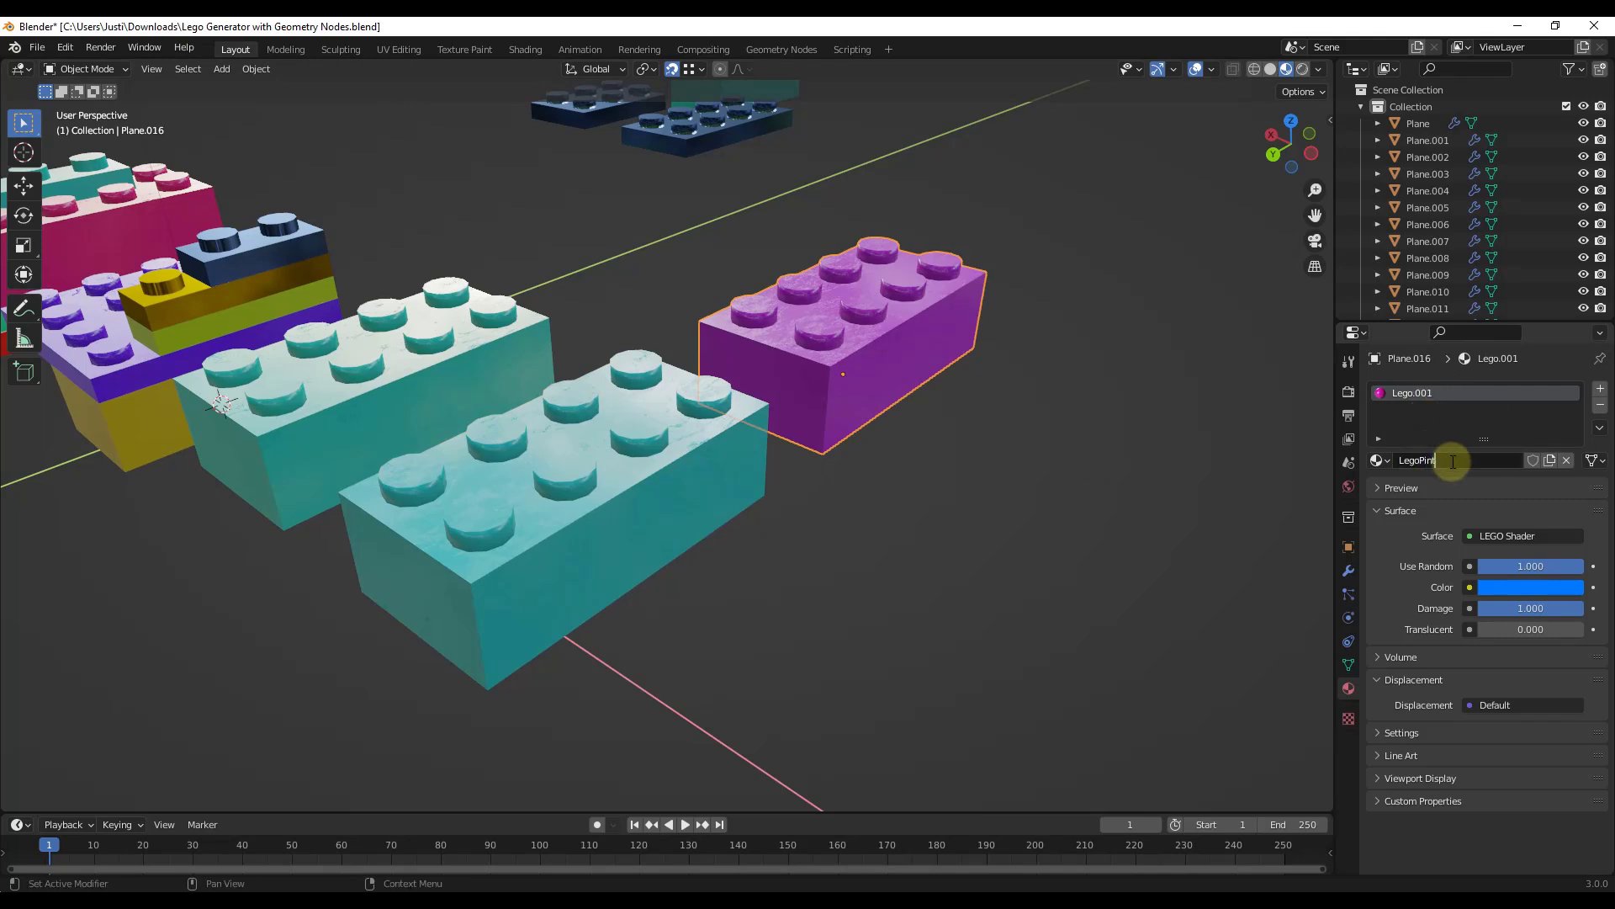
pyautogui.write('nk')
pyautogui.press('Return')
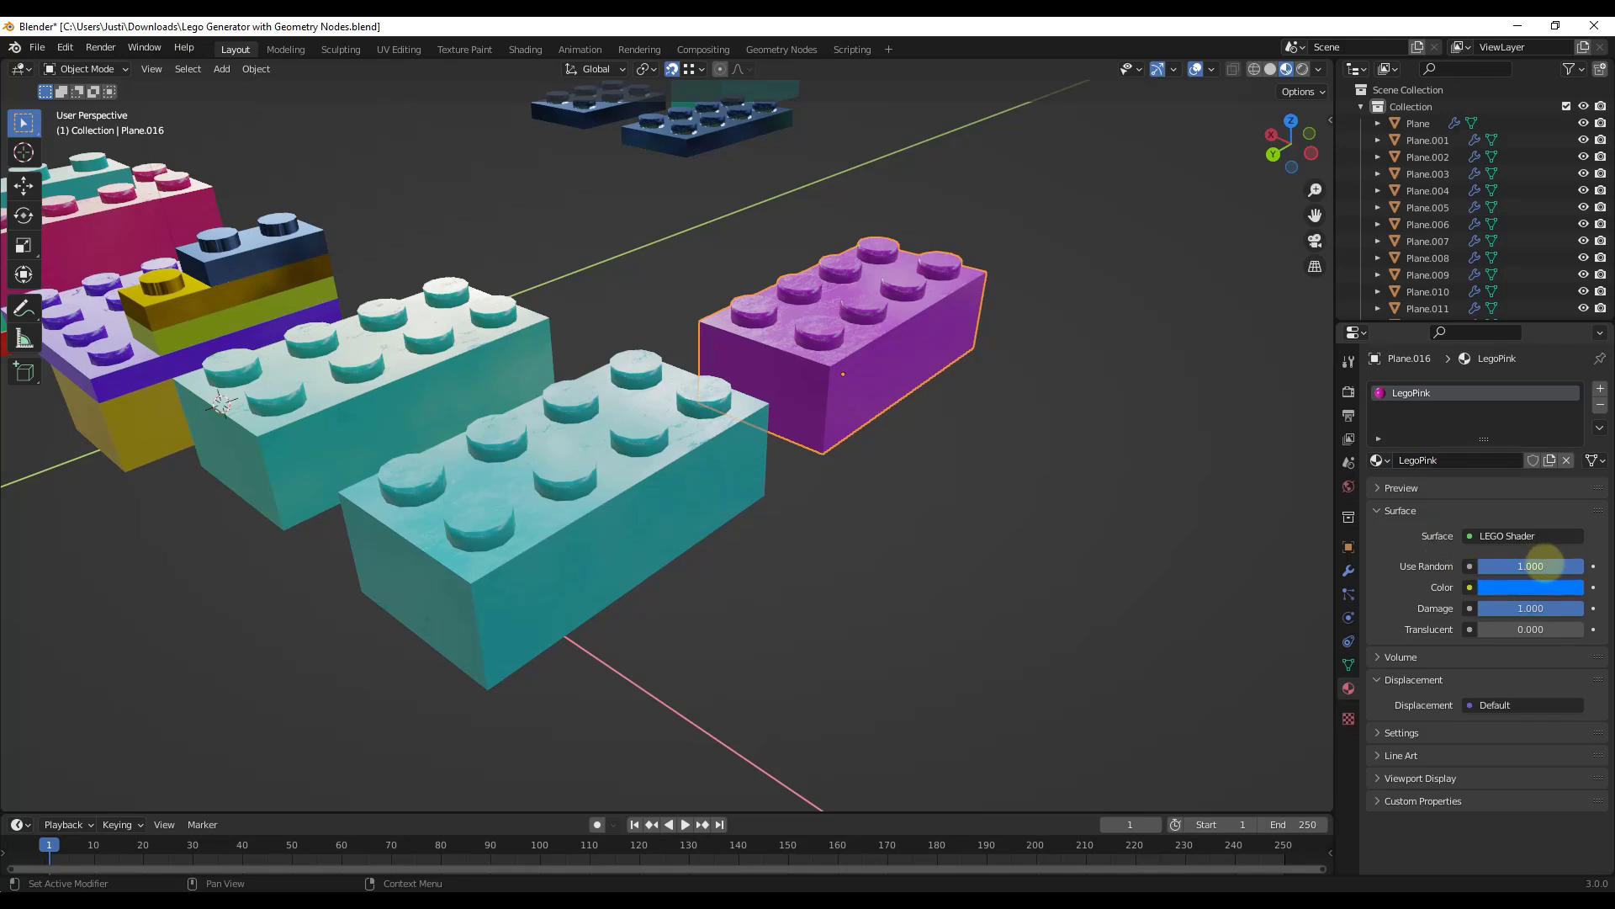
pyautogui.press('BackSpace')
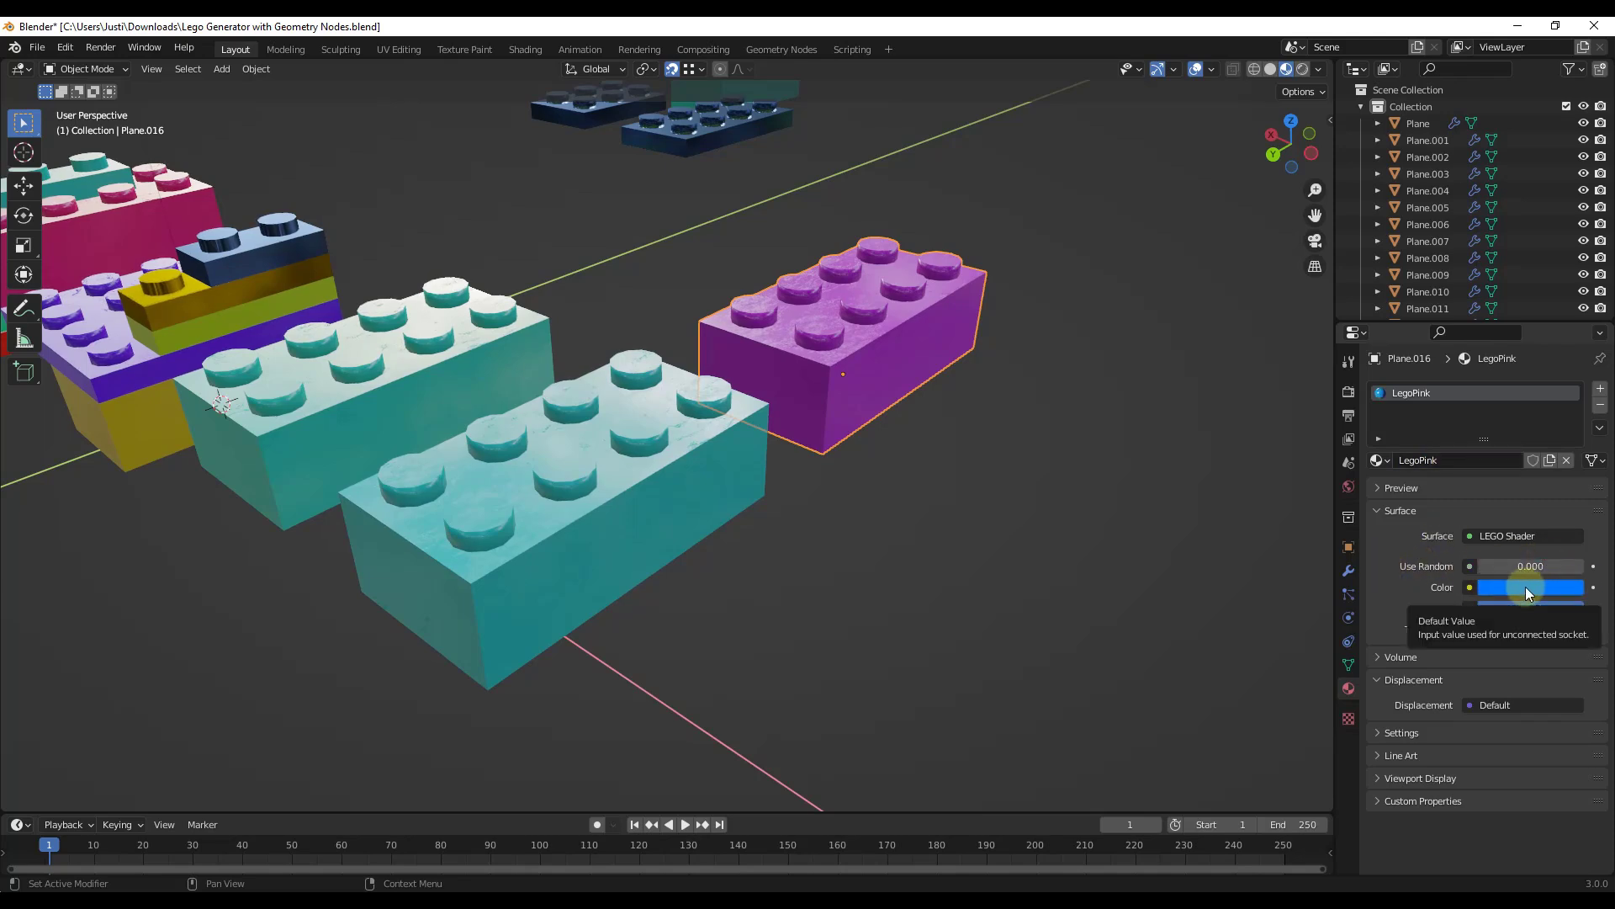
pyautogui.click(1527, 588)
pyautogui.moveTo(1482, 416); pyautogui.dragTo(1539, 454)
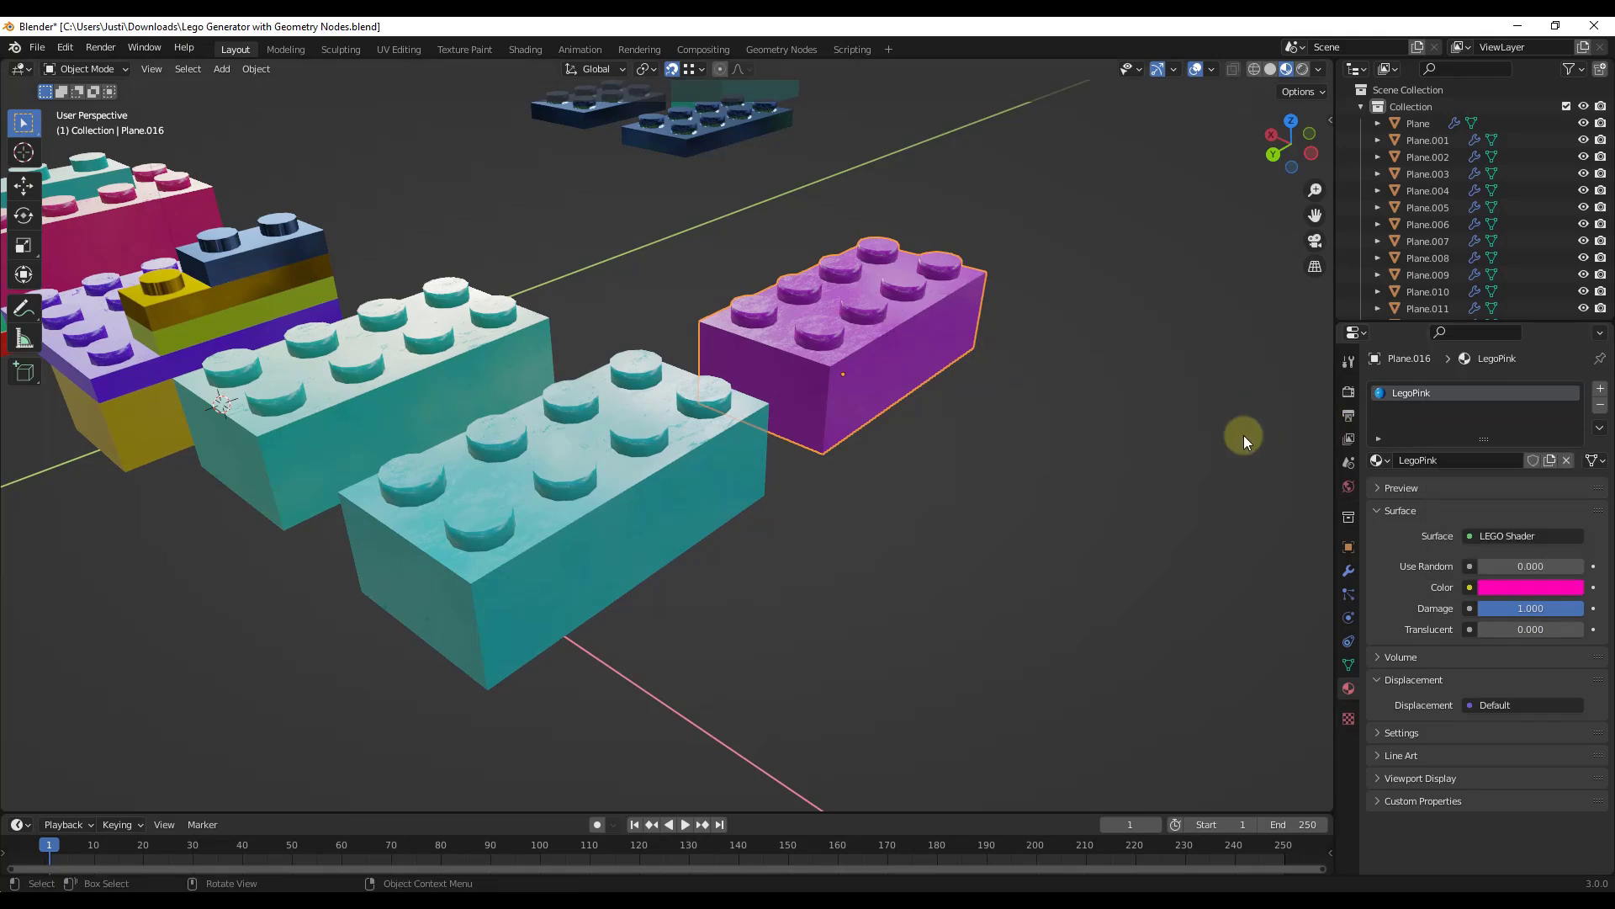
# - Set the magenta brick's Geometry Nodes modifier Material to LegoPink
pyautogui.click(1348, 570)
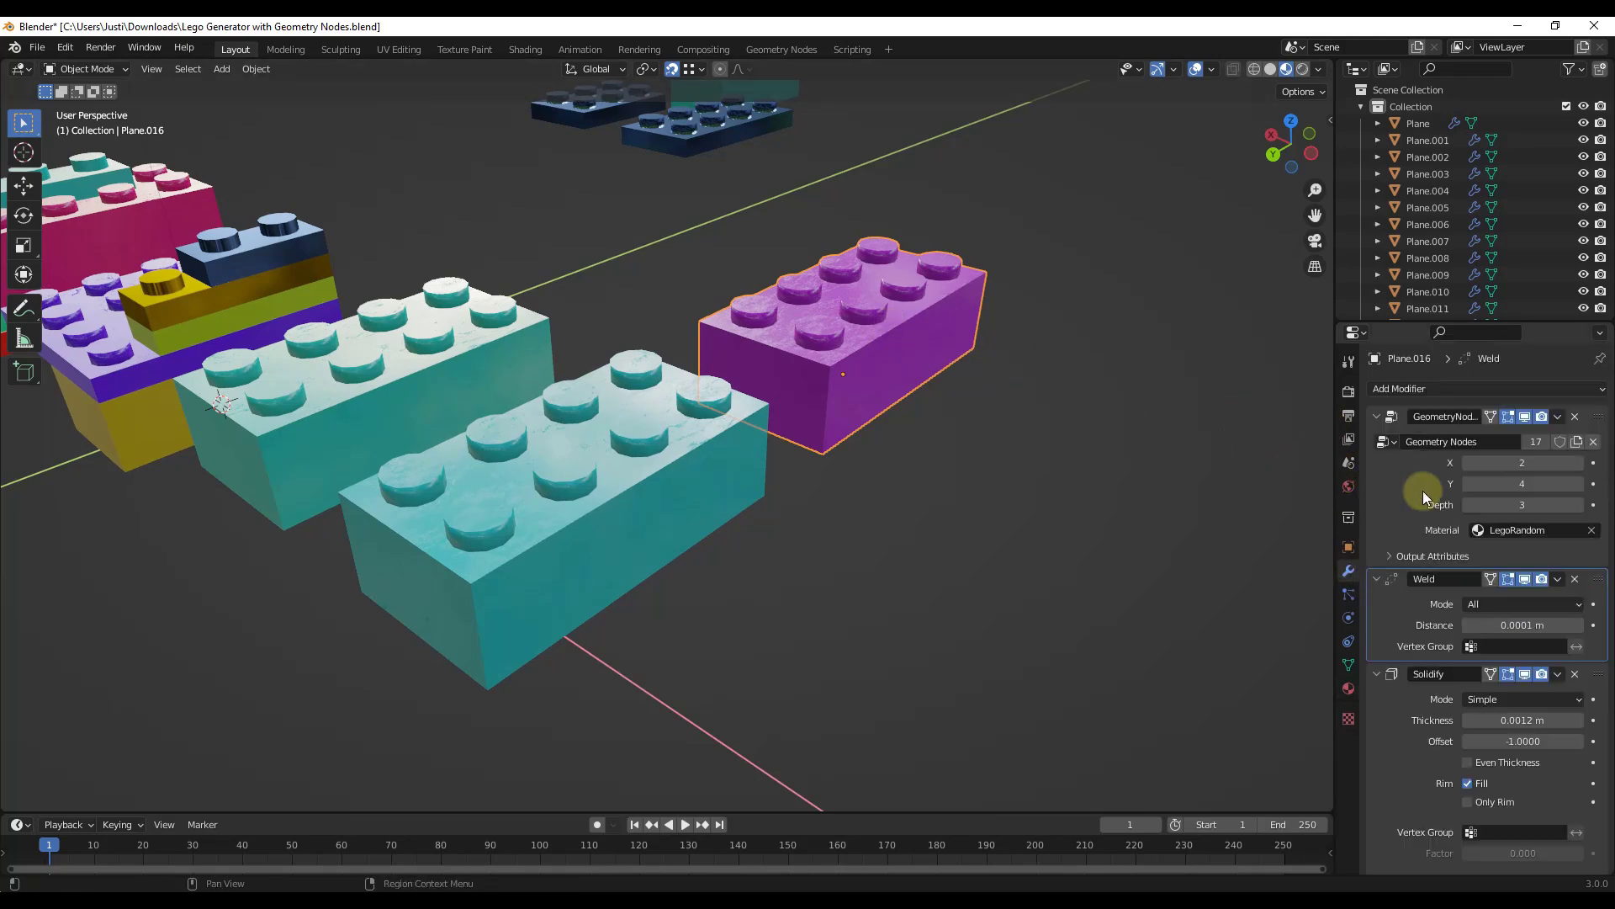
pyautogui.click(1506, 536)
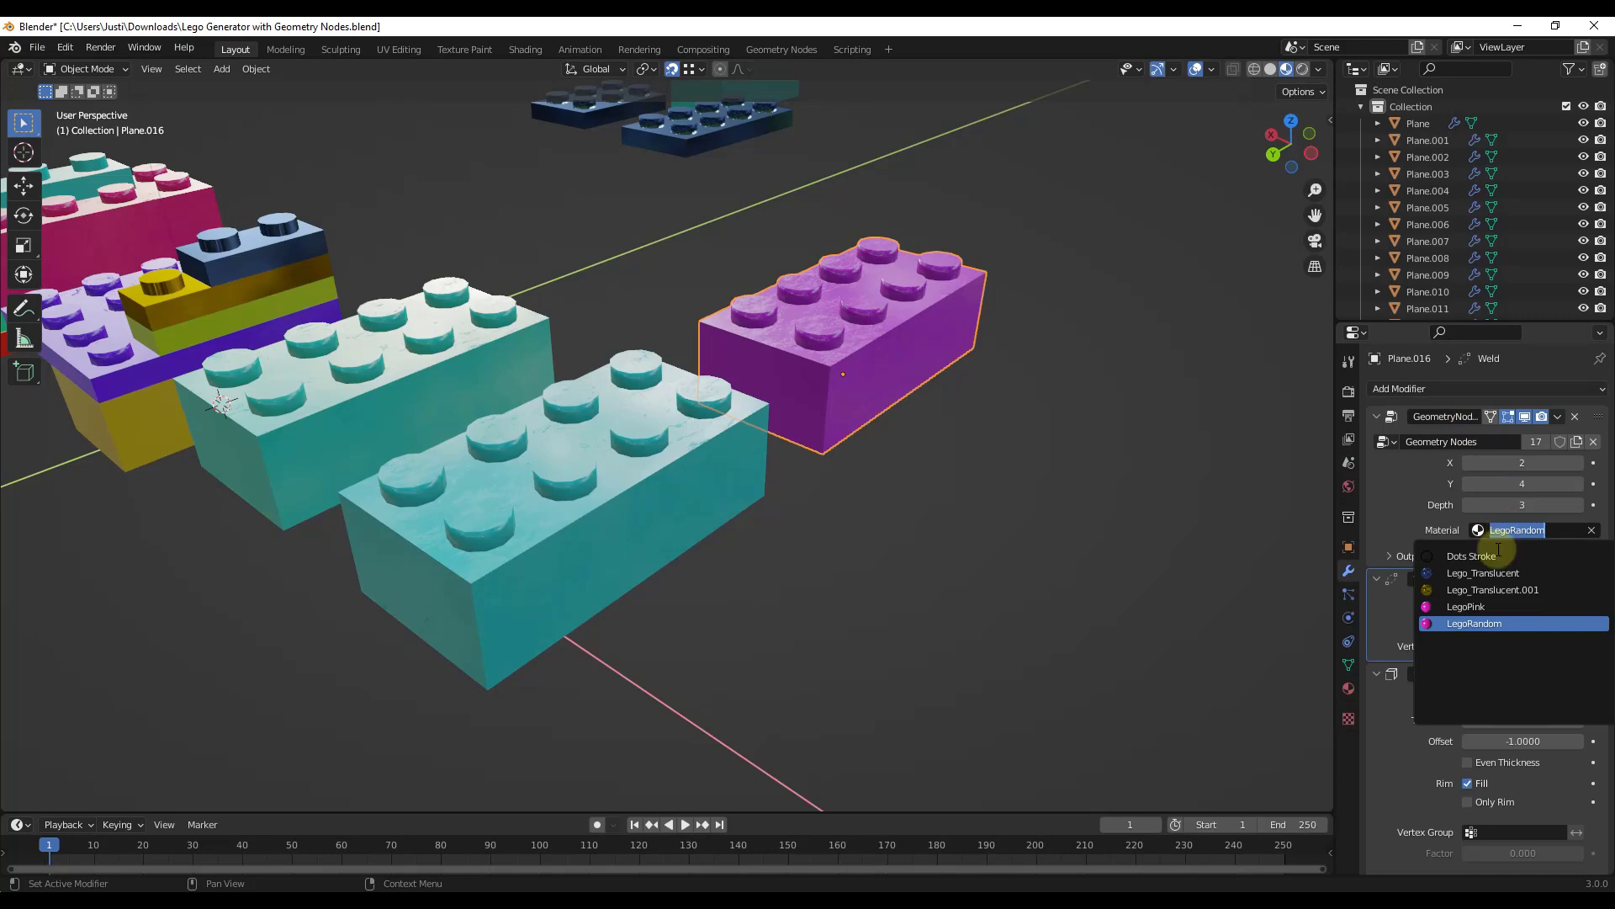
pyautogui.click(1449, 612)
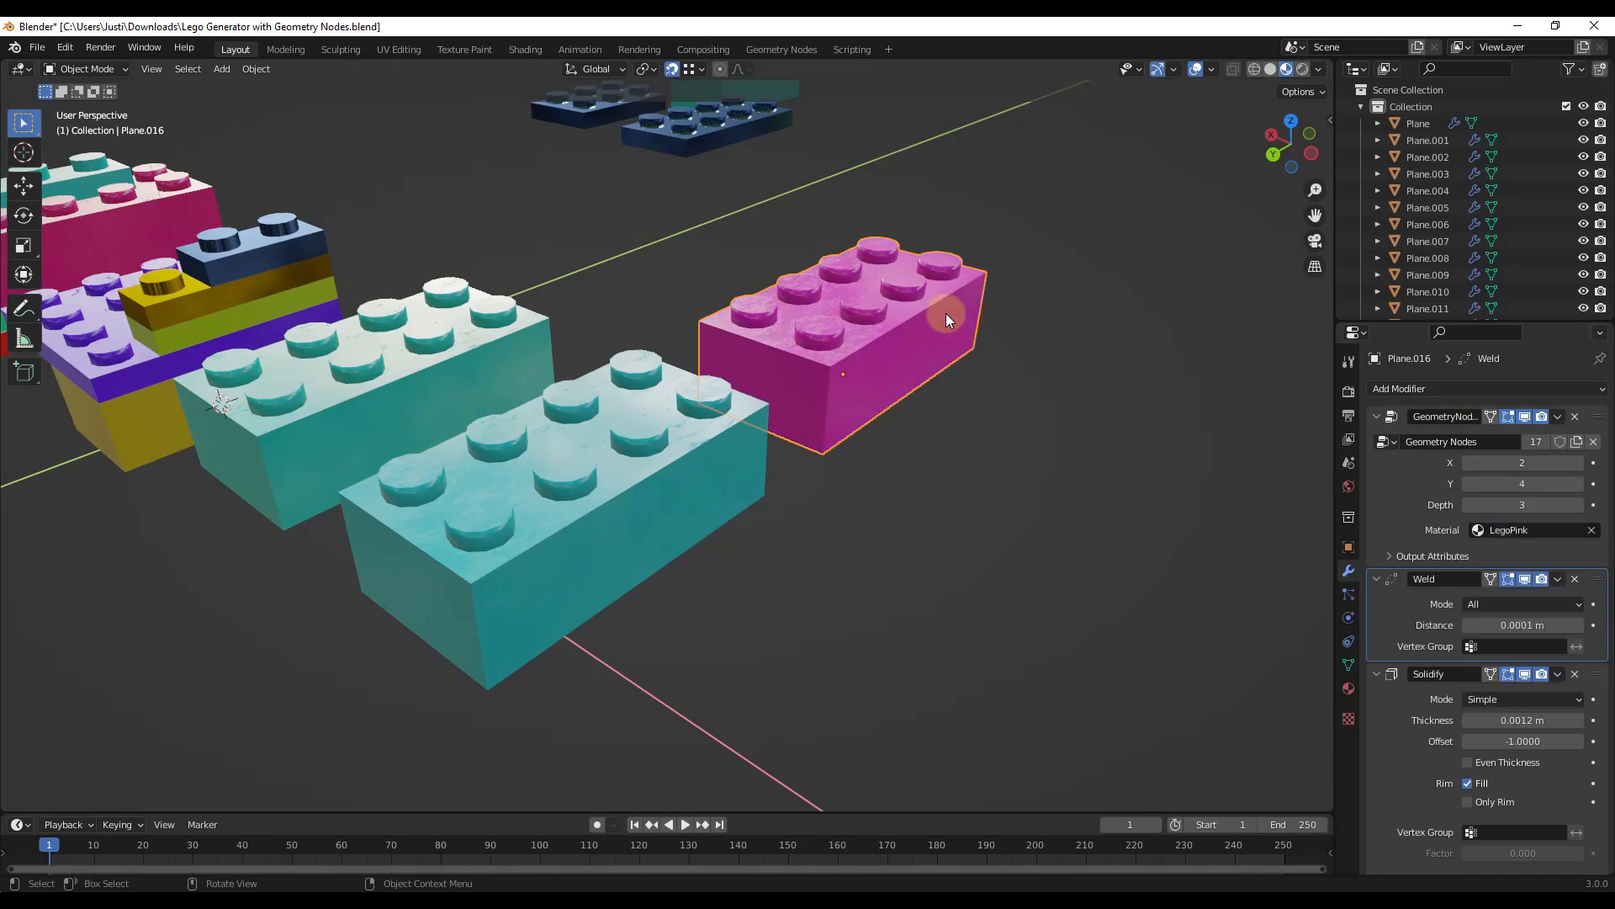
pyautogui.scroll(-2, 936, 387)
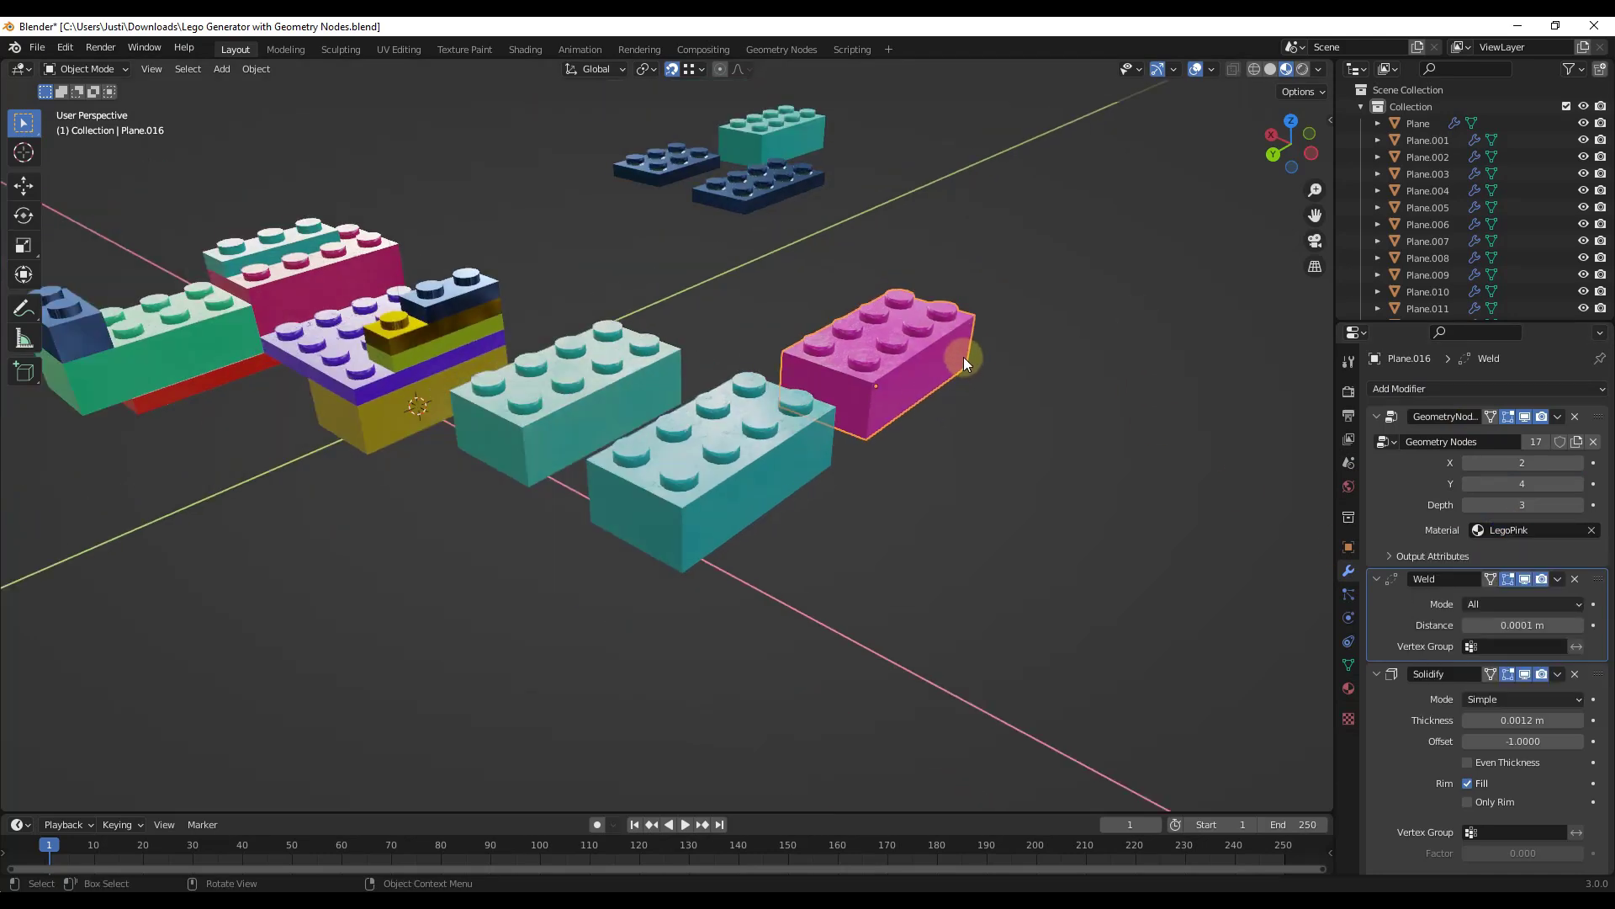
pyautogui.scroll(1, 964, 360)
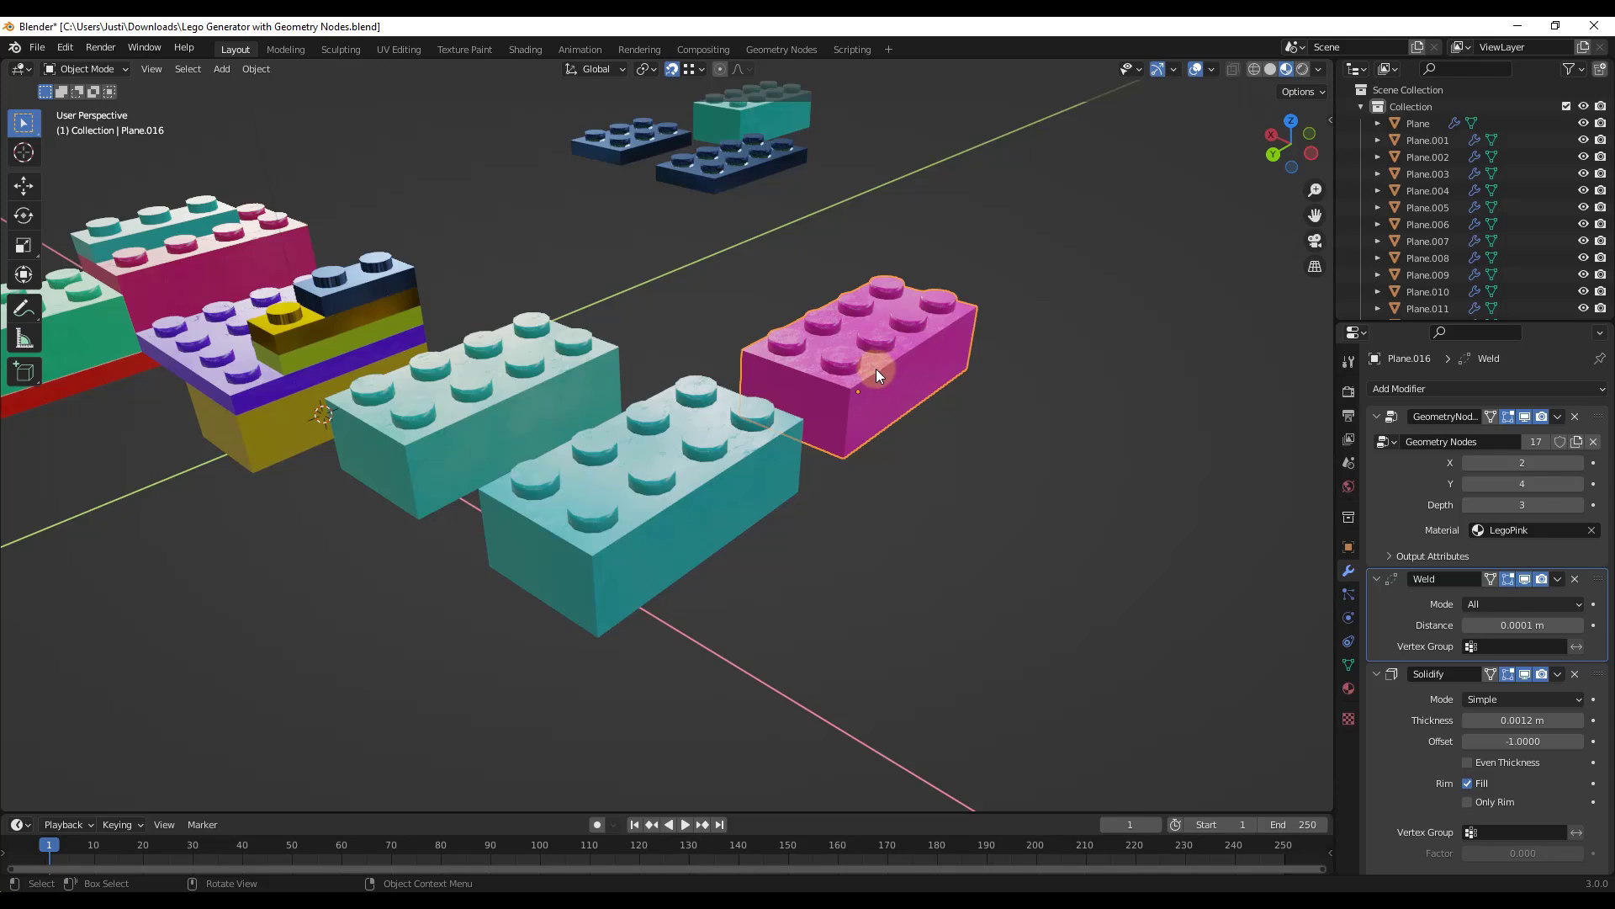
# - Duplicate the pink brick along Y to its right and shrink the copy to 1x1 studs
pyautogui.hotkey('shift', 'd')
pyautogui.press('y')
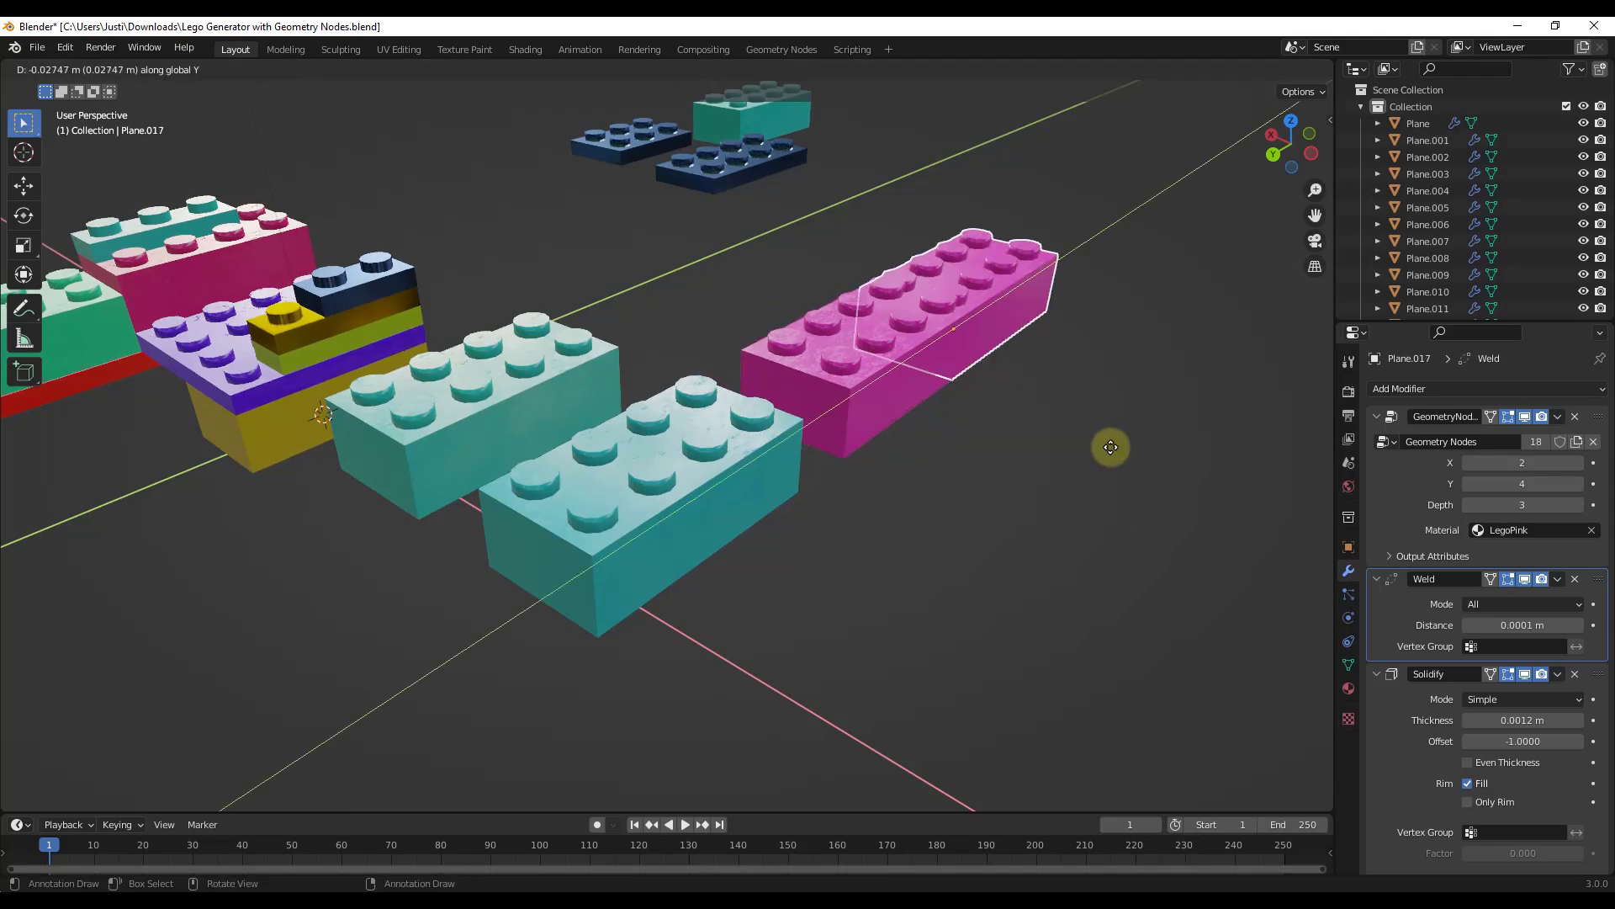
pyautogui.click(1039, 448)
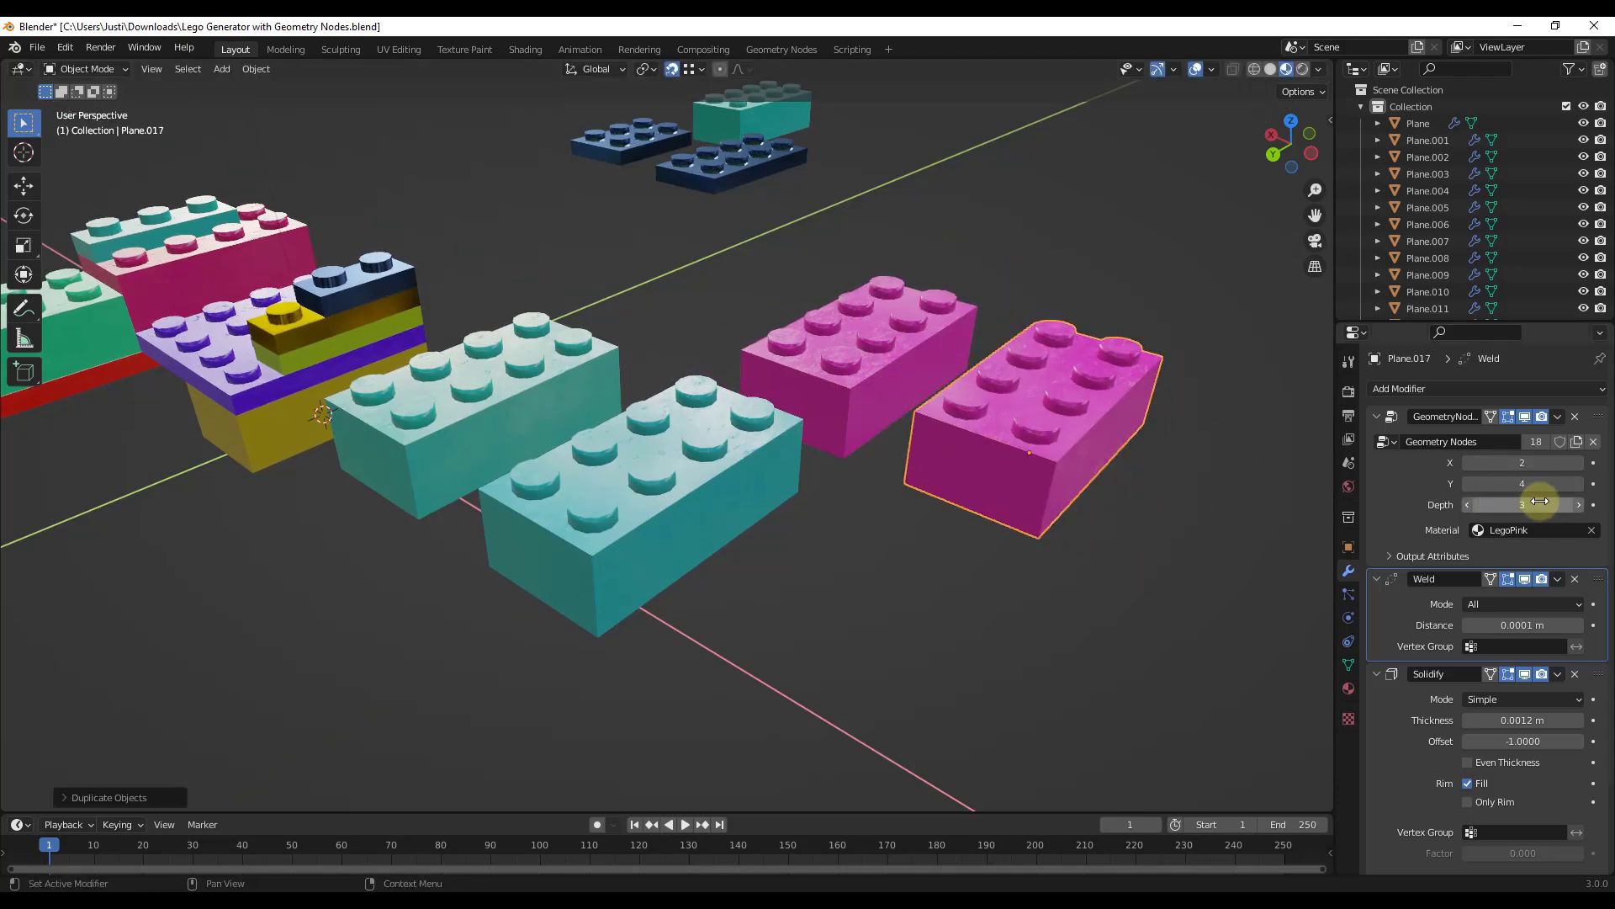
pyautogui.click(1471, 487)
pyautogui.click(1471, 486)
pyautogui.click(1471, 464)
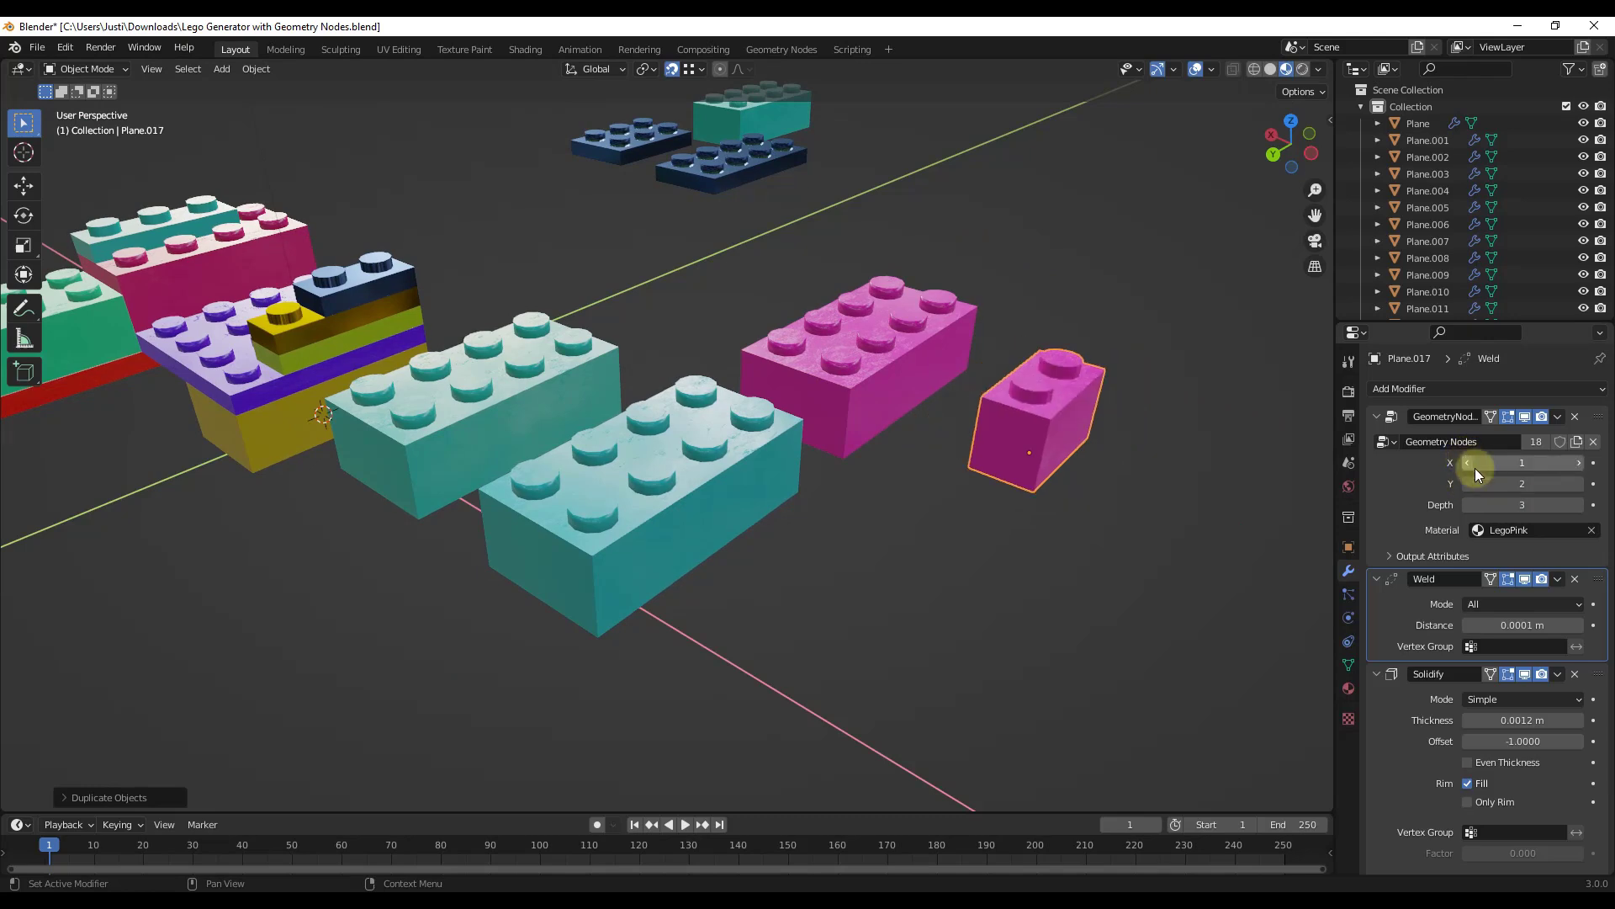
pyautogui.click(1468, 484)
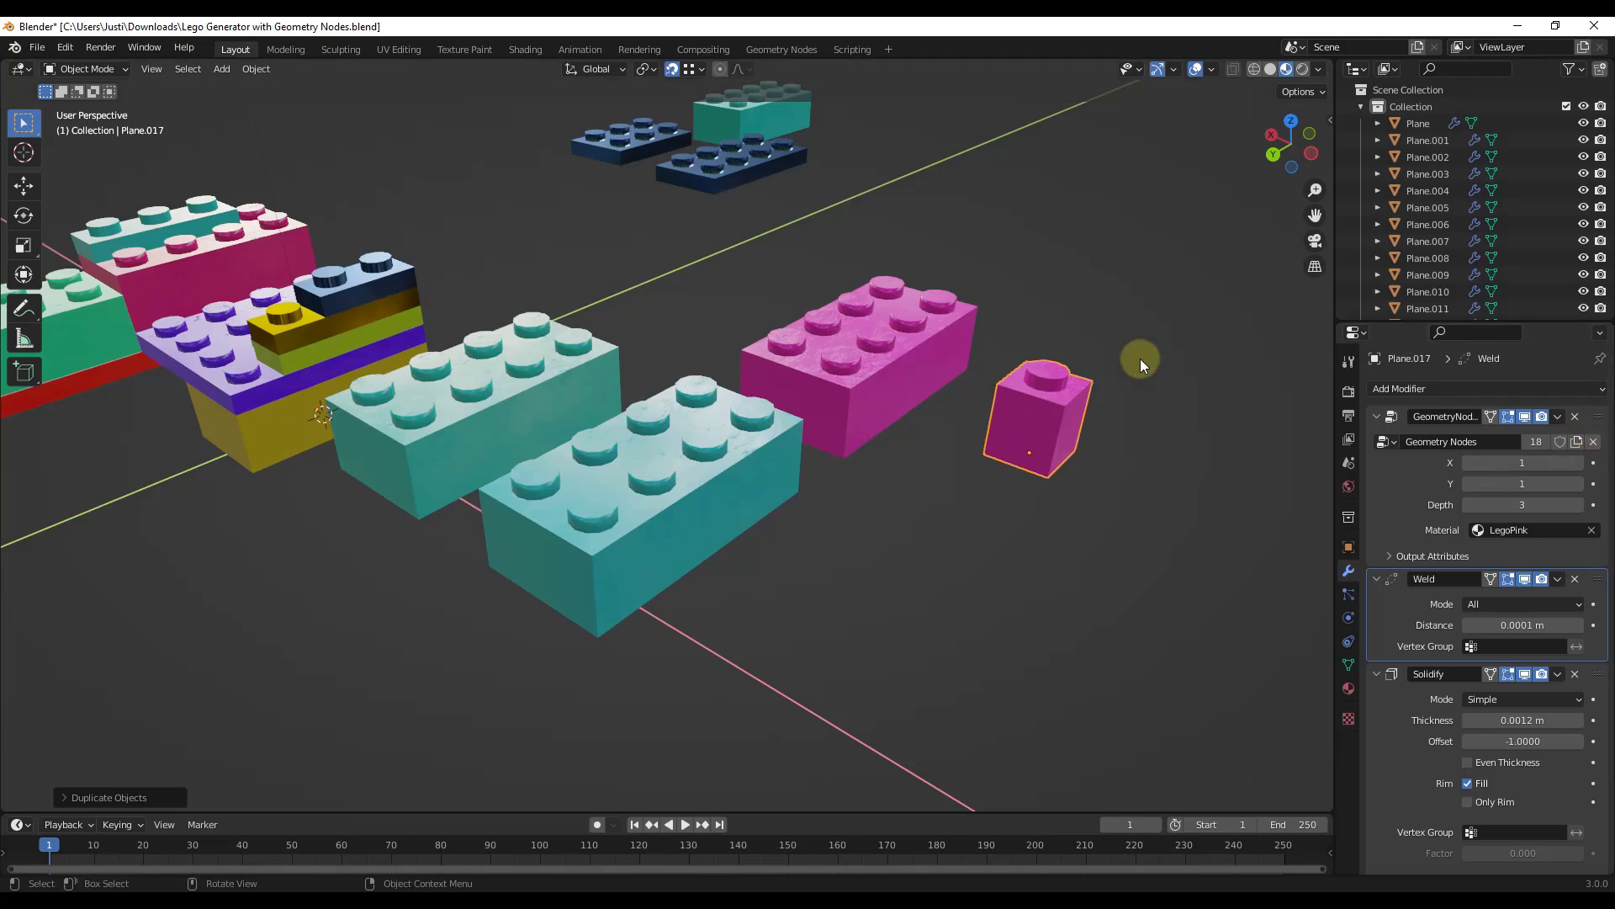
pyautogui.moveTo(1139, 359); pyautogui.dragTo(710, 209, button='middle')
pyautogui.scroll(2, 710, 209)
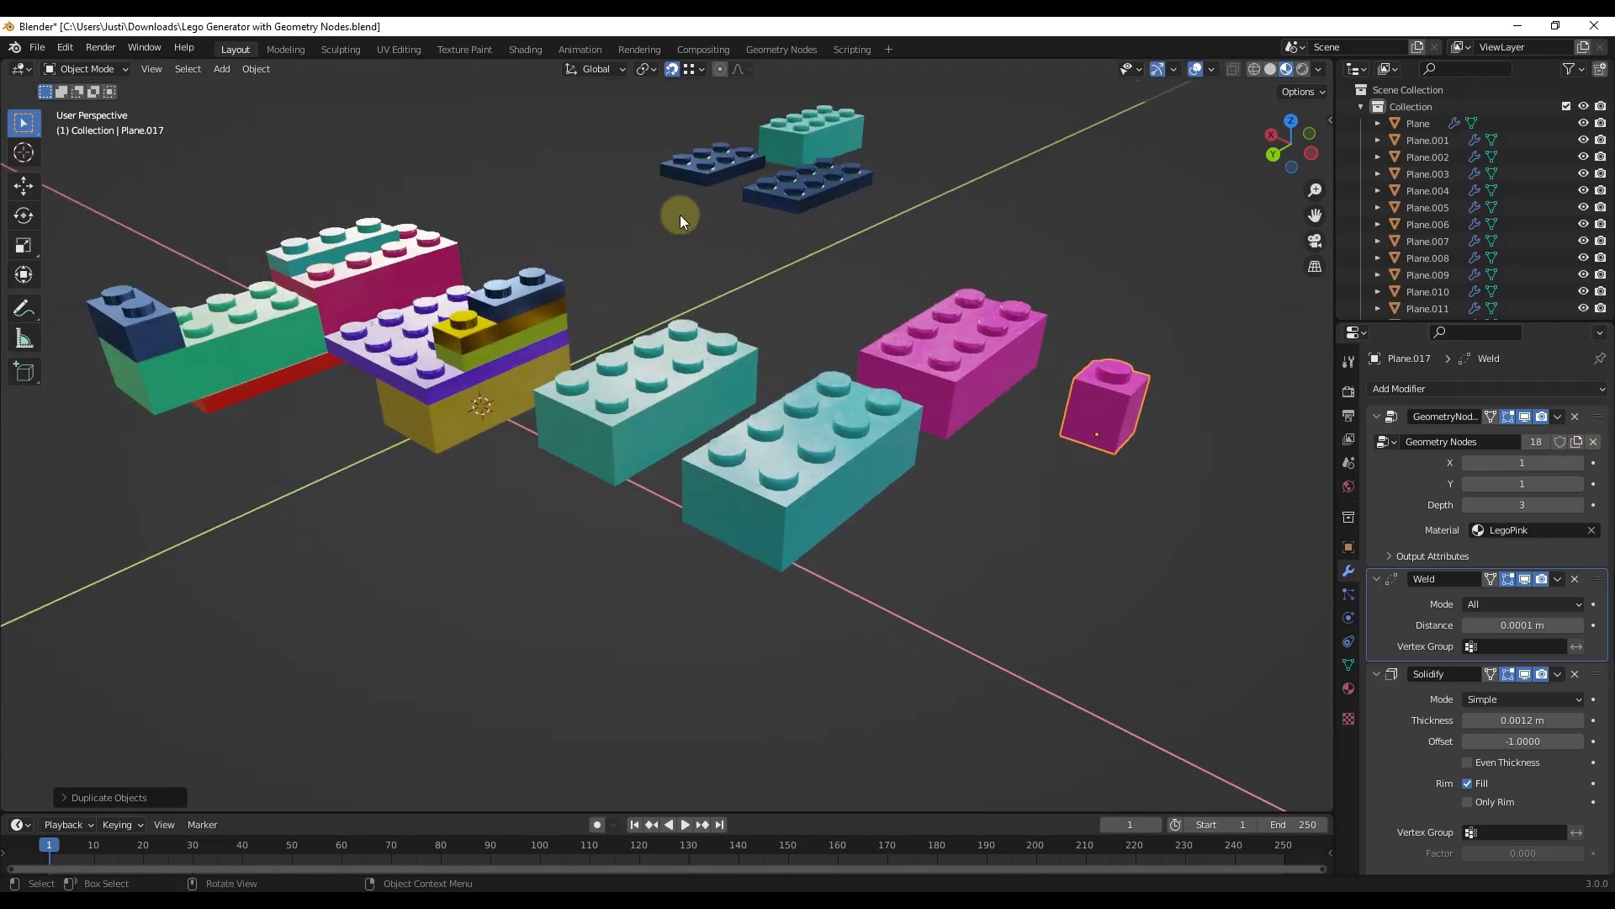